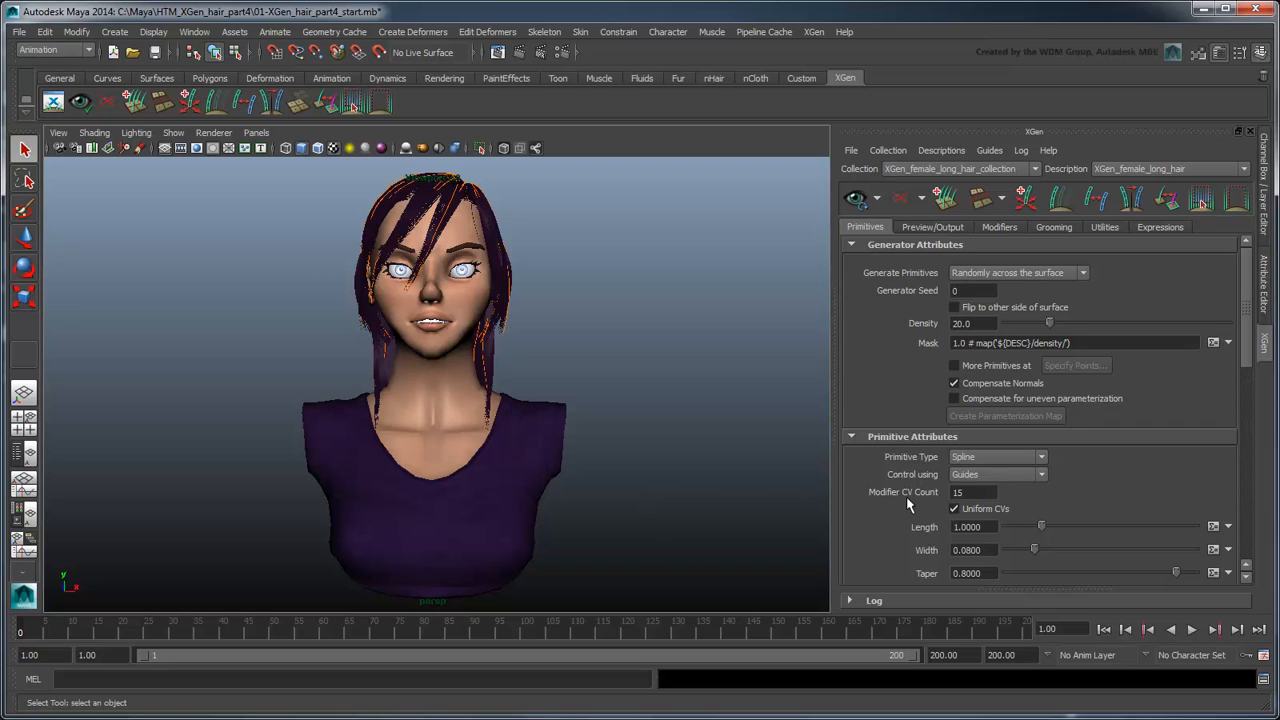
Step: Enable guide animation for the long hair description and create a dynamic hair system from its guides with NURBS curves output
click(1248, 524)
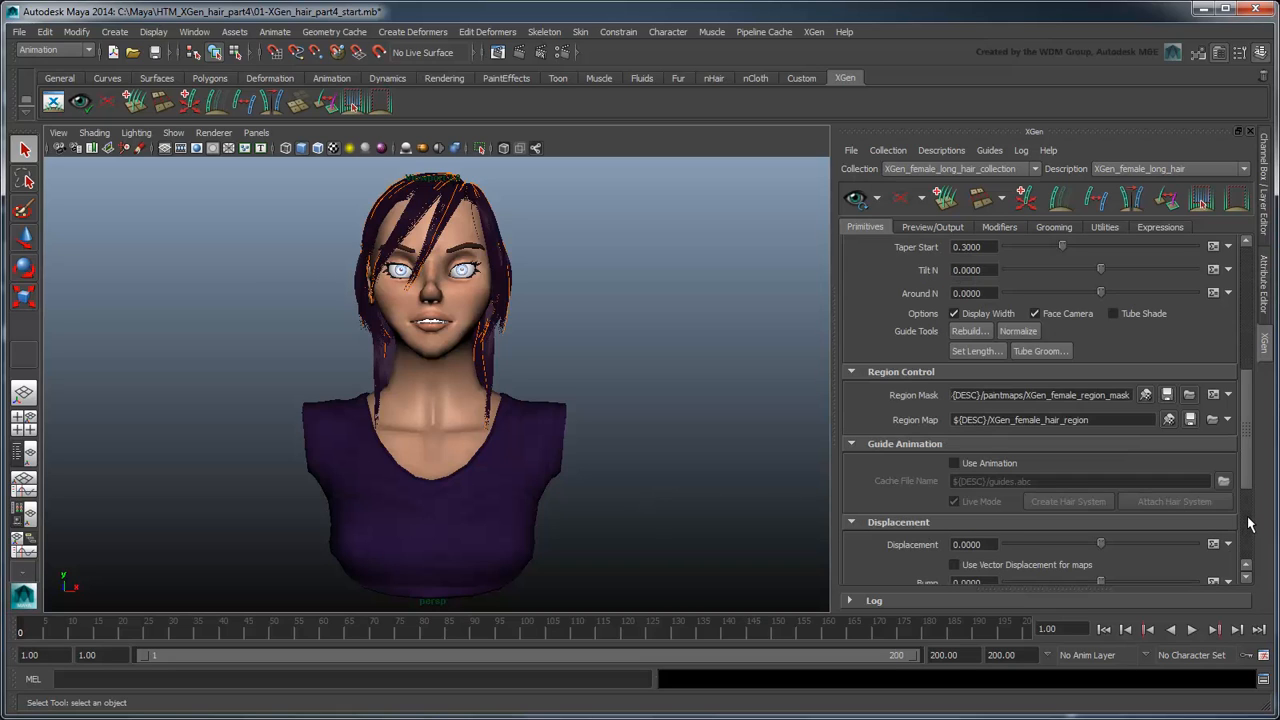
click(994, 460)
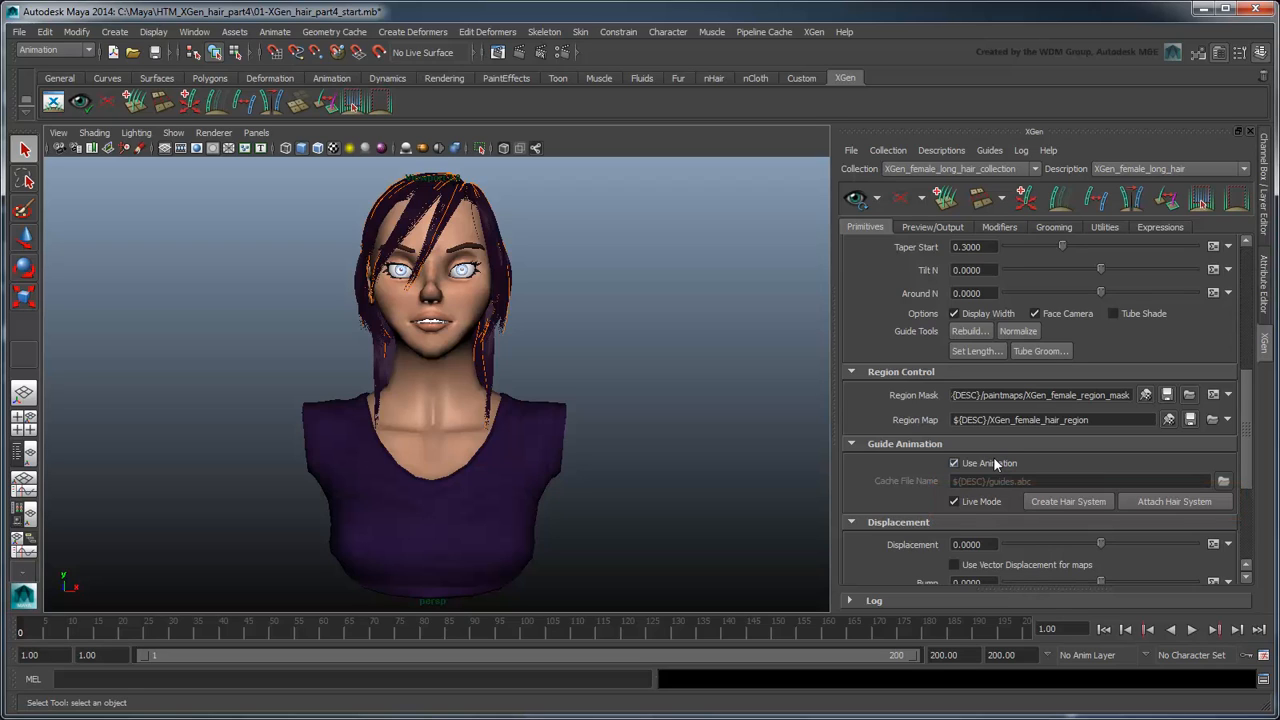
click(1051, 500)
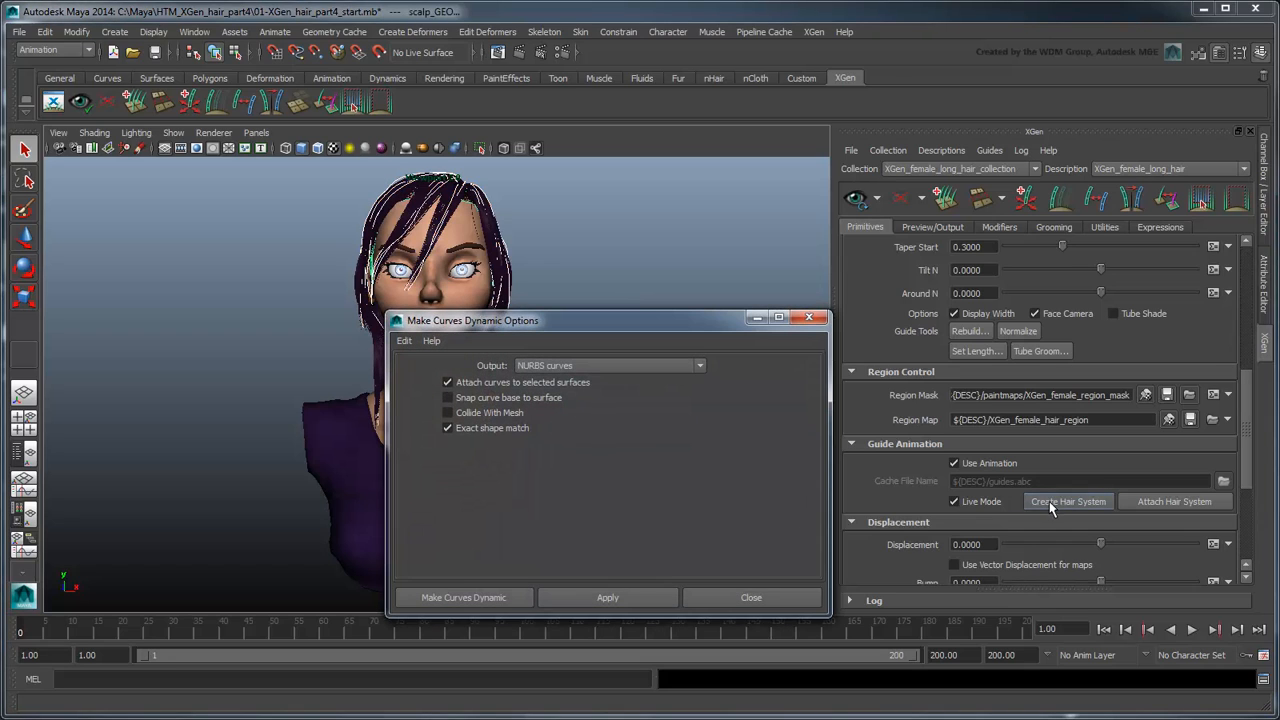
click(701, 366)
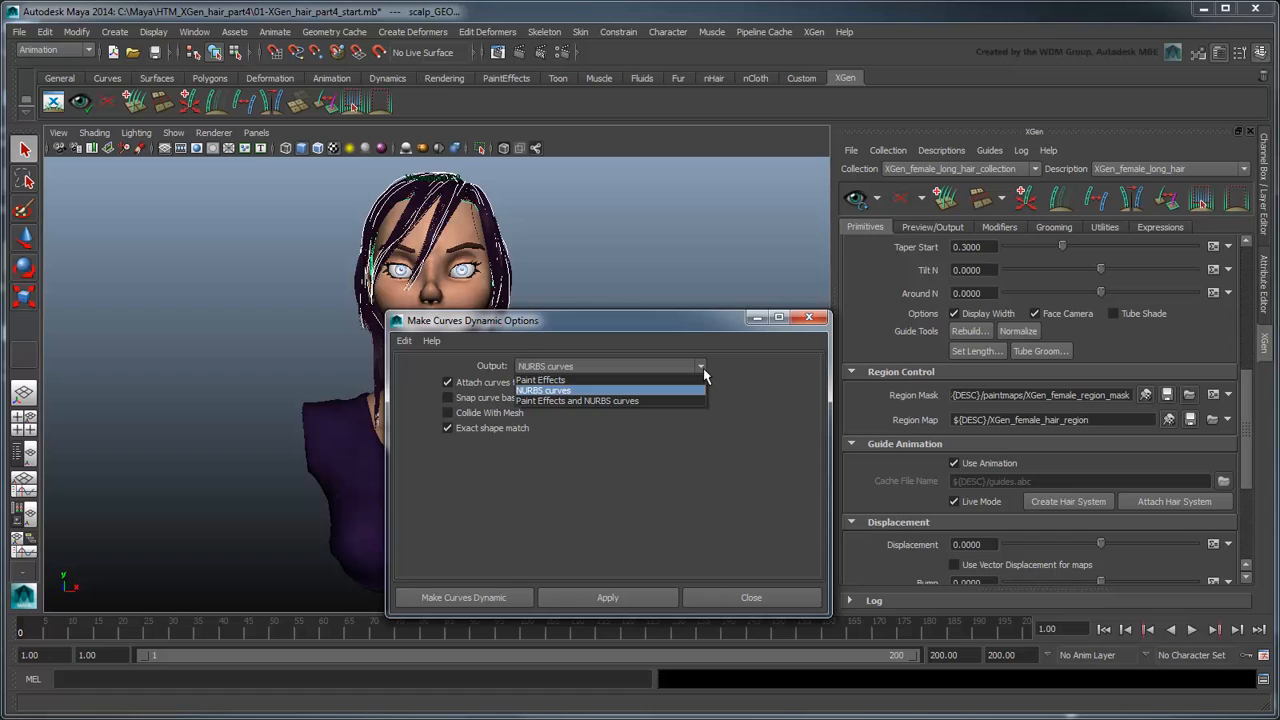
click(703, 368)
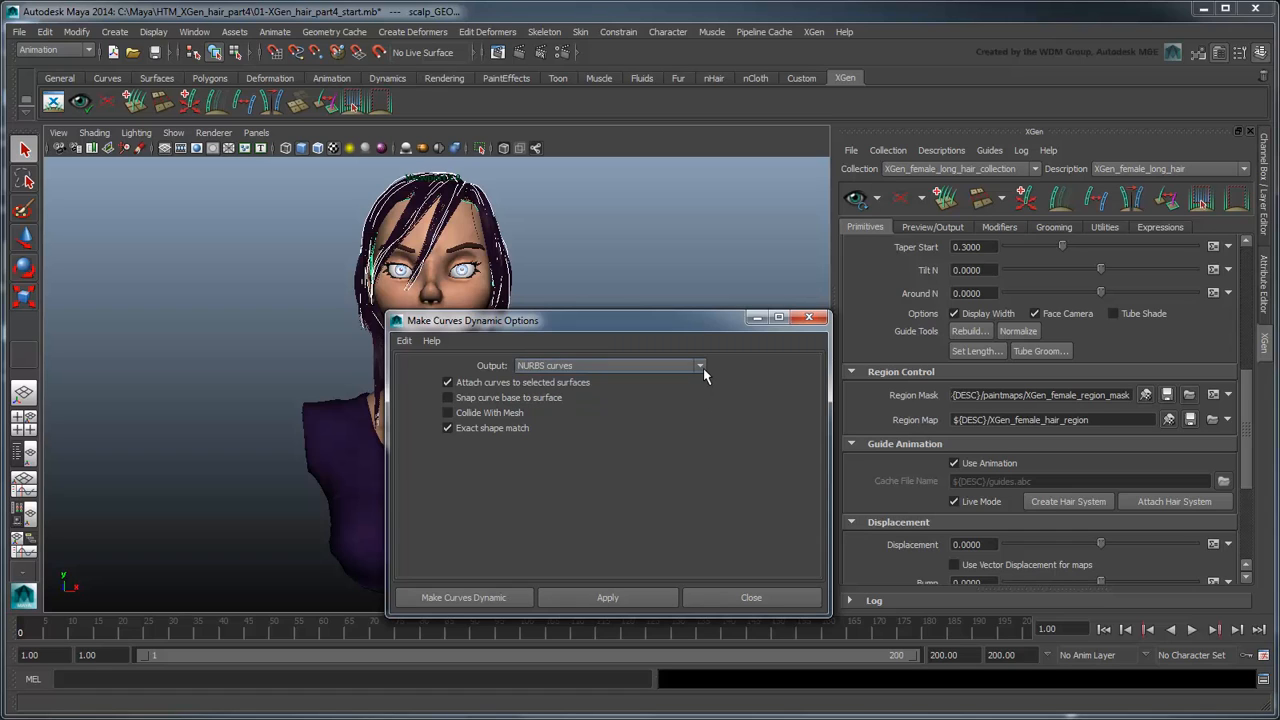
click(468, 600)
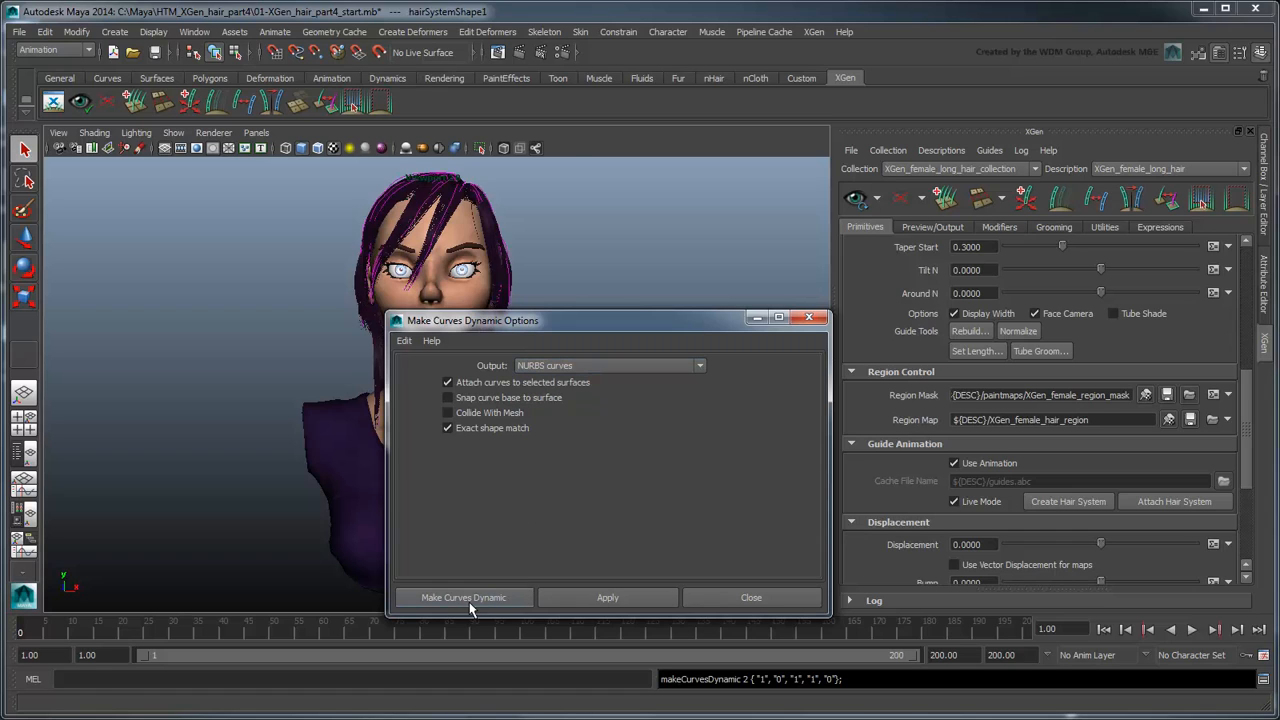
Step: Examine the hair system nodes in the scene hierarchy and the follicles and guide curves inside the xgGroom group
click(24, 453)
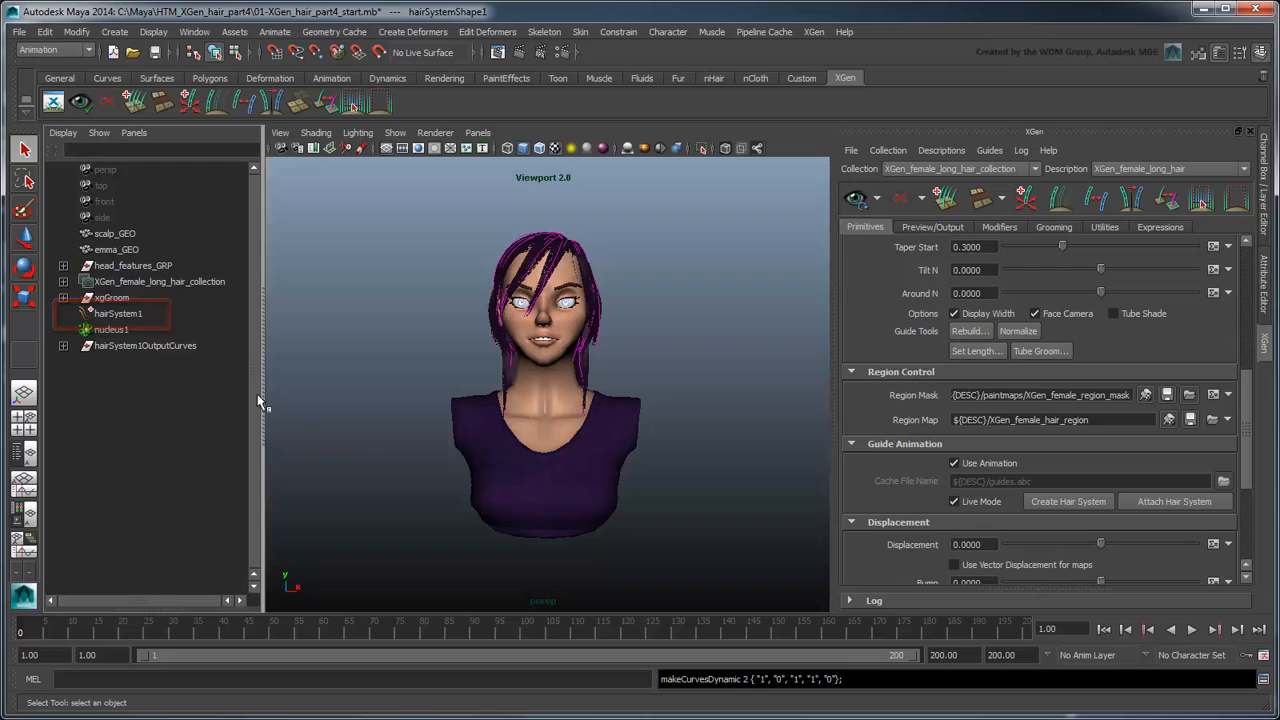
click(64, 298)
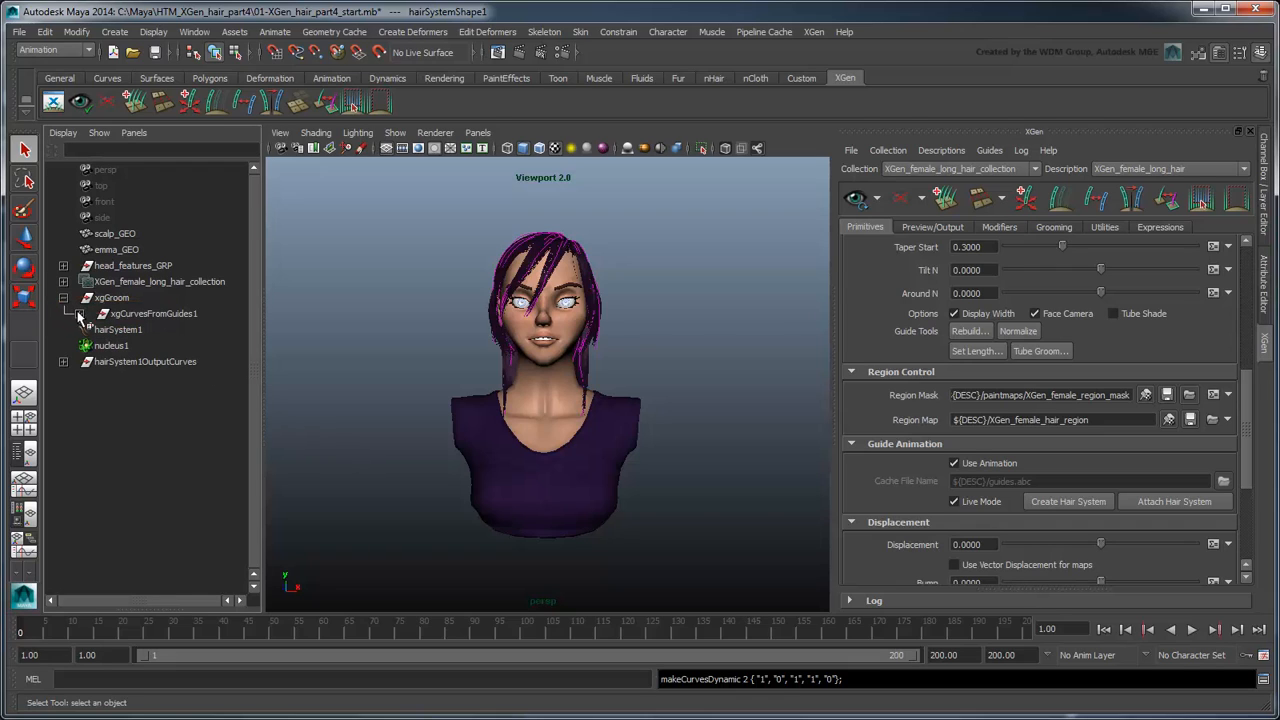
click(80, 315)
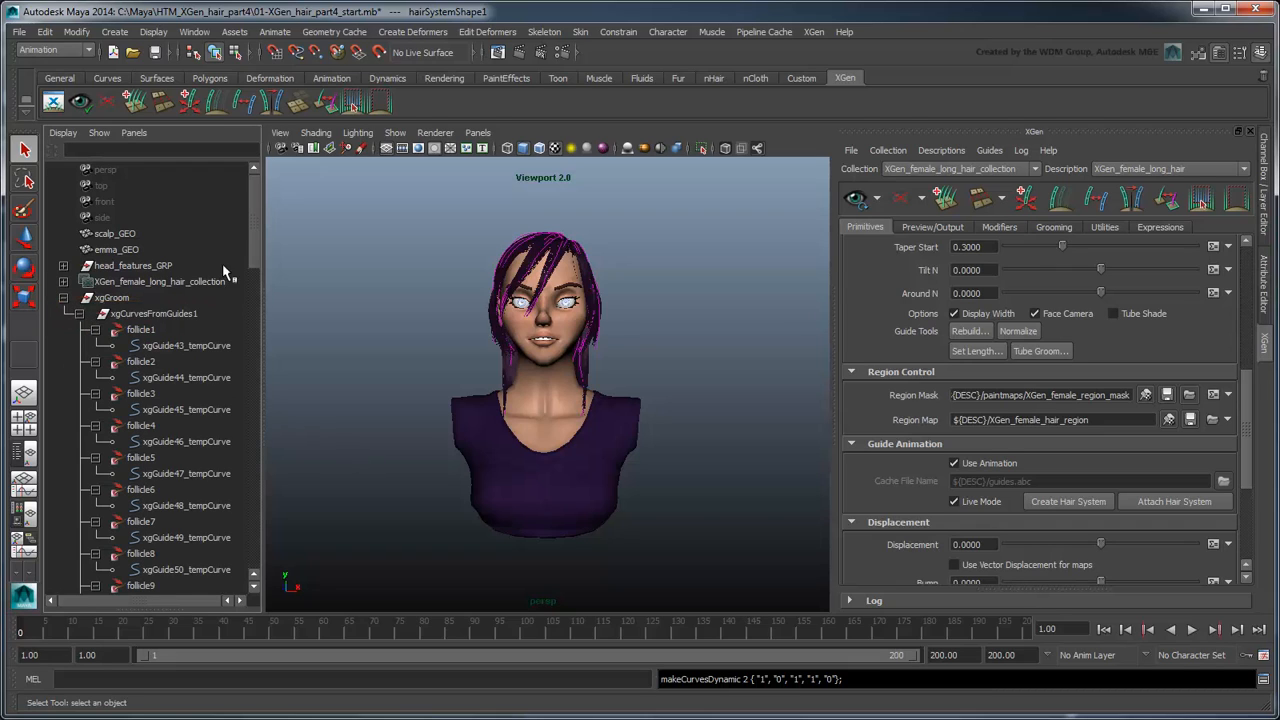
mouse_move(252, 246)
mouse_down()
mouse_move(262, 560)
mouse_move(270, 217)
mouse_up()
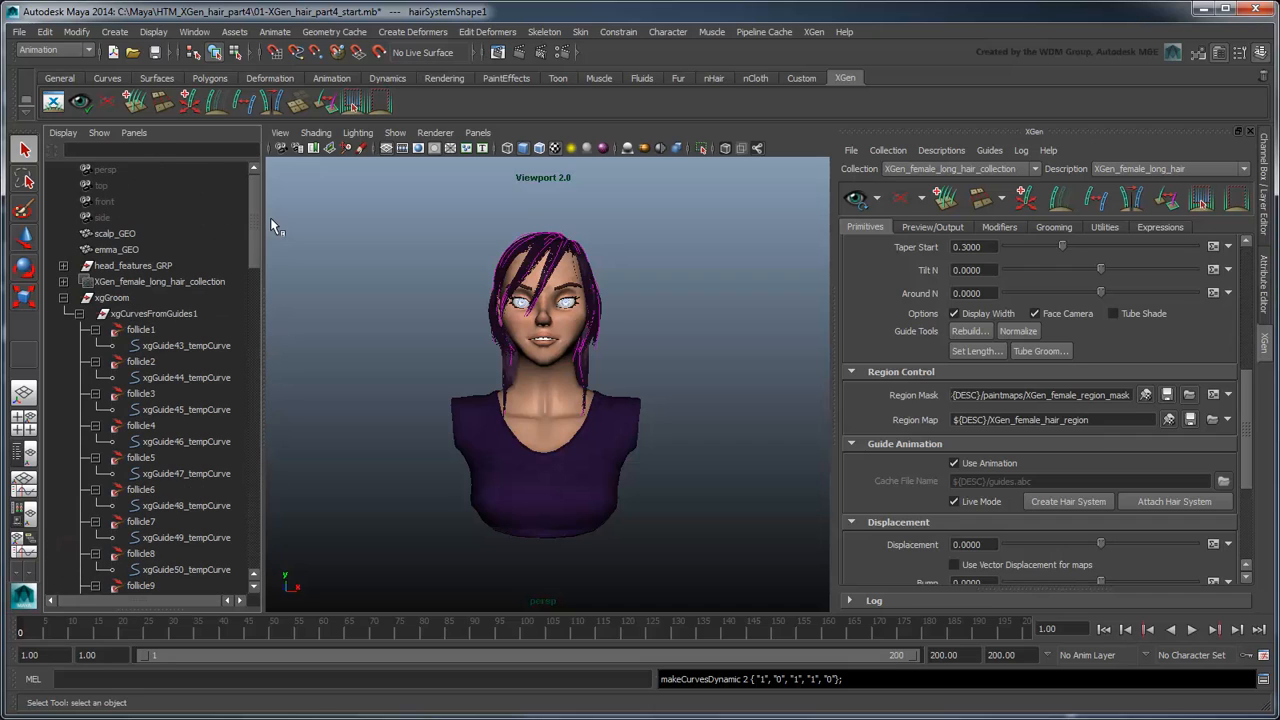
click(63, 298)
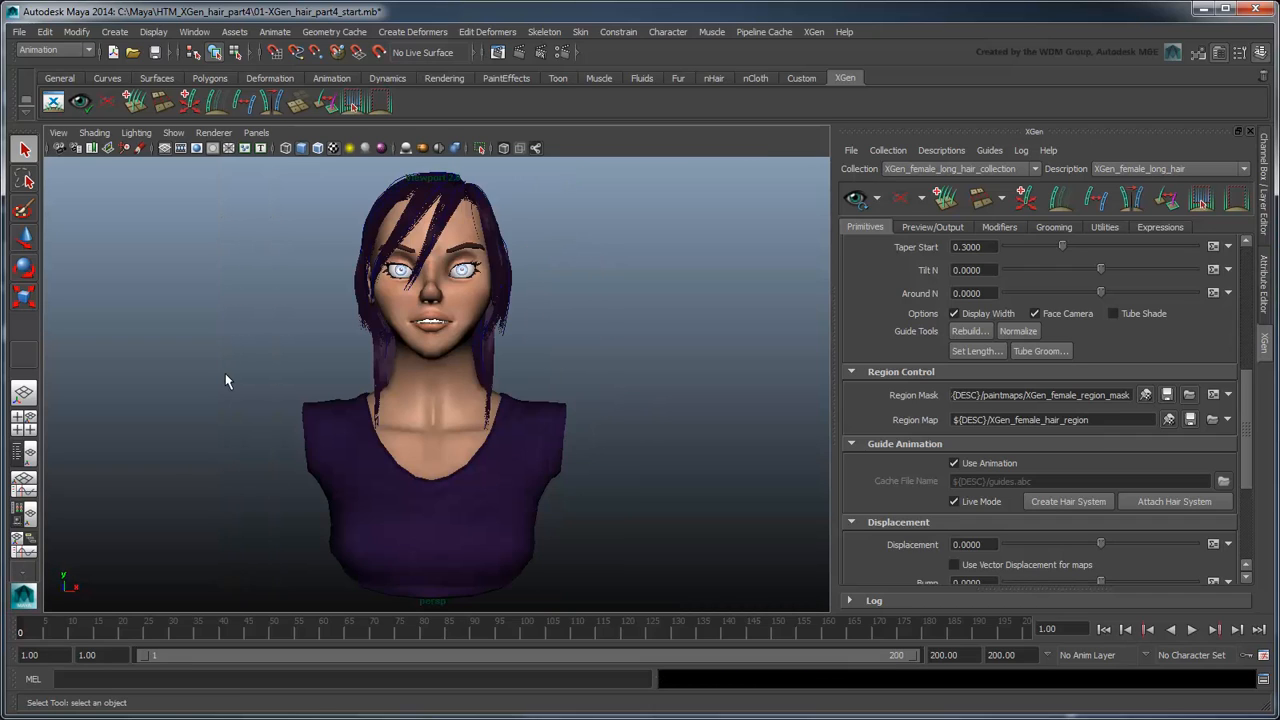
Step: Set the time slider's playback speed to Play every frame and save the preferences
click(194, 32)
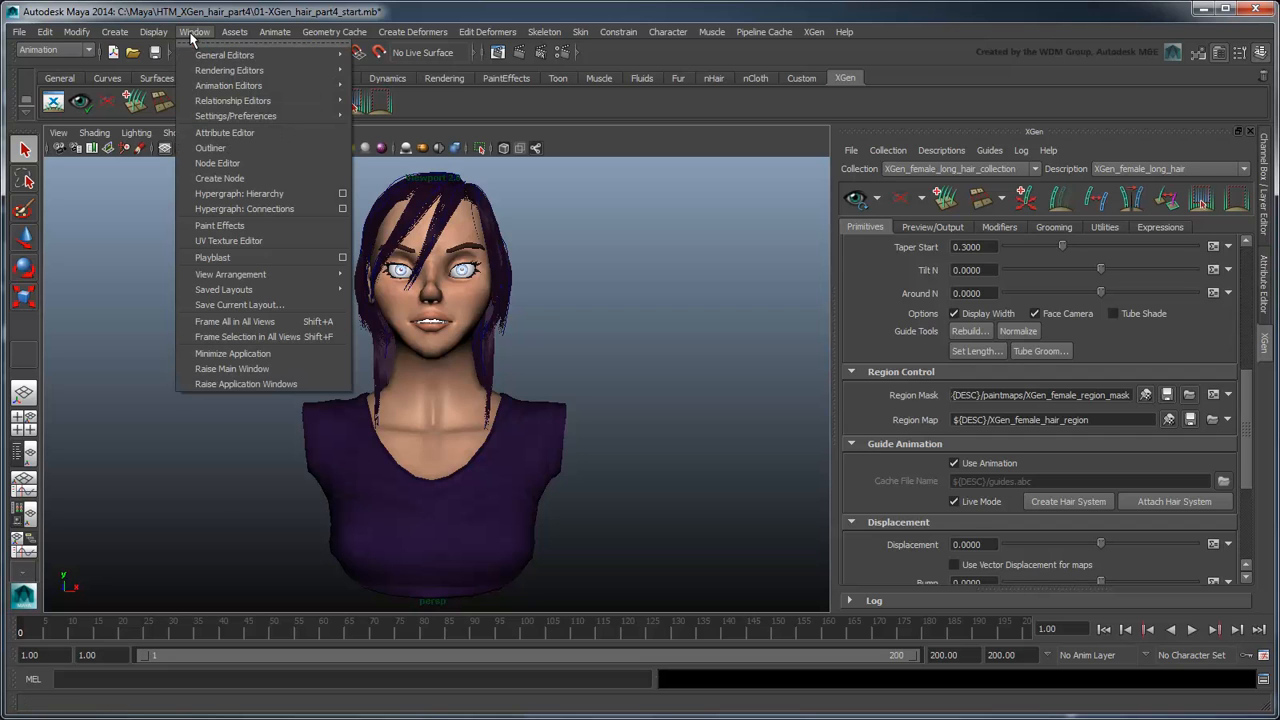
mouse_move(236, 116)
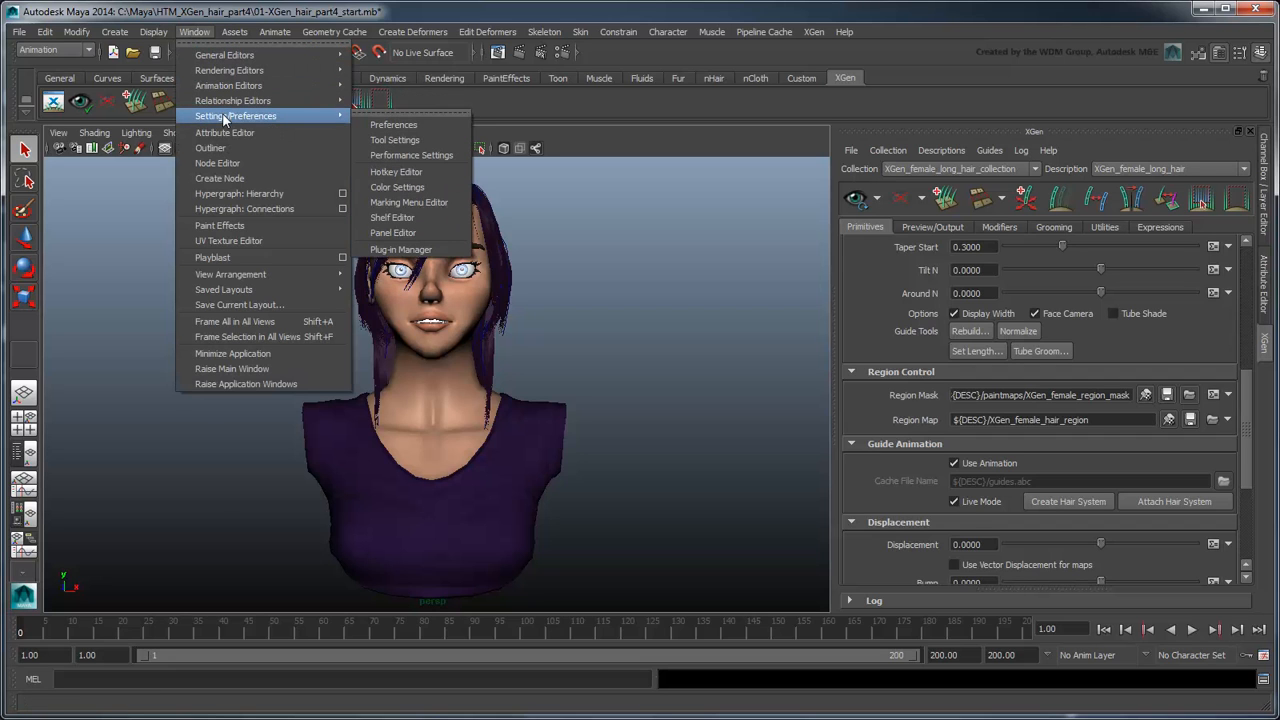
click(385, 122)
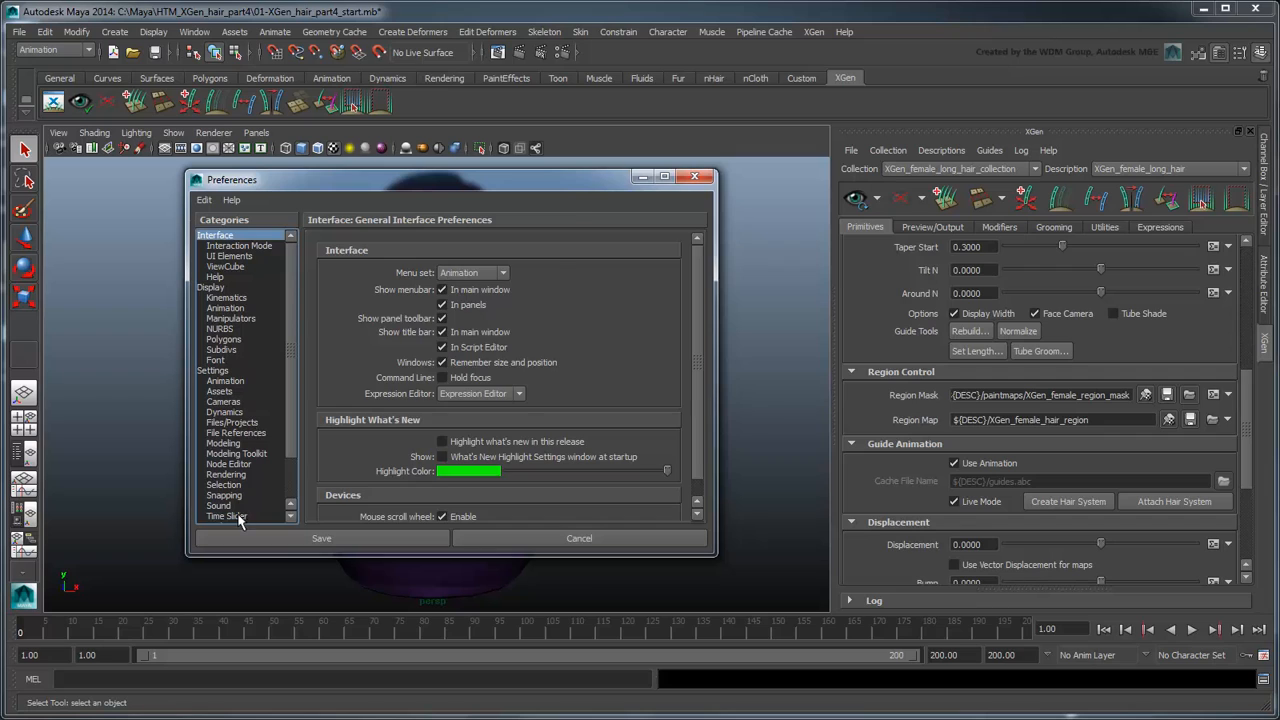
click(240, 515)
scroll(701, 360, down, 1)
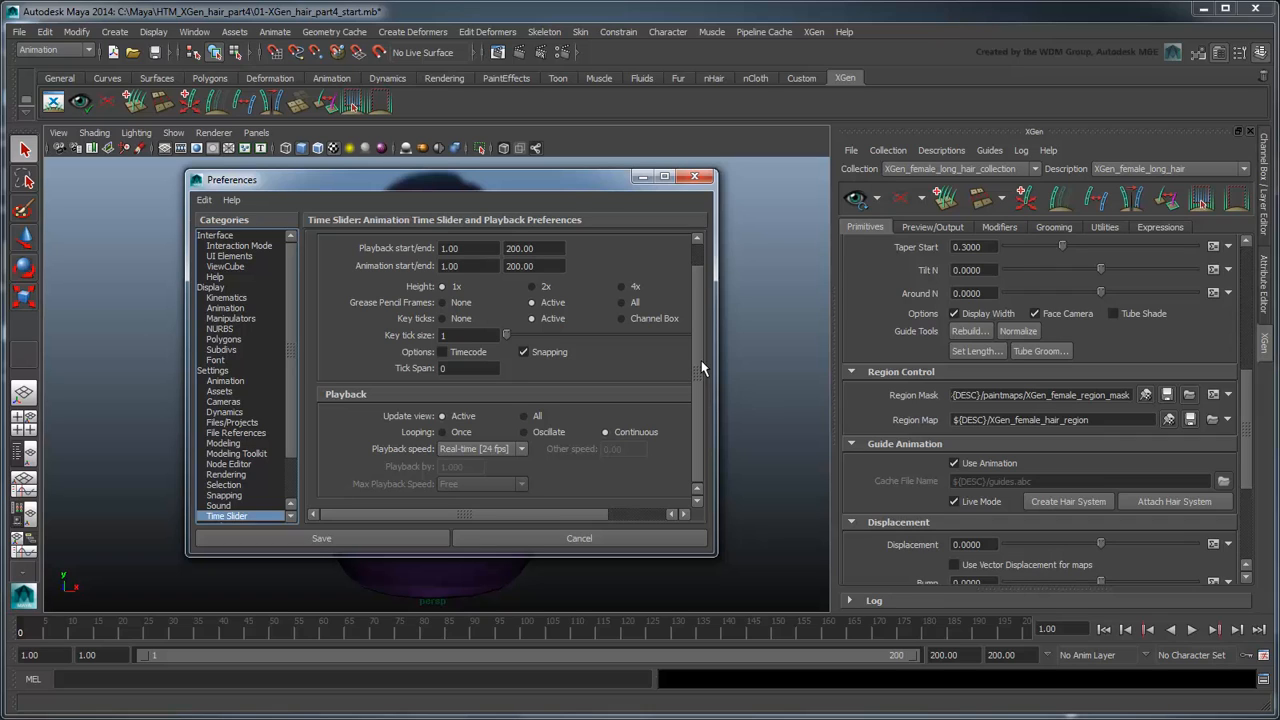
click(519, 449)
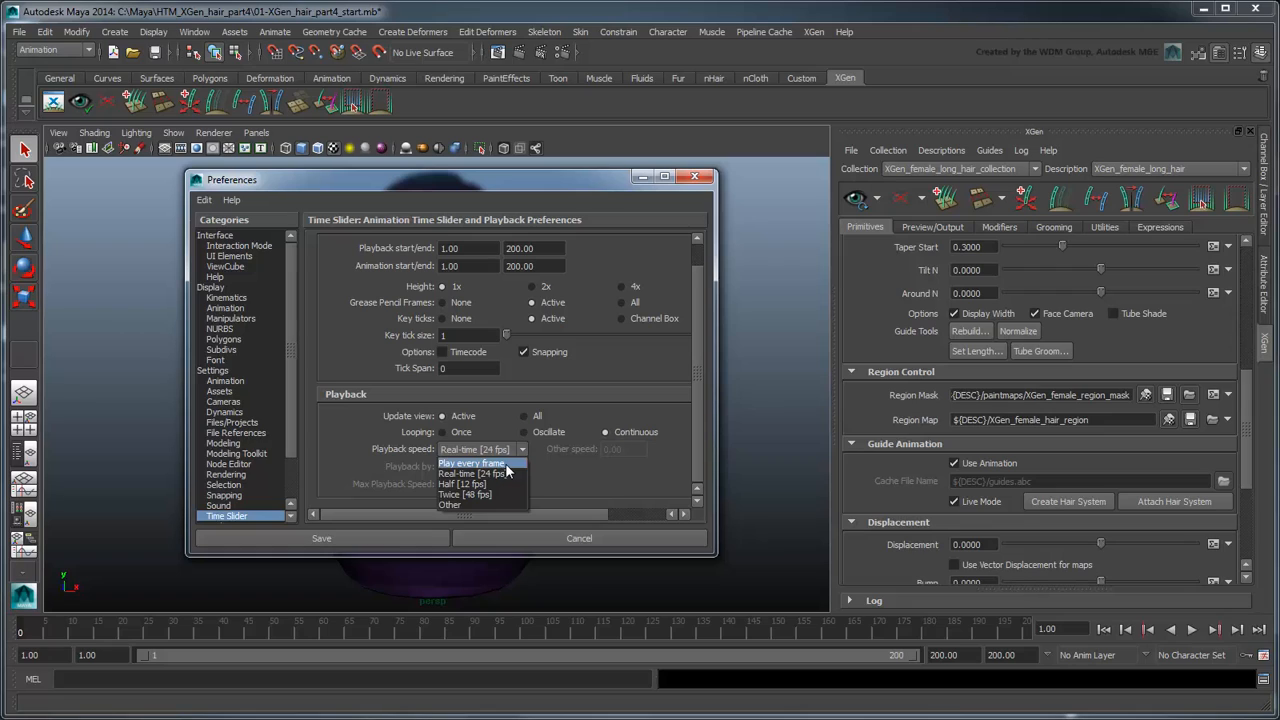
click(506, 464)
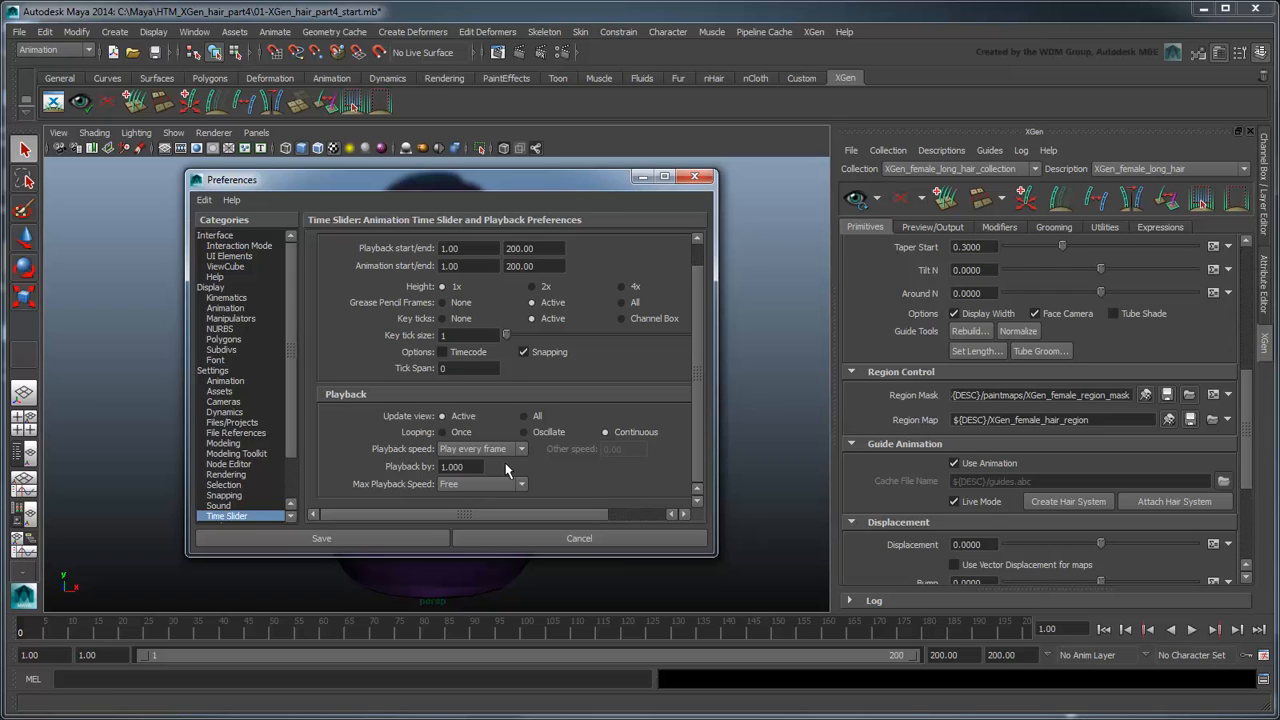
click(426, 537)
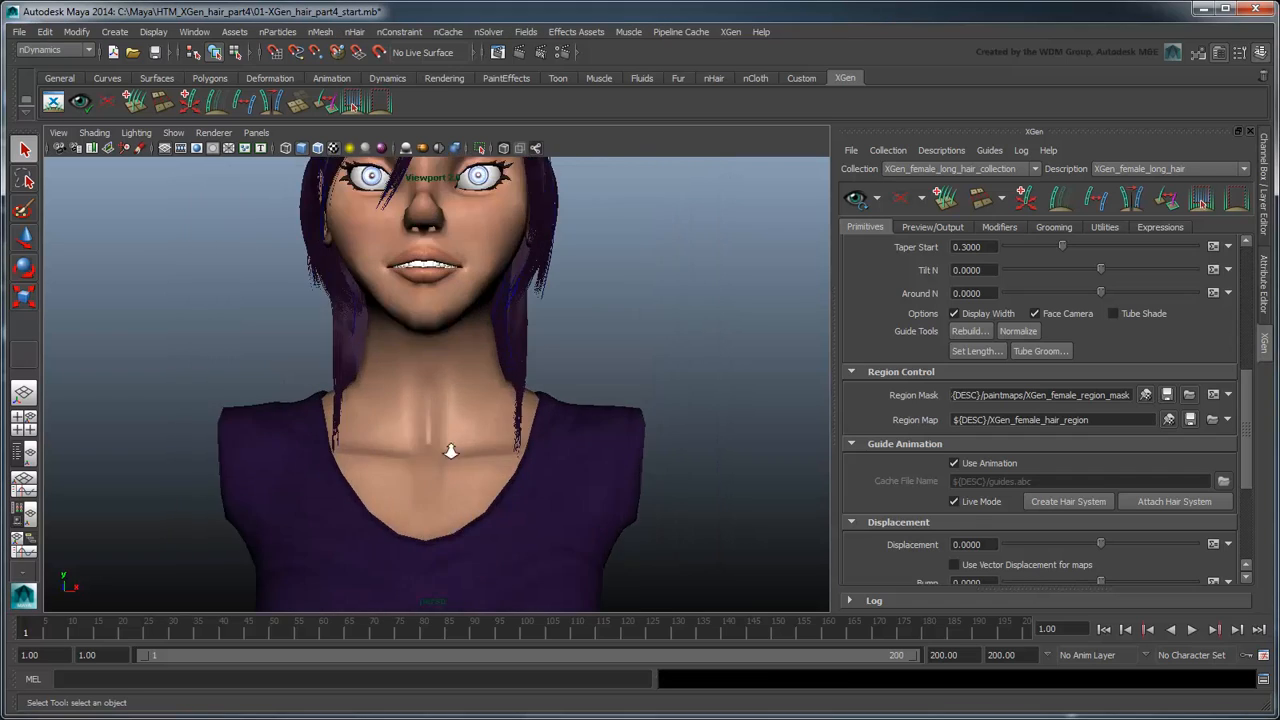
Step: Play the hair simulation with a closer view of the head, stopping after a few frames
alt+middle_drag(447, 444, 476, 564)
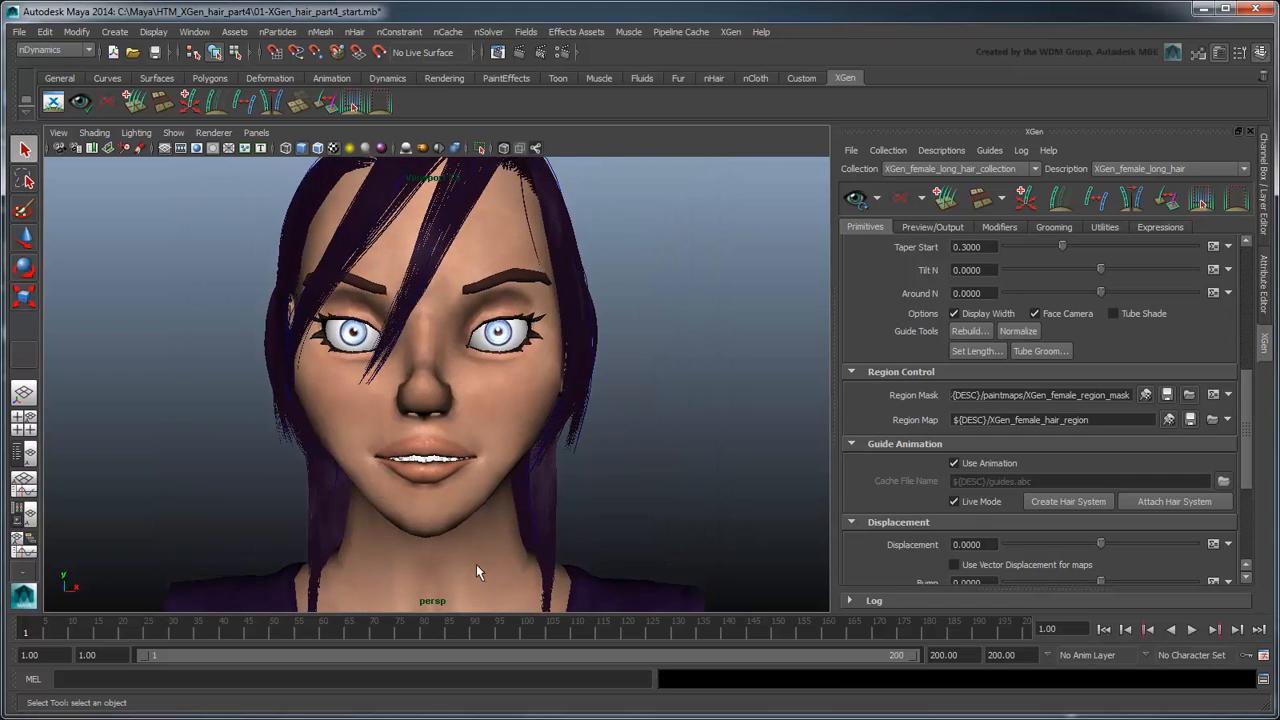
alt+right_drag(476, 564, 383, 551)
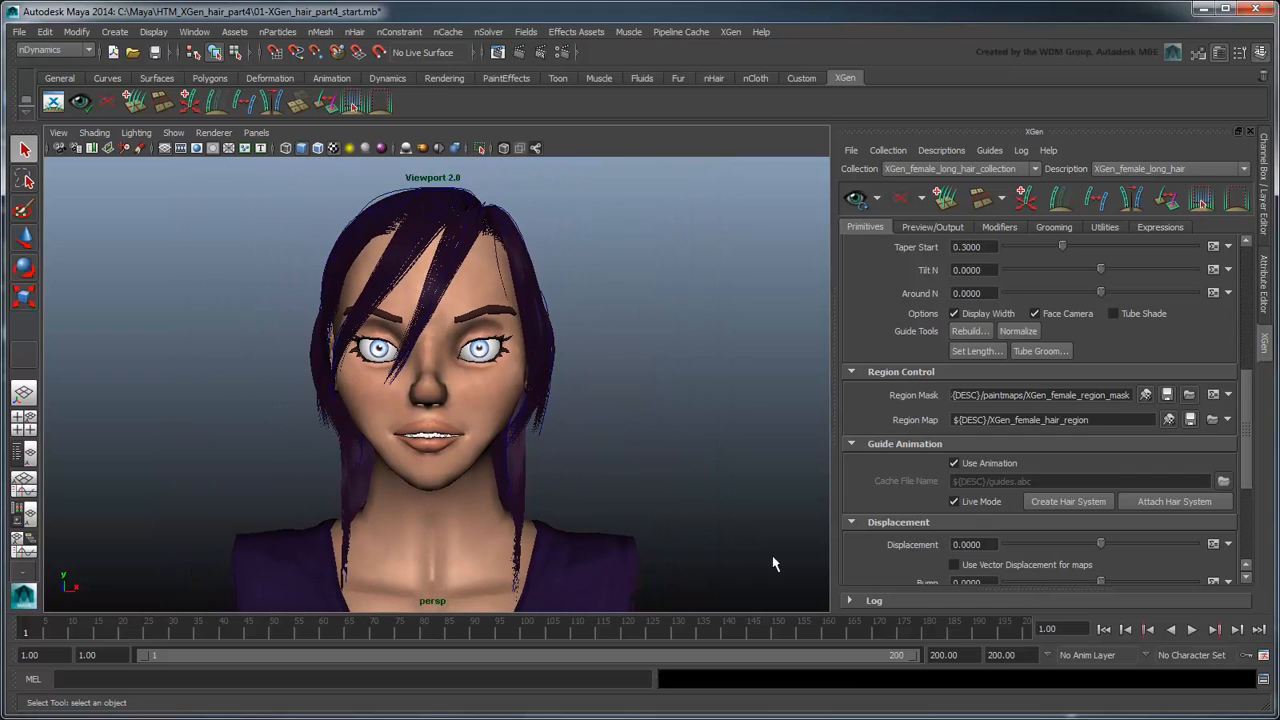
click(1191, 629)
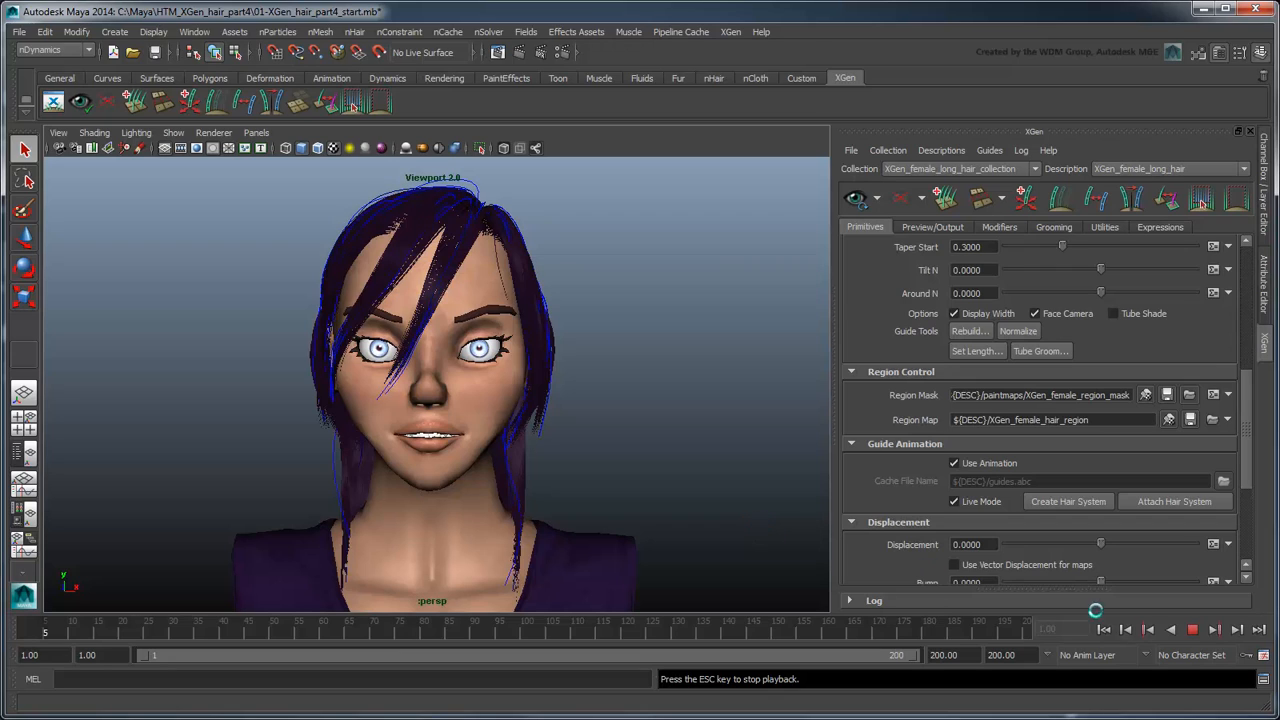
click(1195, 631)
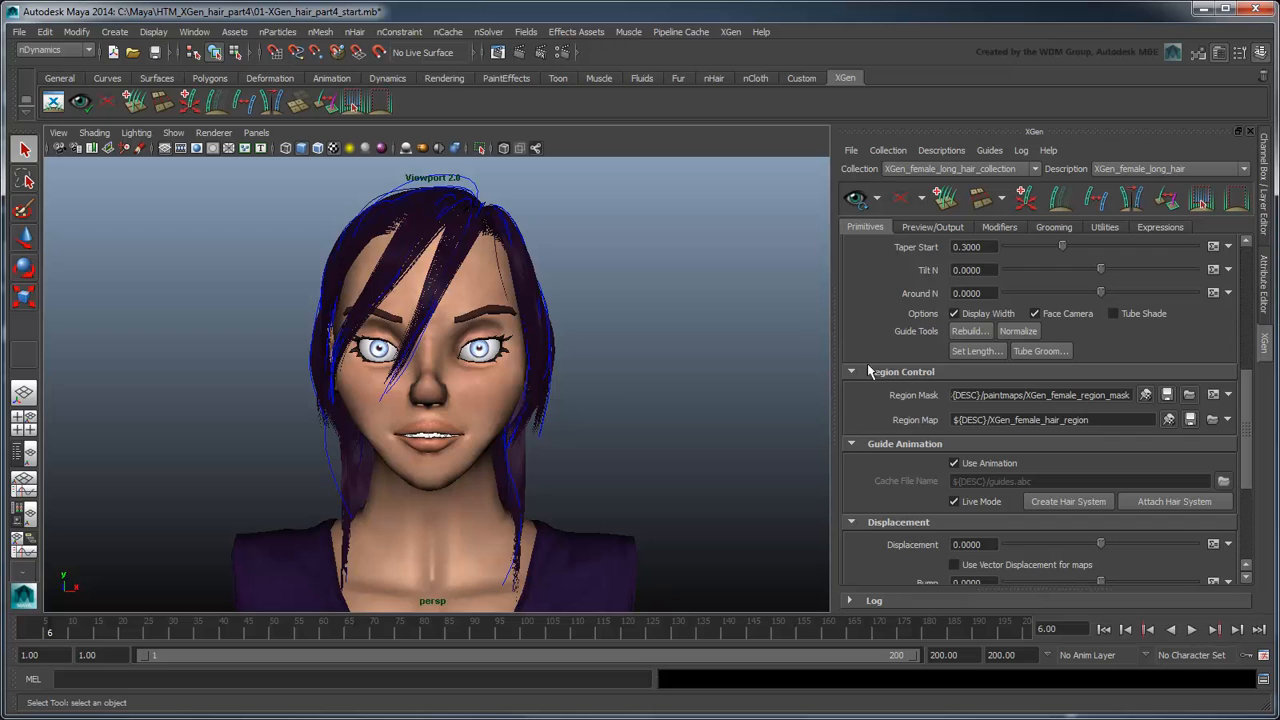
Step: Clear the XGen hair preview and replay the guide curve simulation from the first frame, stopping partway through
click(901, 200)
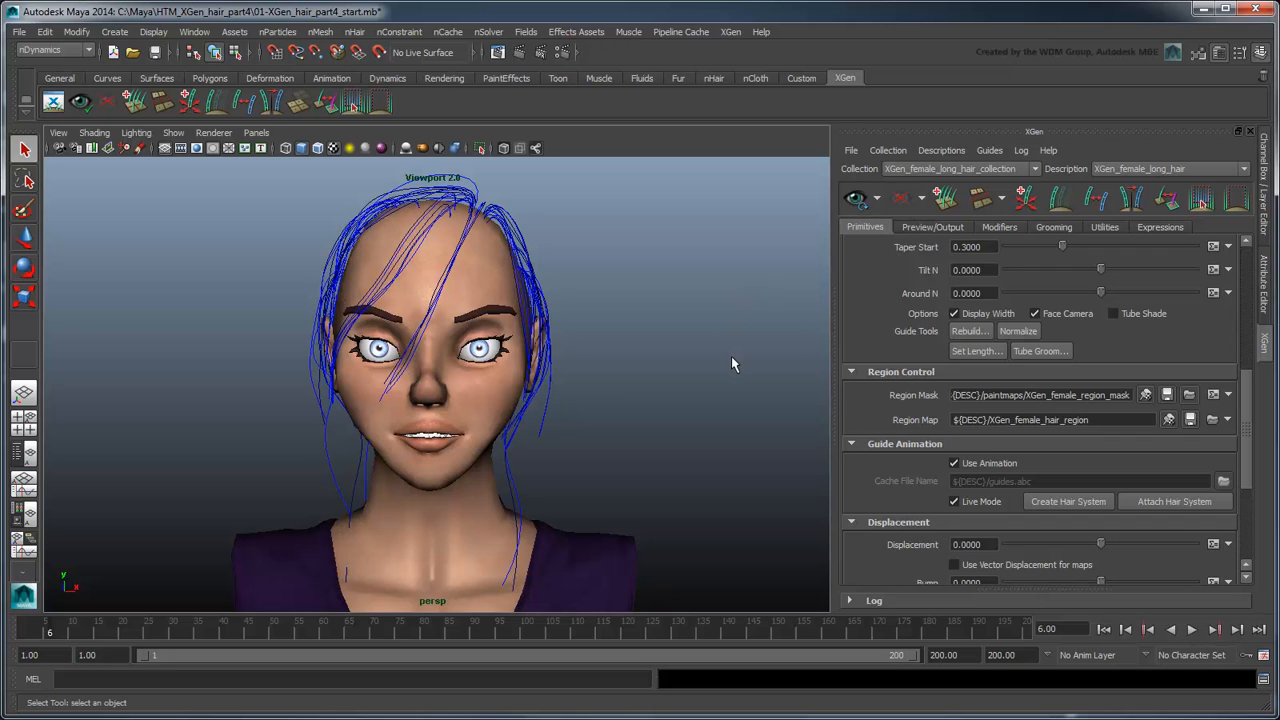
click(1103, 629)
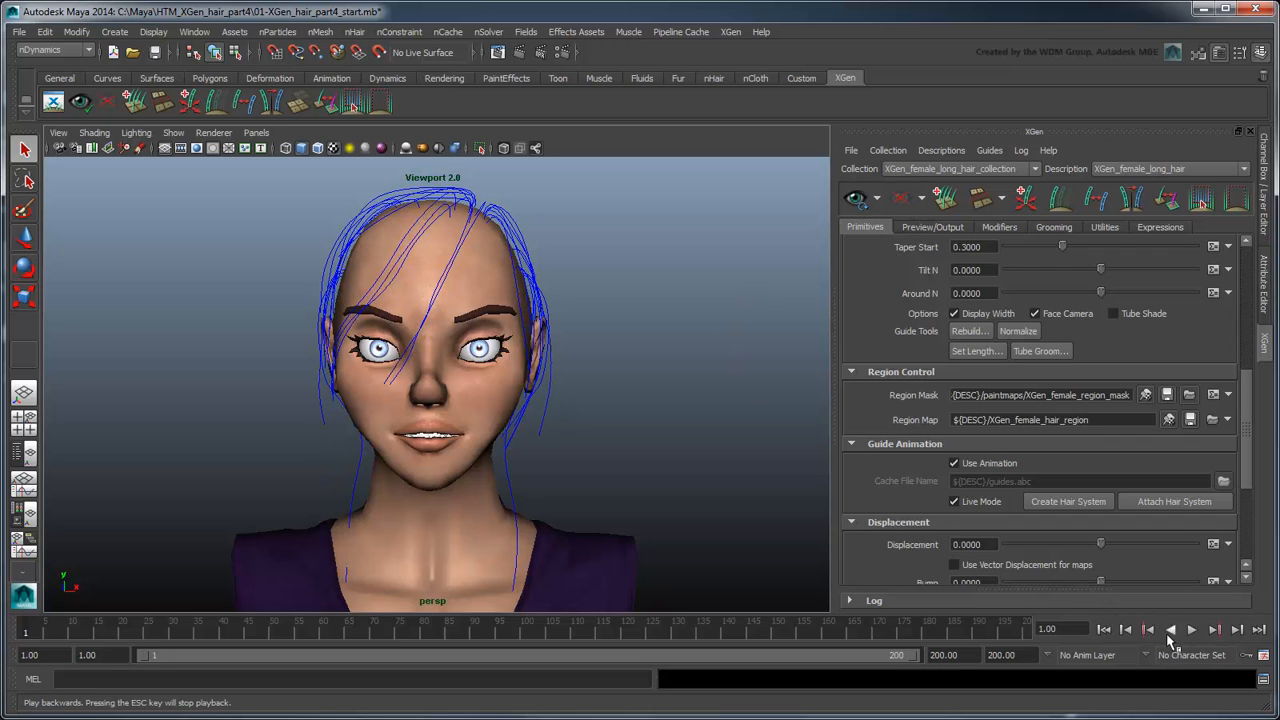
click(1193, 634)
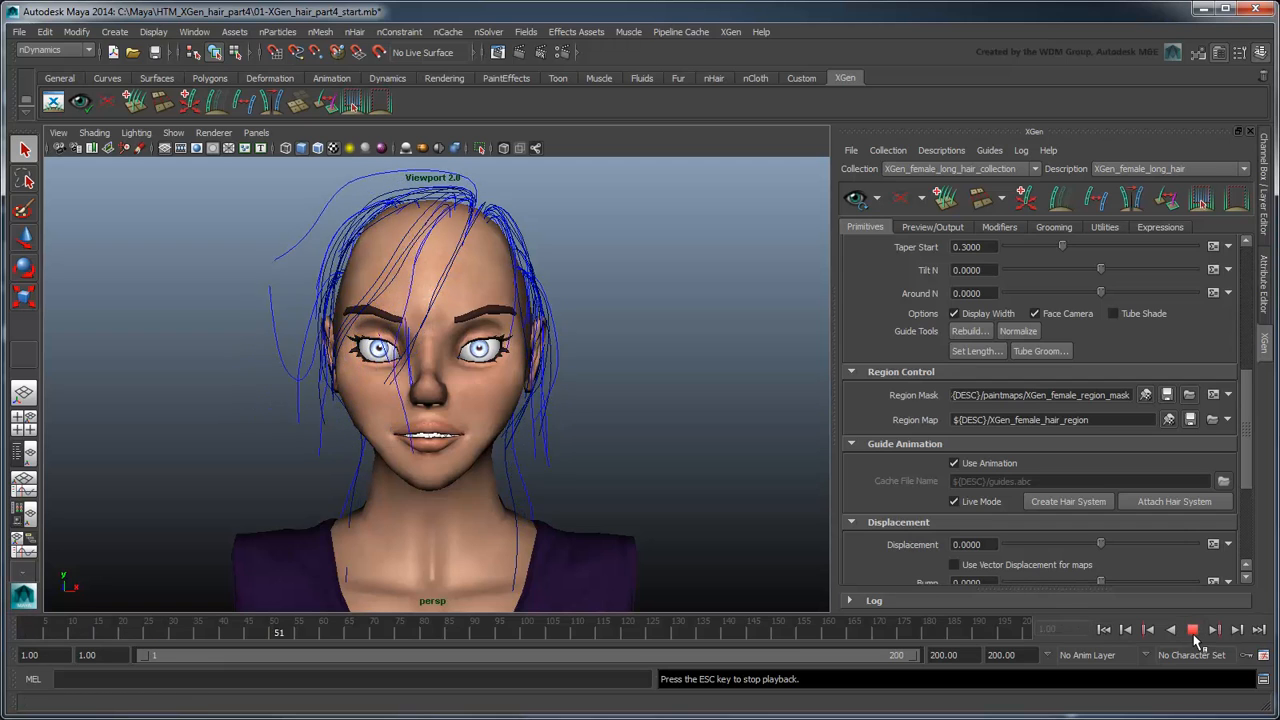
click(1193, 630)
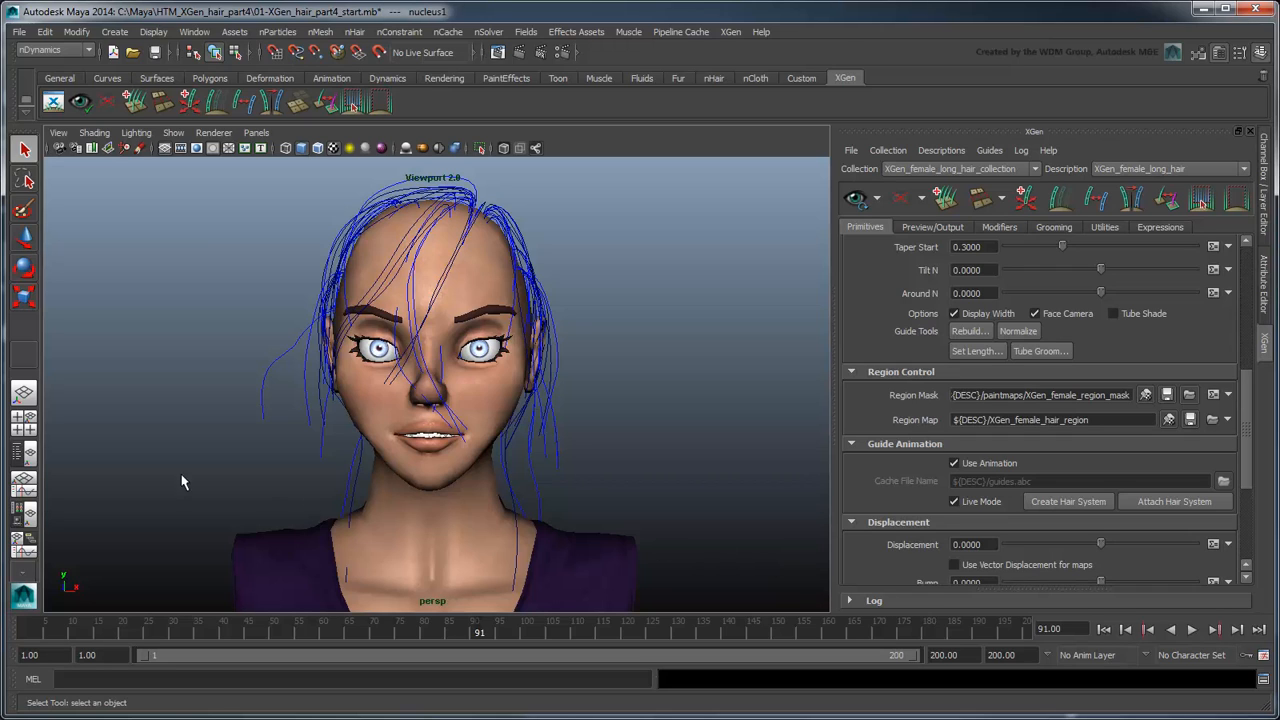
Step: Set the Space Scale of the nucleus1 solver to 0.010
click(26, 453)
click(128, 333)
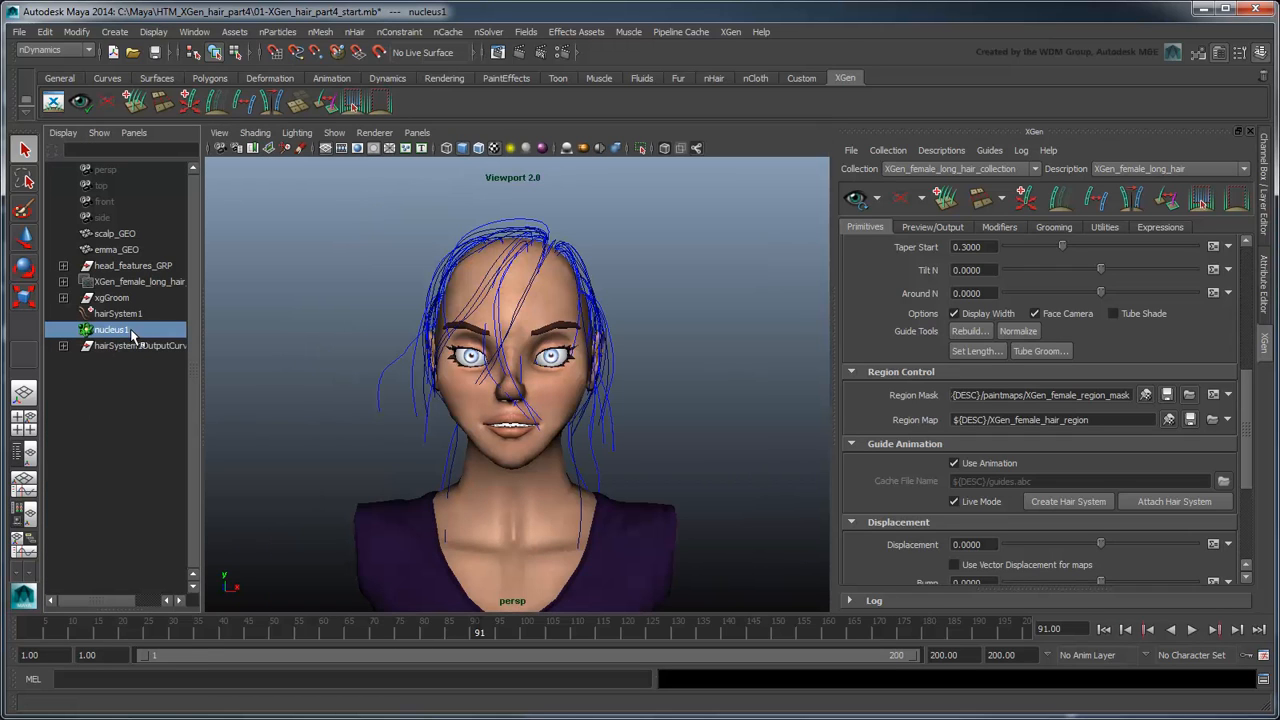
click(1264, 288)
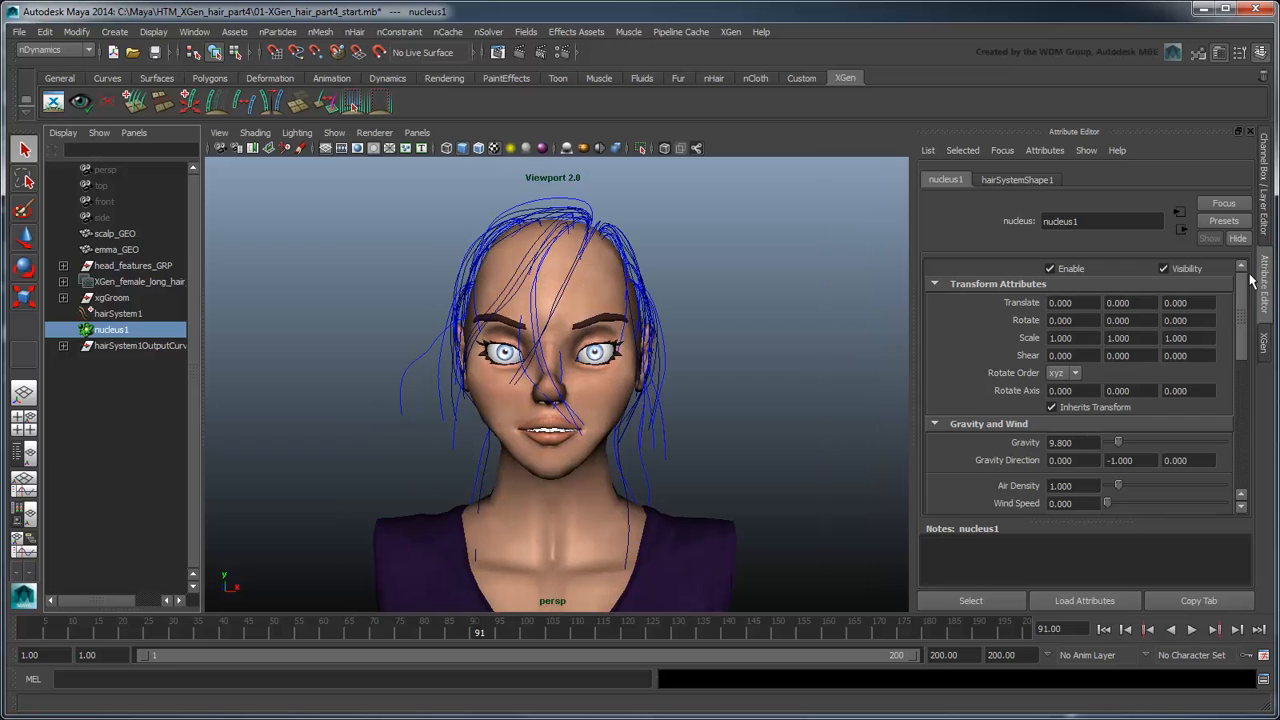
drag(1241, 300, 1248, 449)
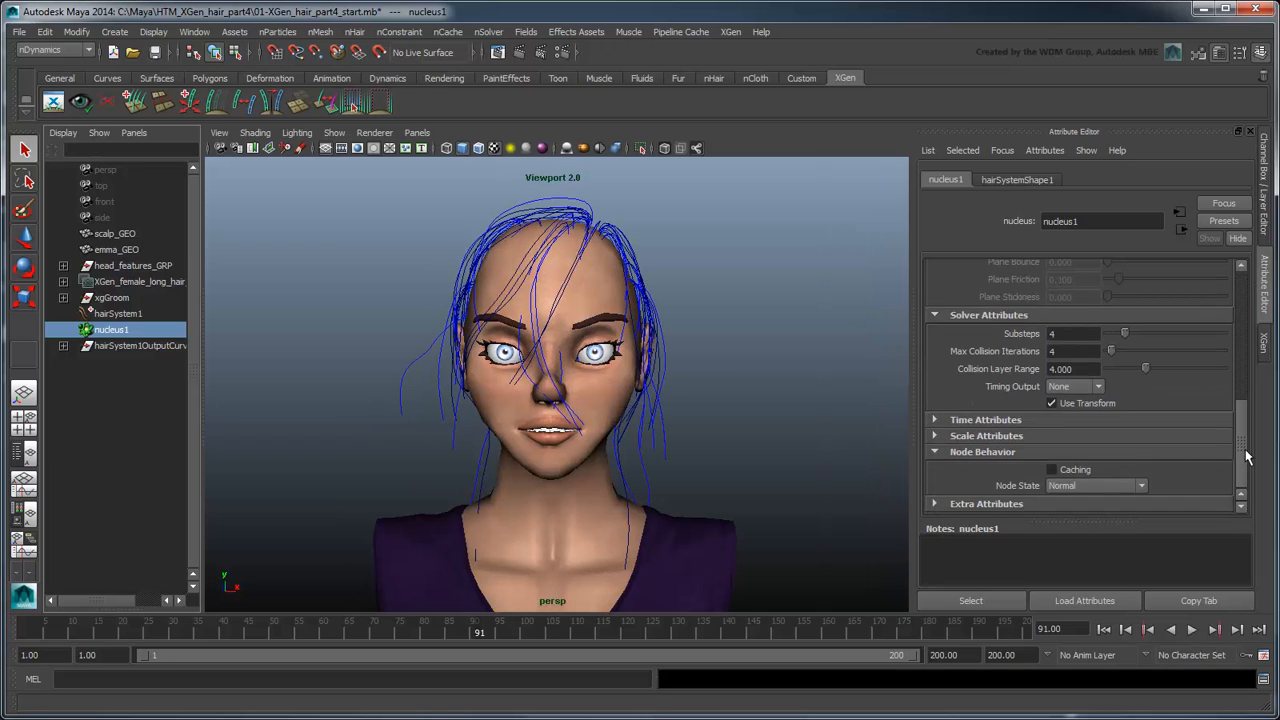
click(1110, 436)
drag(1090, 471, 1036, 470)
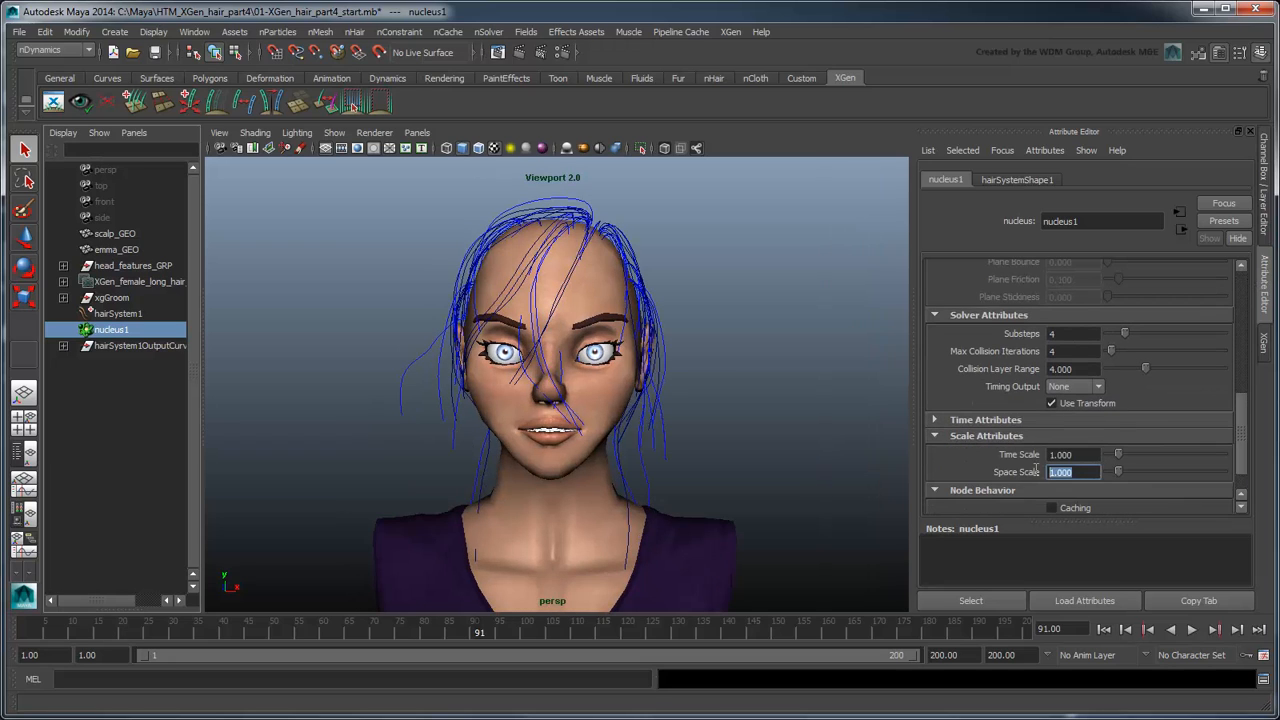
text(0.010)
key(Return)
Step: Set the nucleus1 solver's Substeps to 8 and Max Collision Iterations to 10
click(1033, 333)
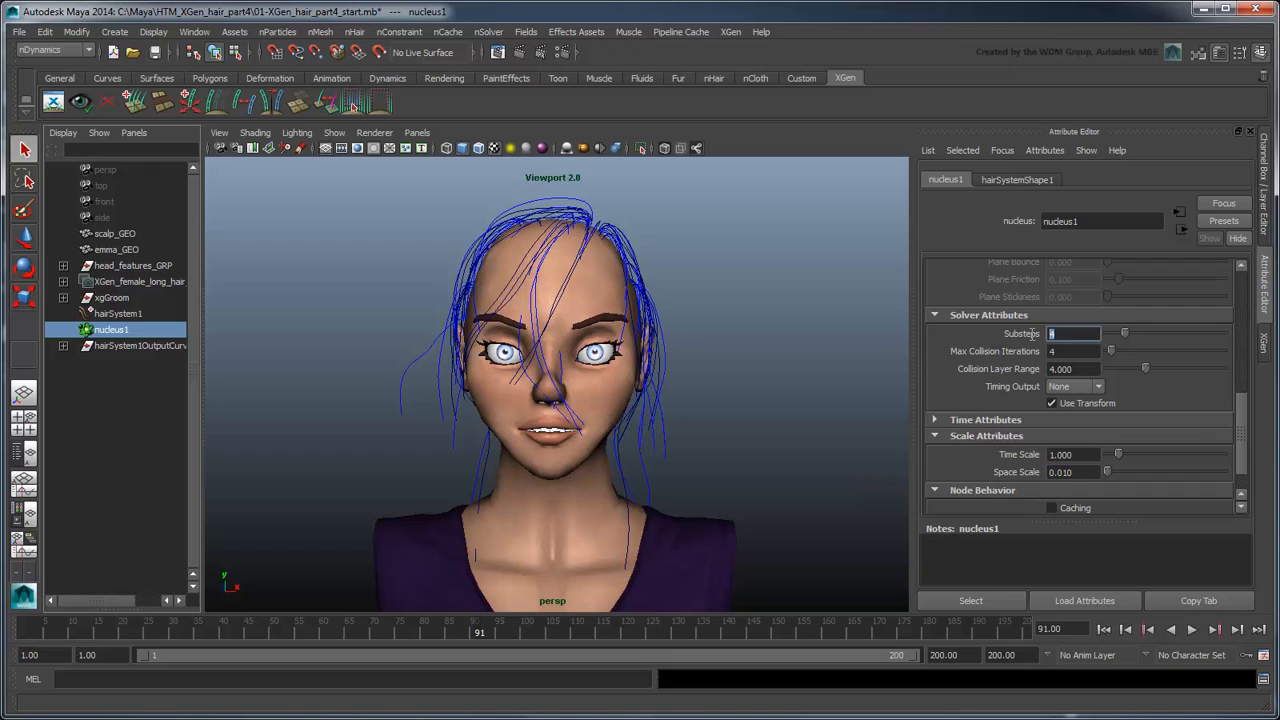
text(8)
key(Tab)
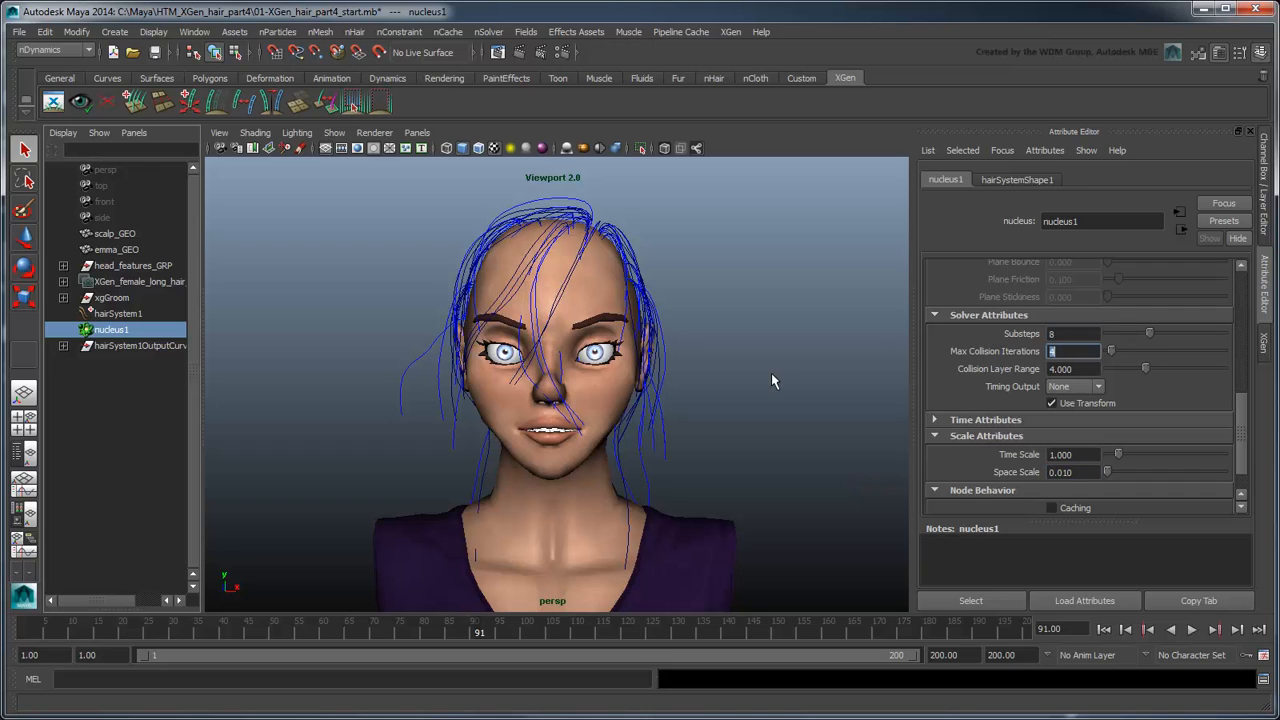
text(10)
key(Return)
Step: Replay the guide curve simulation from the first frame to check the new solver settings, stopping partway through
click(1103, 629)
click(1191, 630)
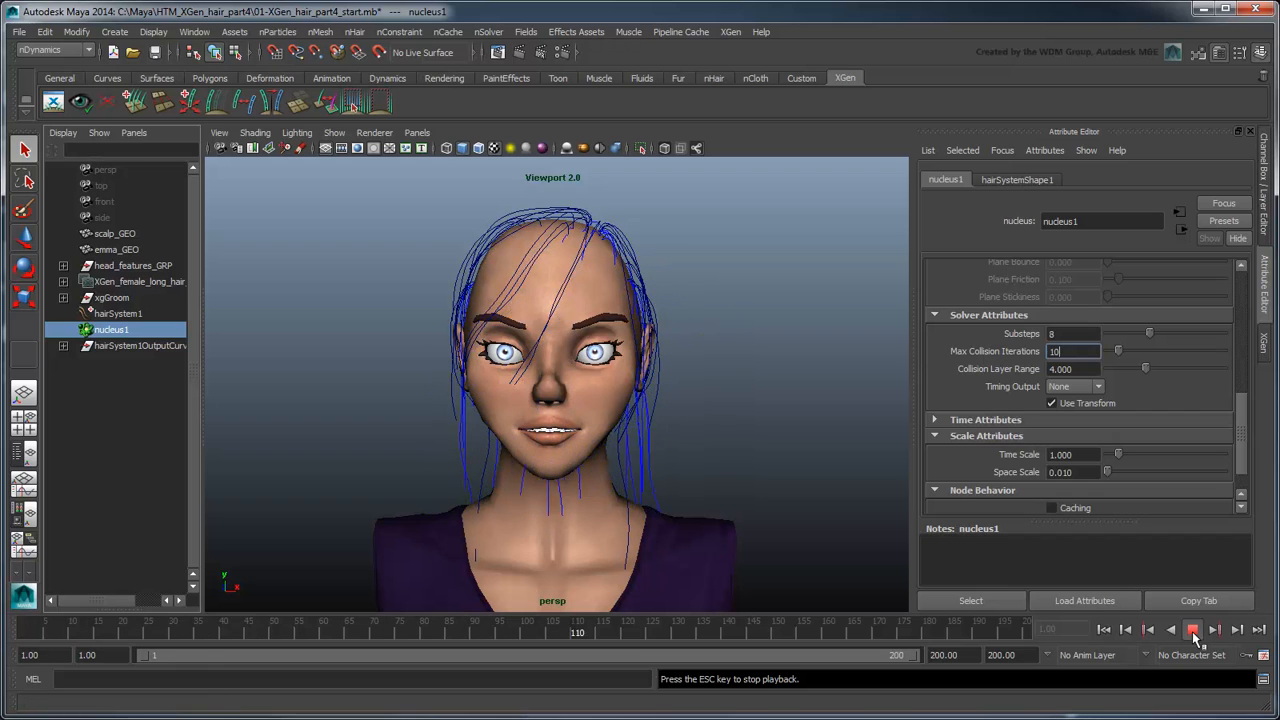
click(1192, 630)
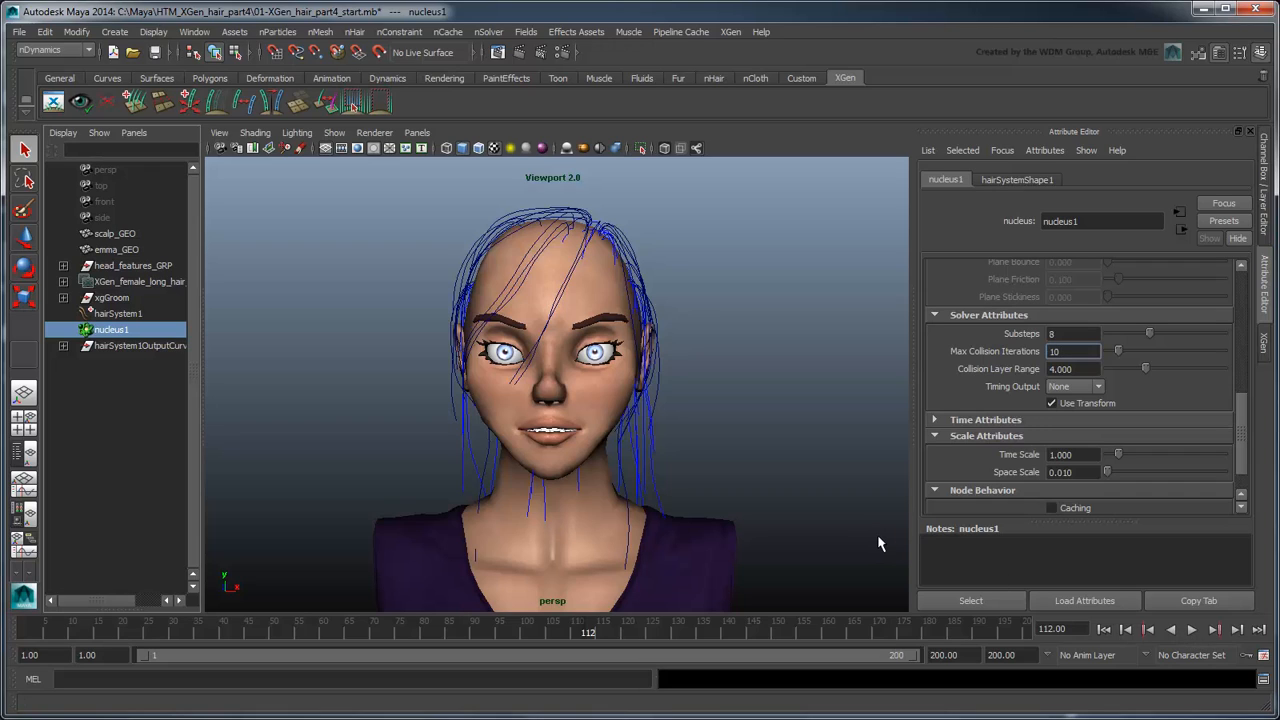
Step: Return to the first frame and make the emma_GEO body mesh a passive collider for the hair simulation
click(1104, 629)
click(687, 531)
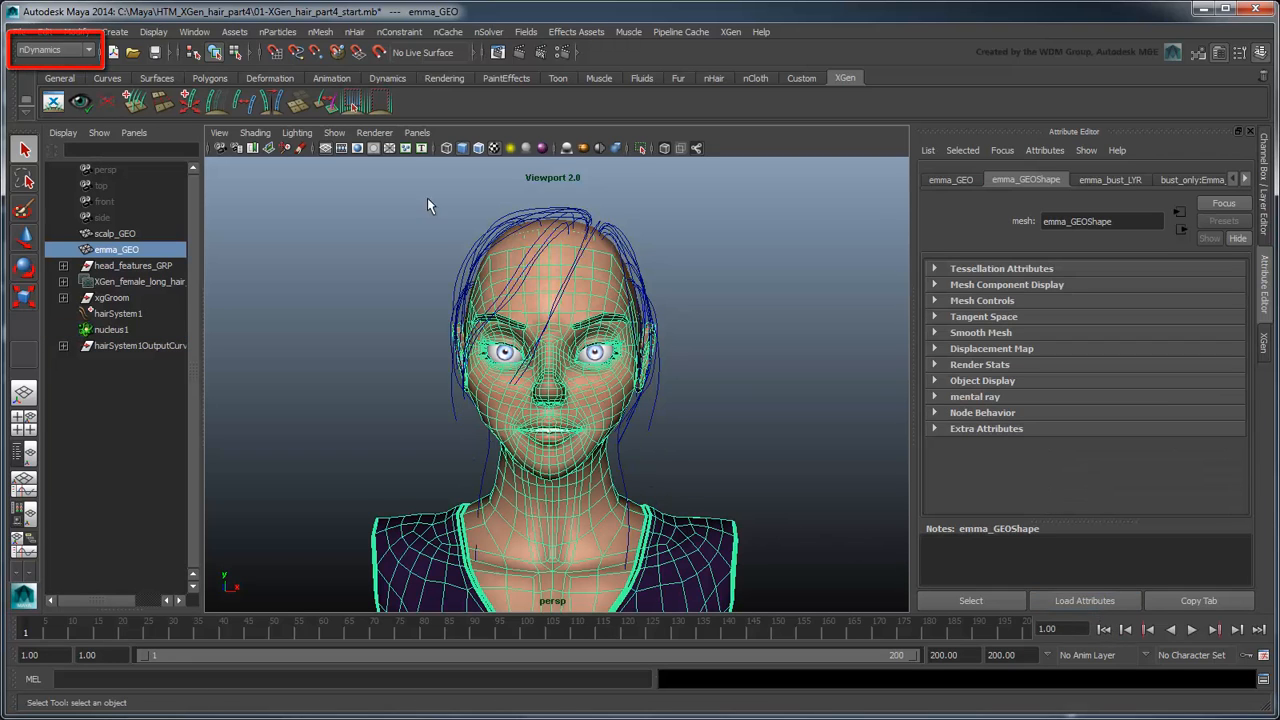
click(316, 32)
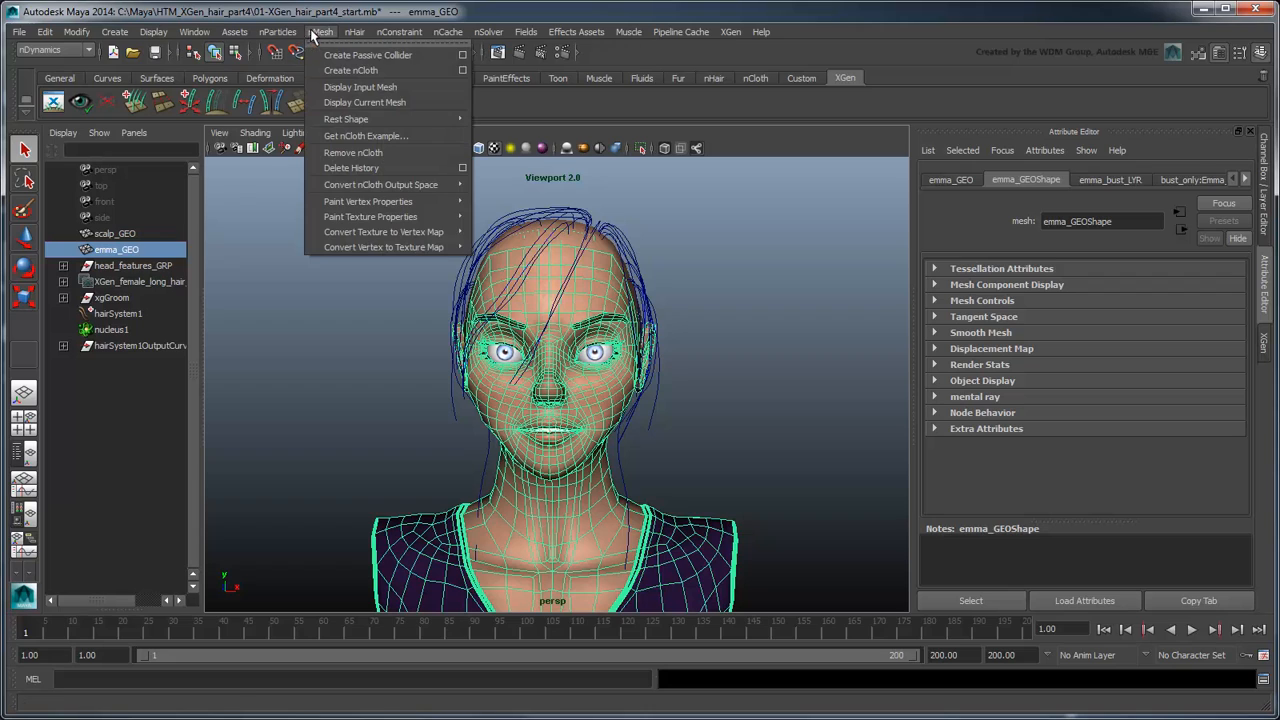
click(366, 55)
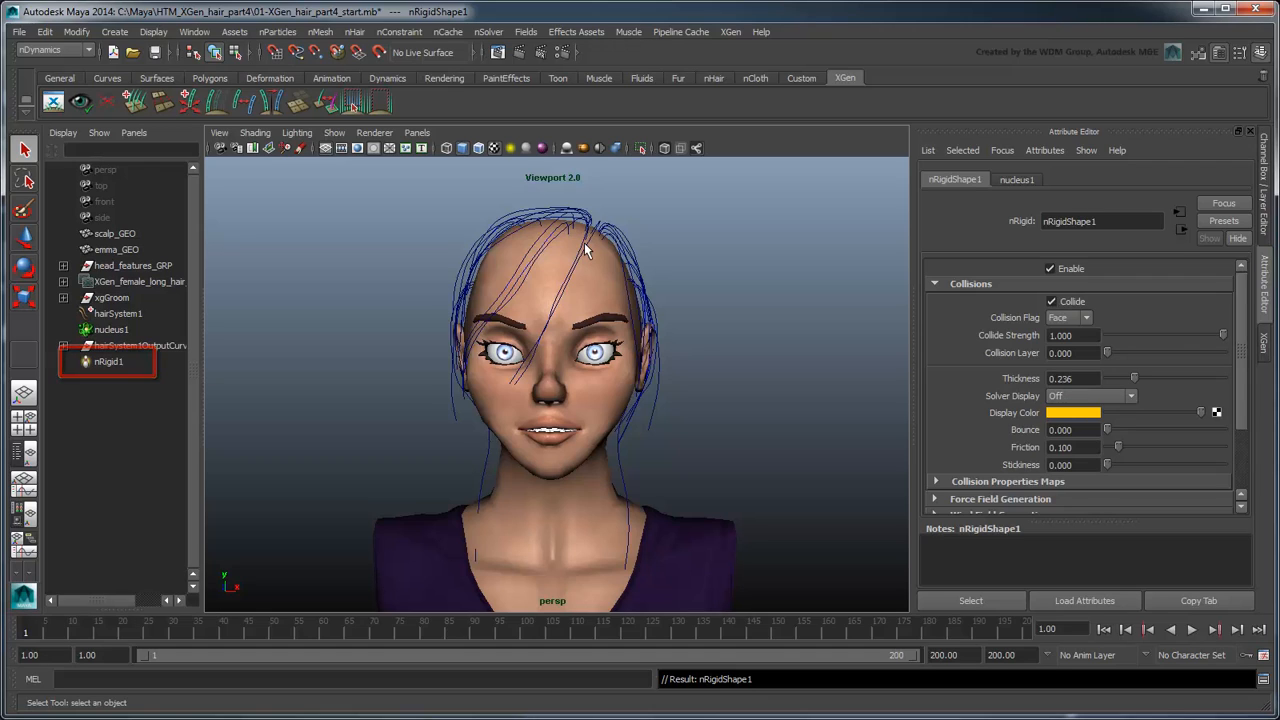
Step: Play the guide curve simulation to check the body collision, stop it partway through and return to the first frame
click(1192, 631)
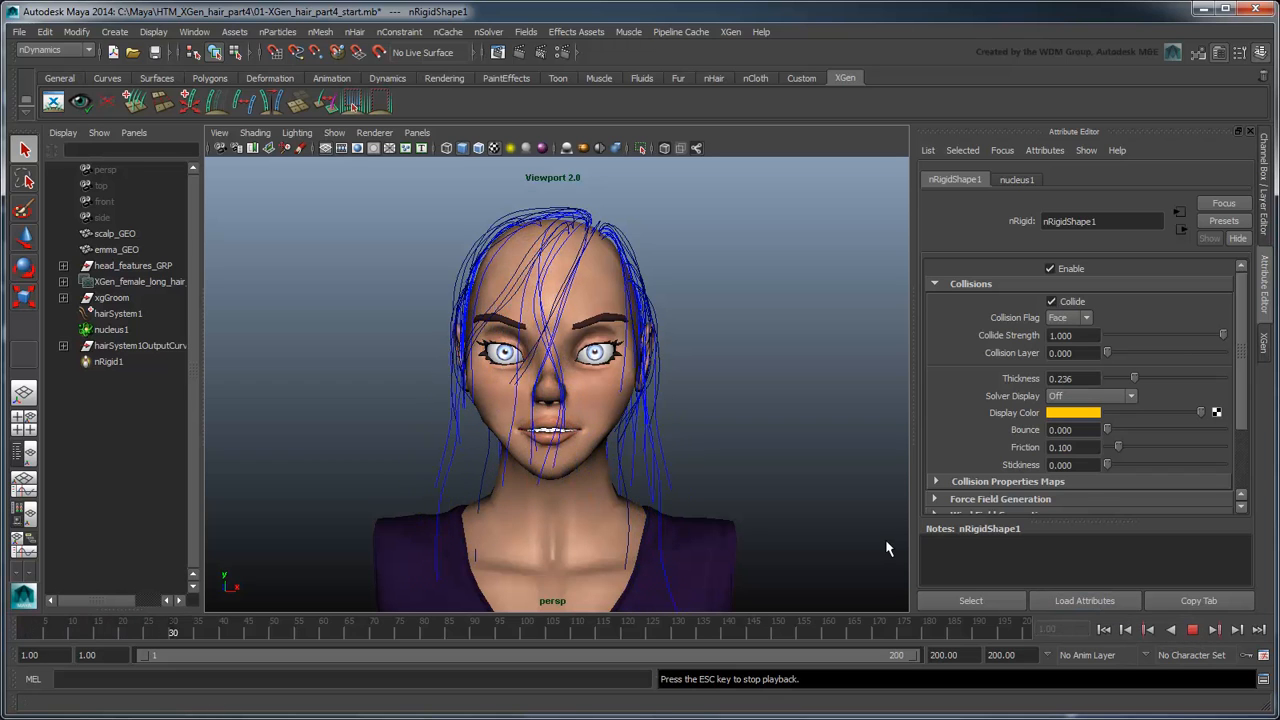
click(1192, 630)
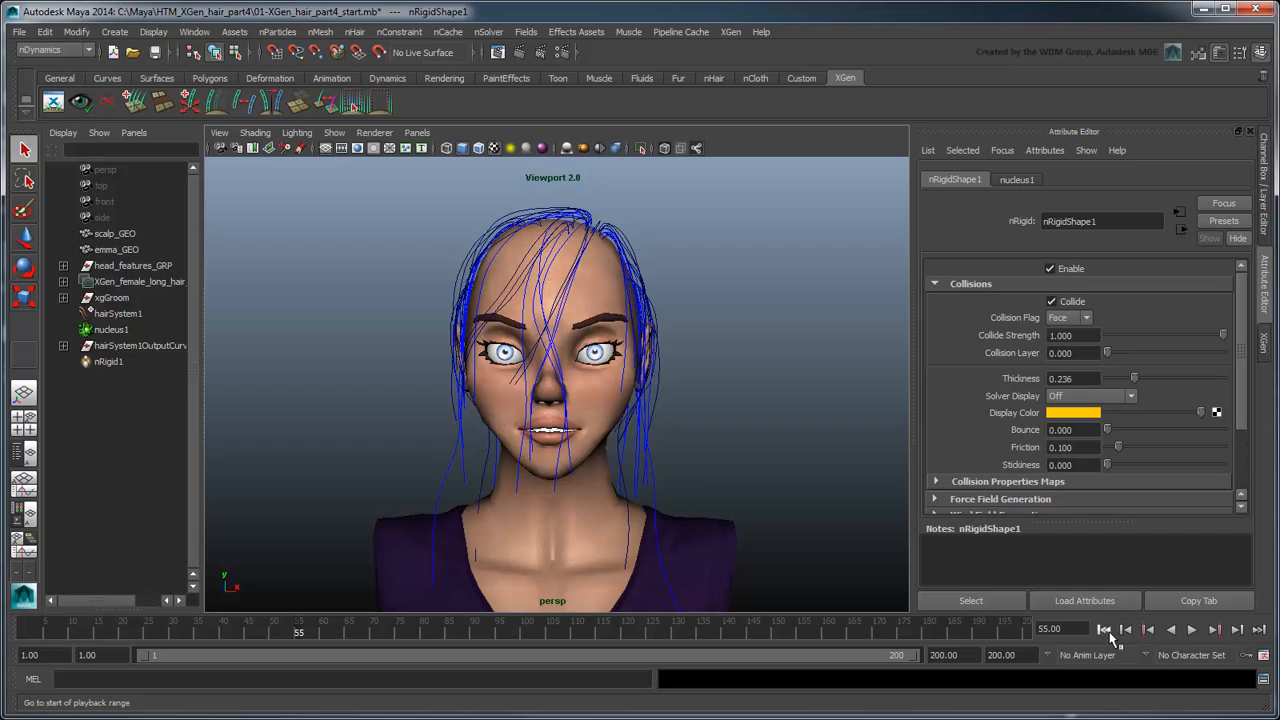
click(1105, 630)
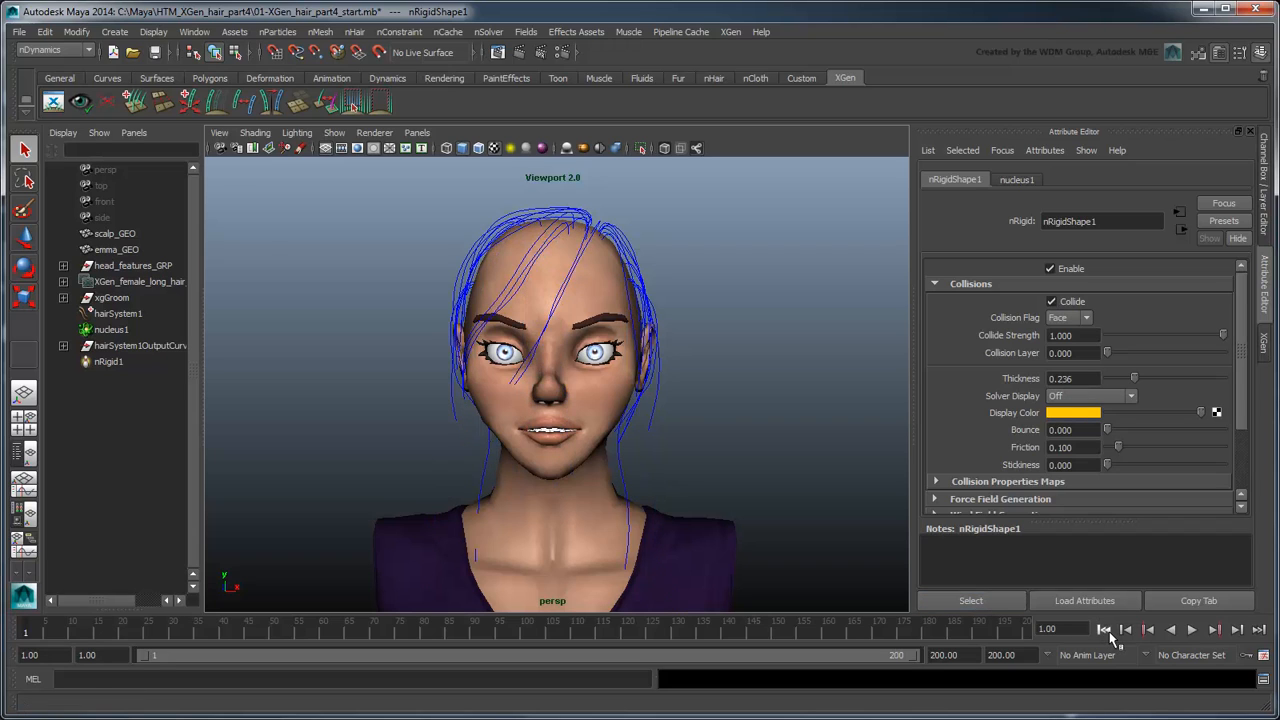
Step: Set hairSystem1's Stretch Resistance and Compression Resistance to 100 in its dynamic properties
click(142, 315)
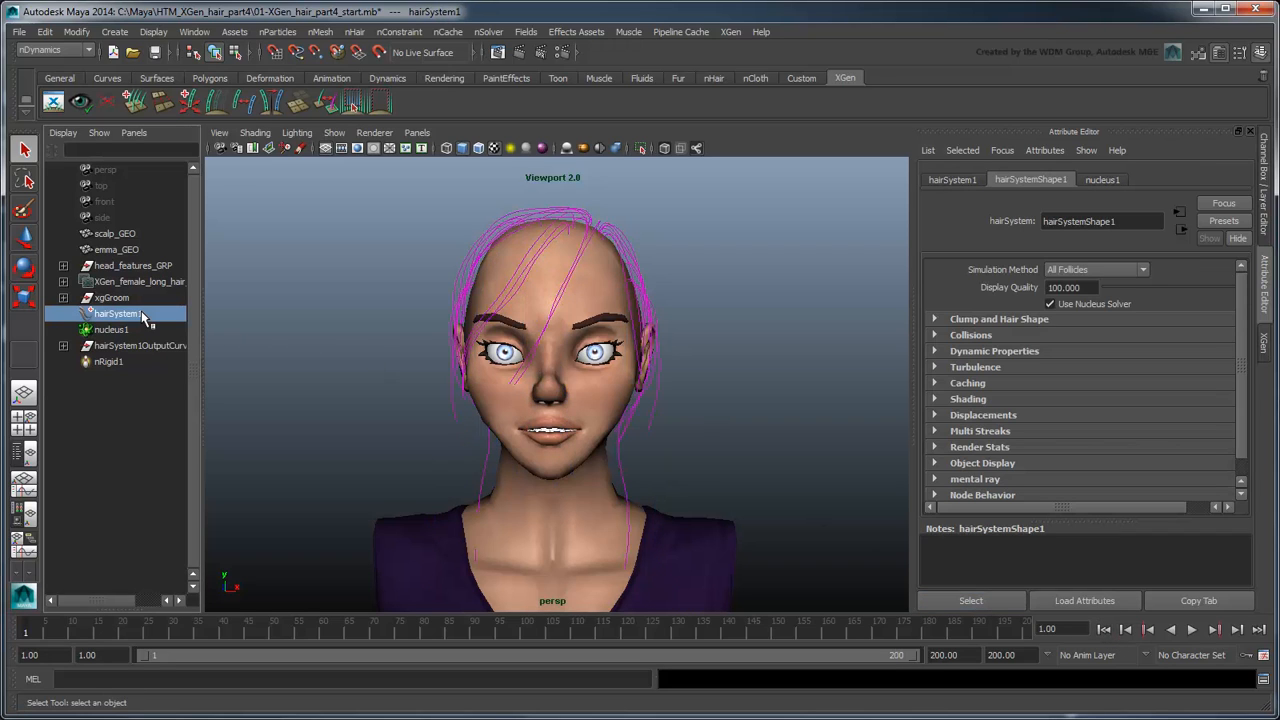
click(1001, 355)
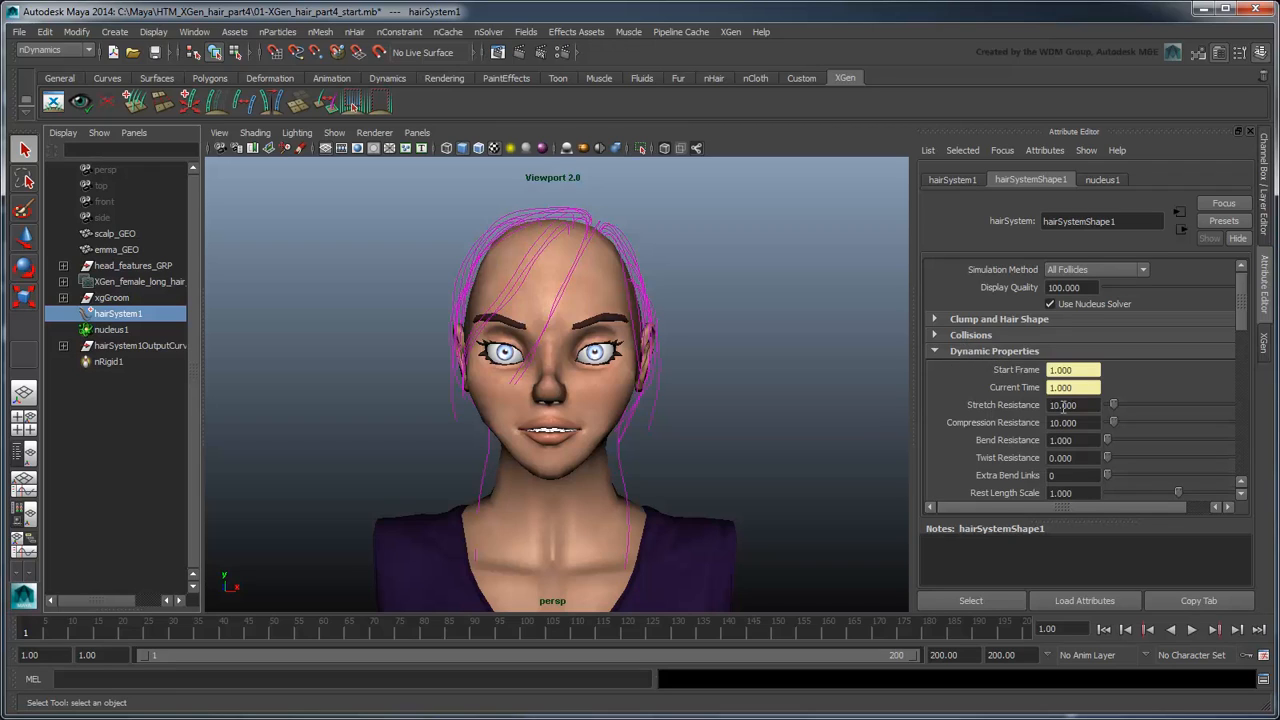
click(1064, 405)
text(100)
key(Tab)
text(100)
key(Return)
Step: Set the Mass of hairSystem1 to 0.050 in its forces settings
drag(1241, 305, 1245, 420)
double_click(1072, 296)
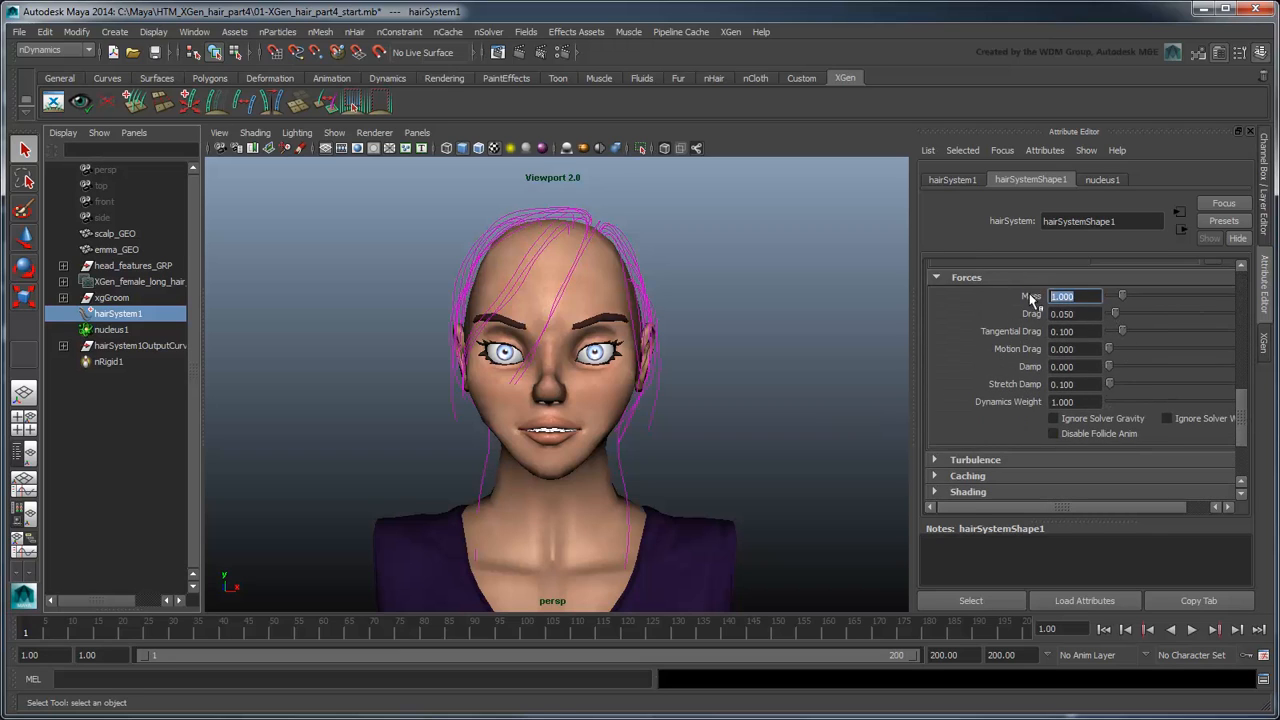
text(0.050)
key(Return)
Step: Maximize the perspective view and play the simulation with the lighter hair, stopping partway through
key(space)
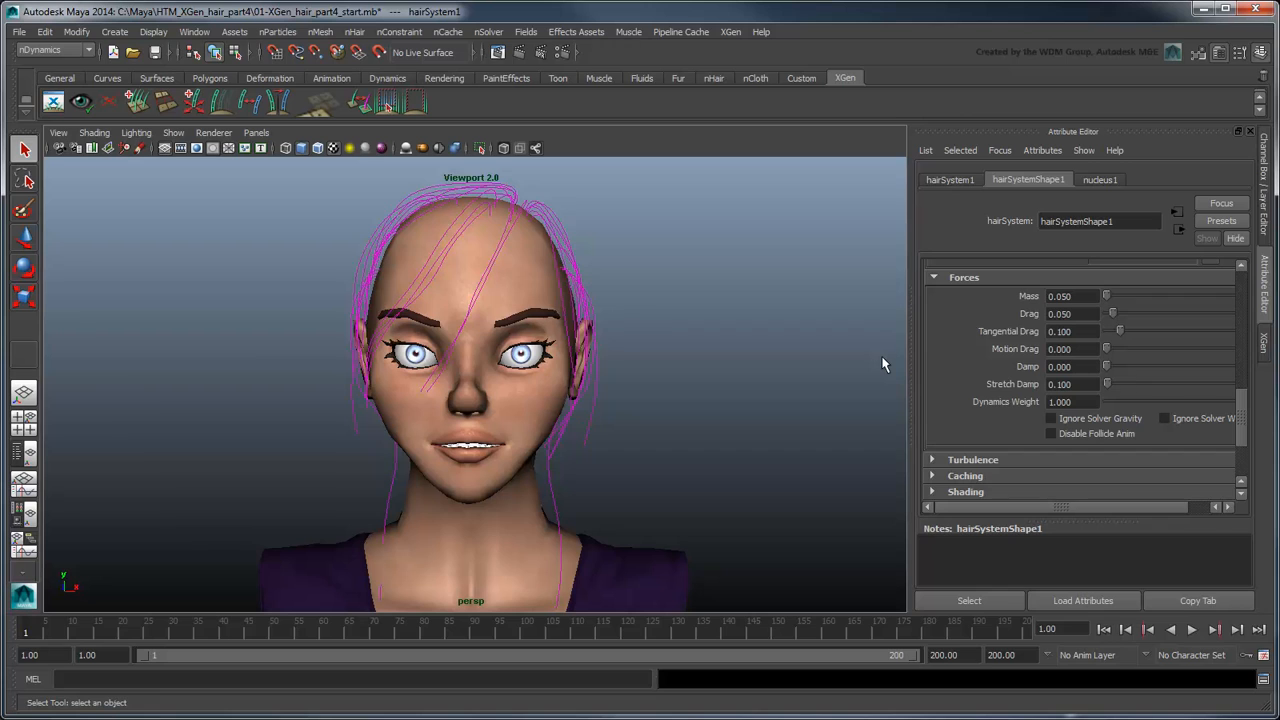
click(1191, 631)
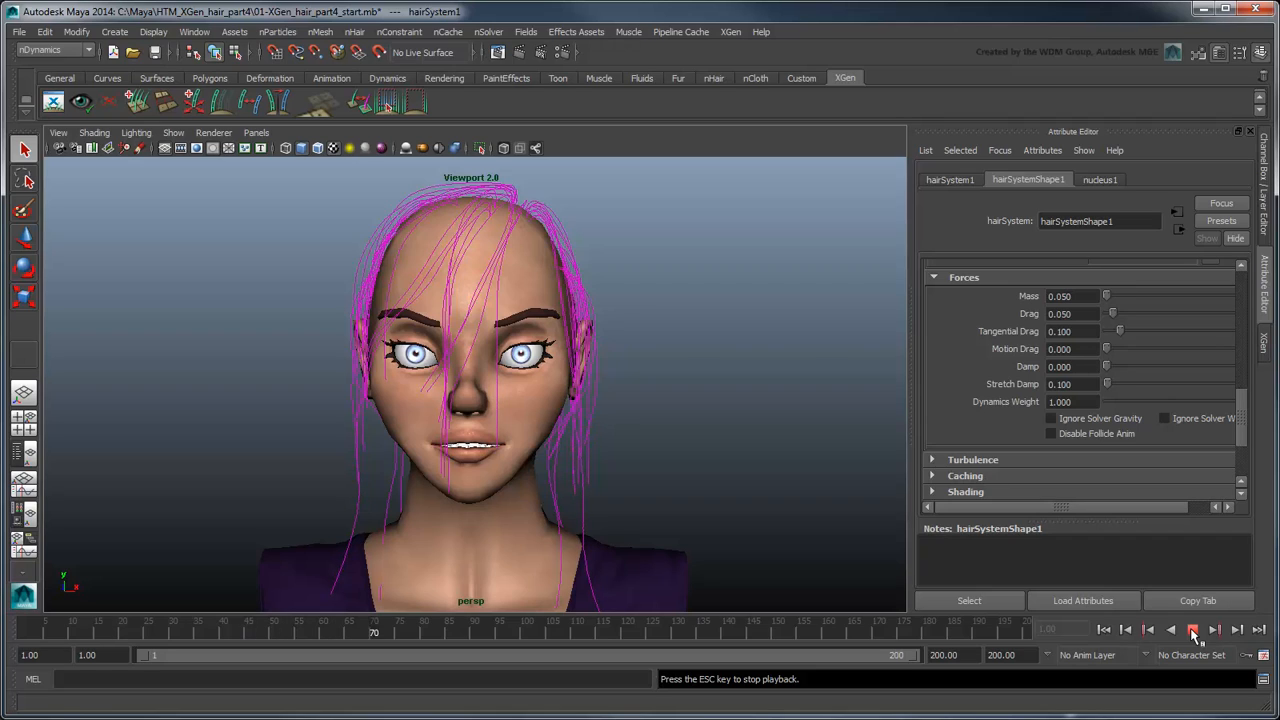
click(1192, 631)
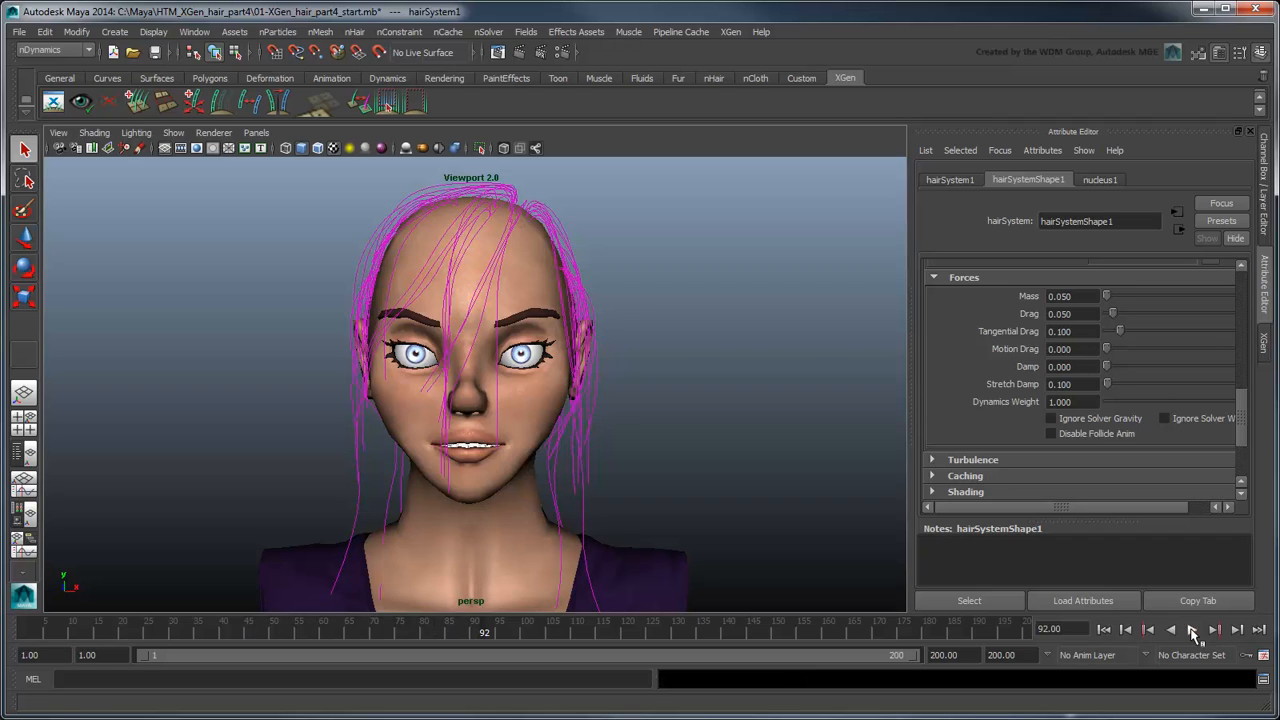
Step: Set hairSystem1's Start Curve Attract to 0.05
click(1244, 372)
double_click(1085, 400)
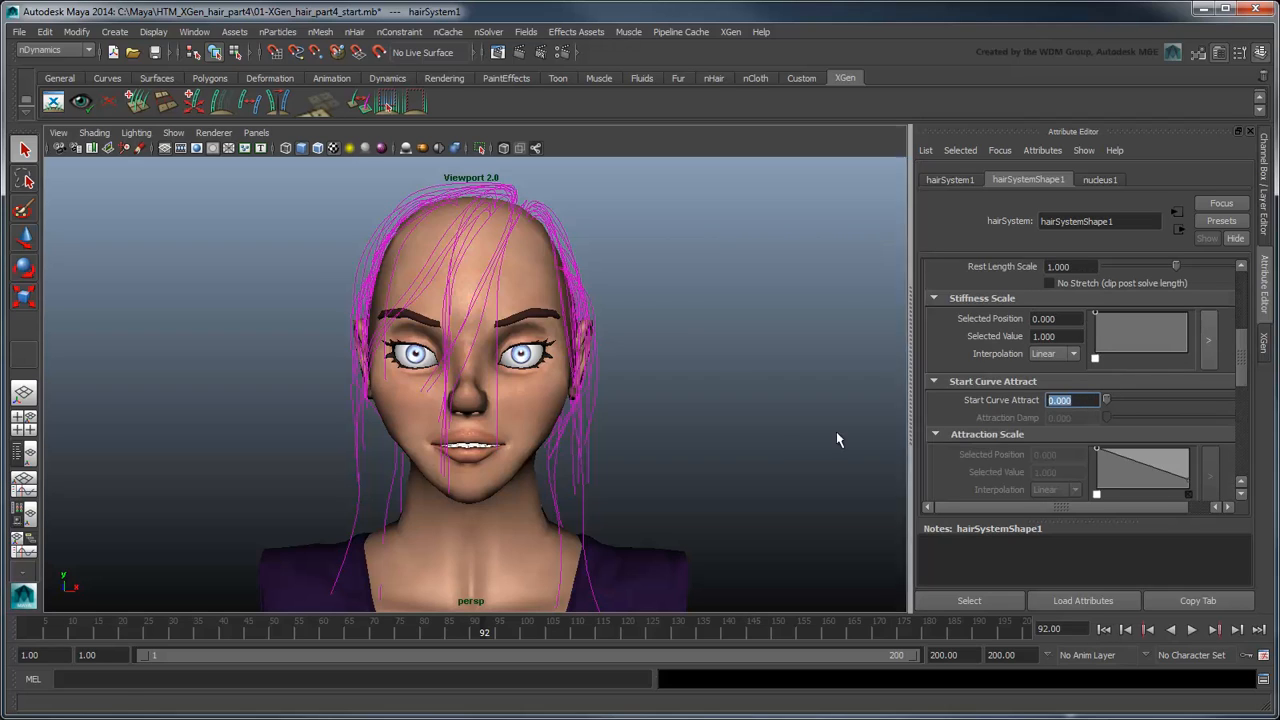
text(0.05)
key(Return)
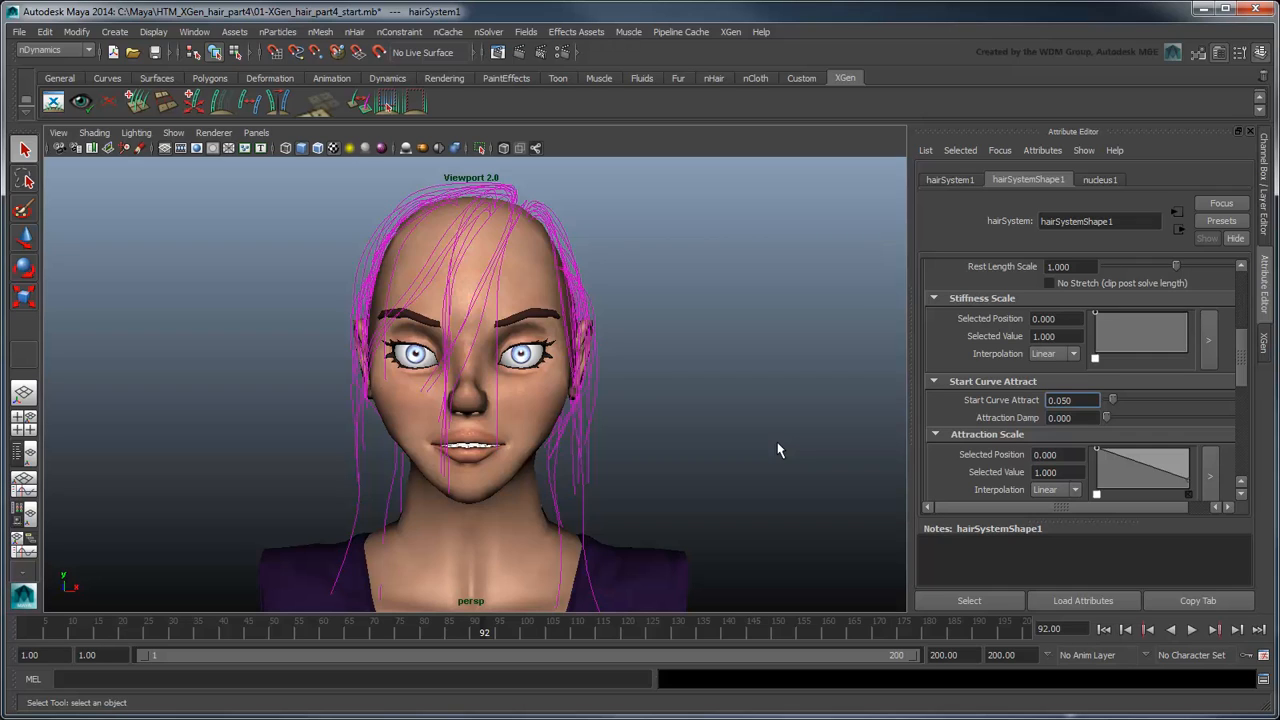
Step: Set hairSystem1's Damp force to 0.5
drag(1240, 365, 1246, 440)
double_click(1058, 347)
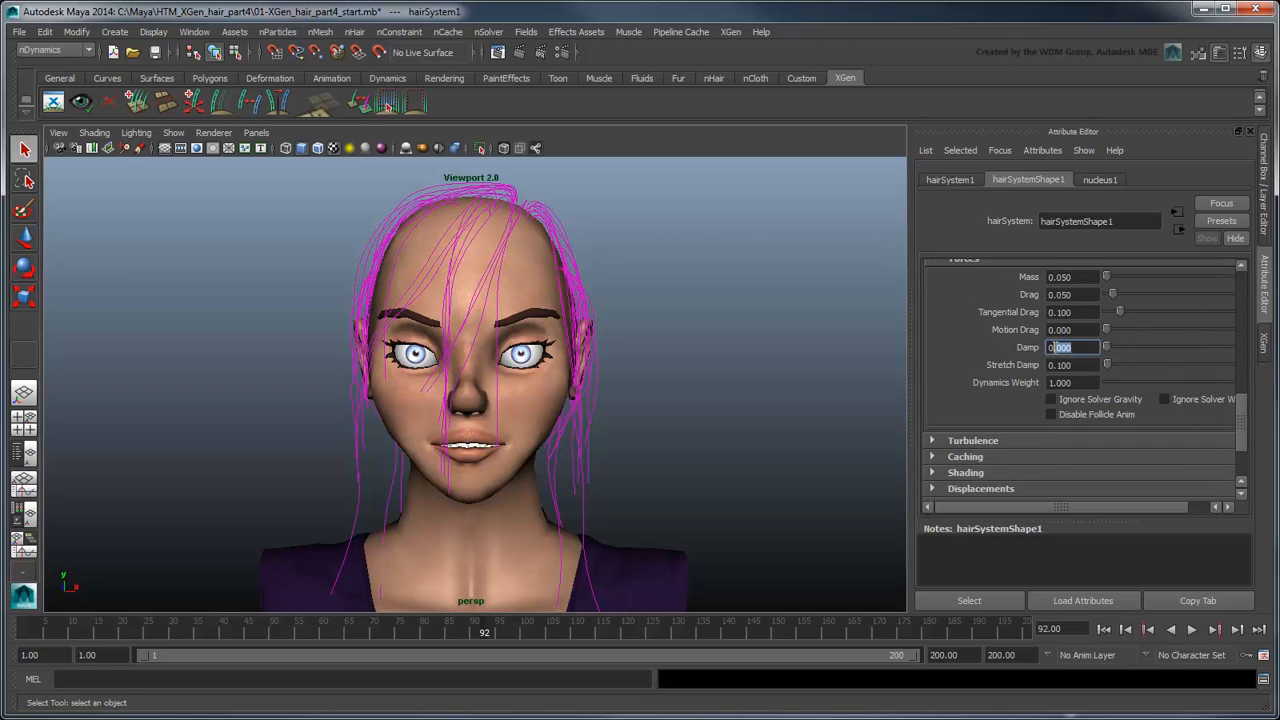
text(0.5)
key(Return)
Step: Replay the simulation from the first frame to check the attraction and damping, then rewind and clear the selection
click(1103, 629)
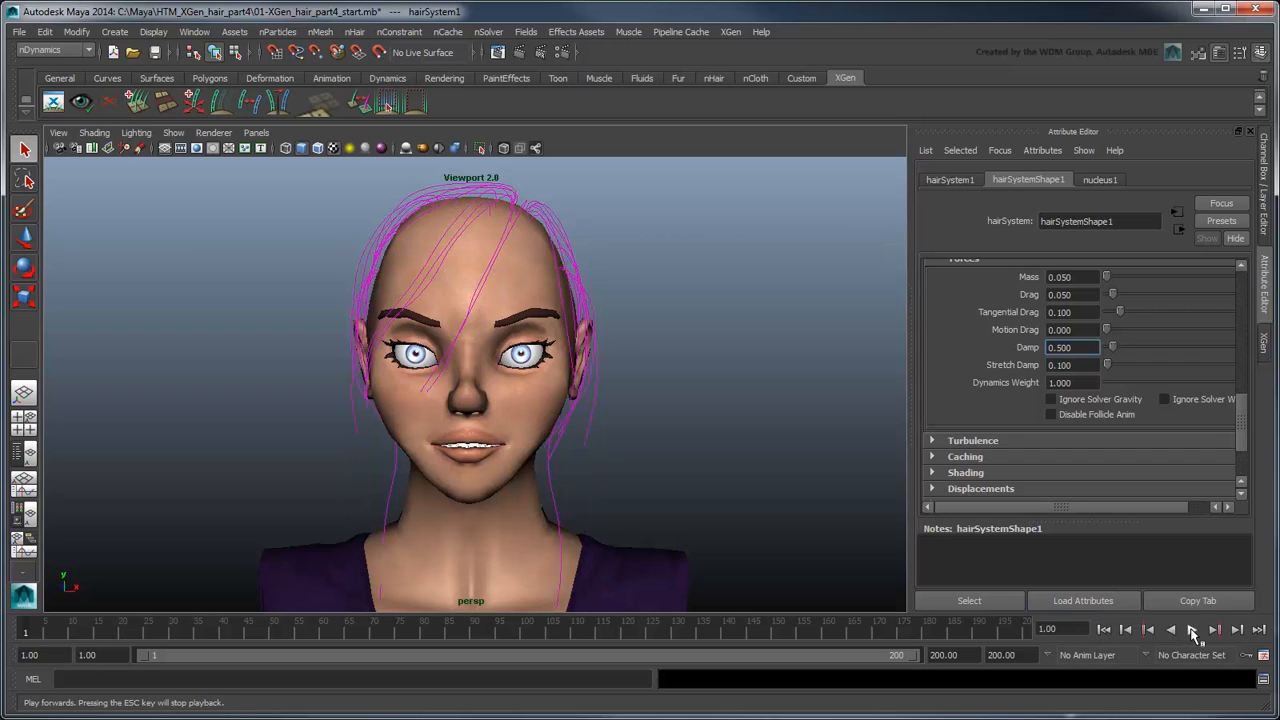
click(1192, 629)
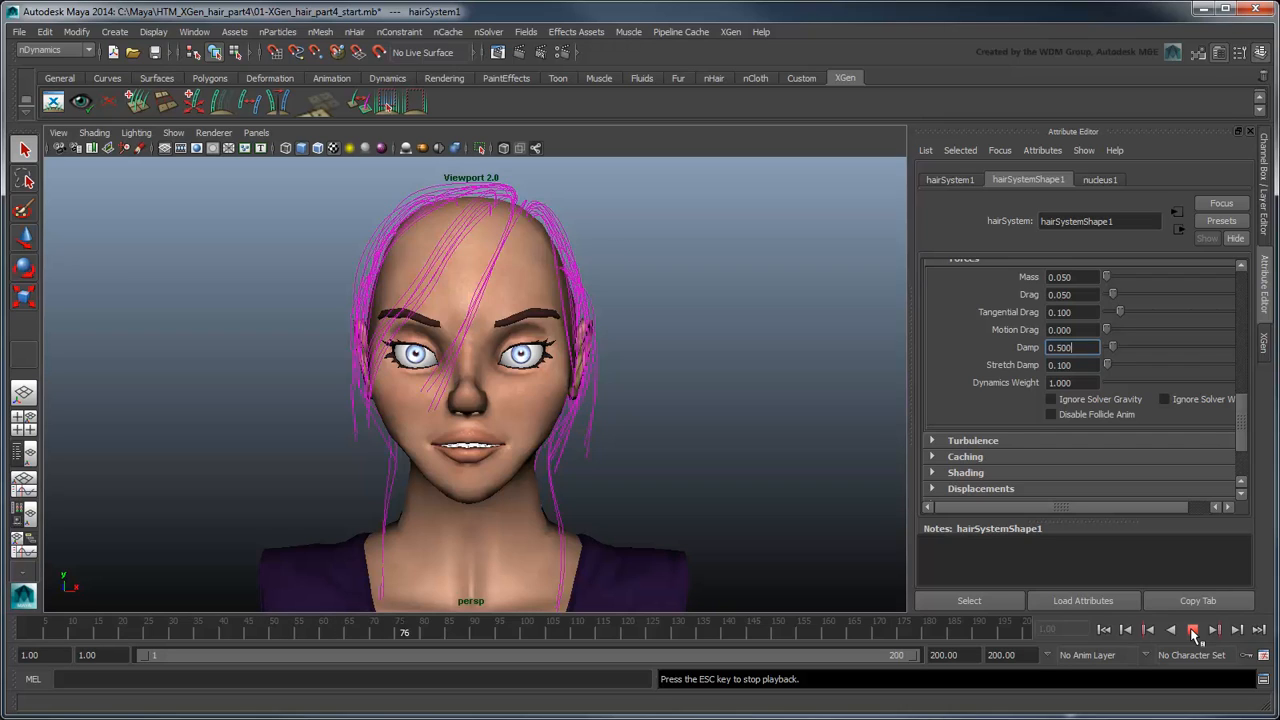
click(1192, 630)
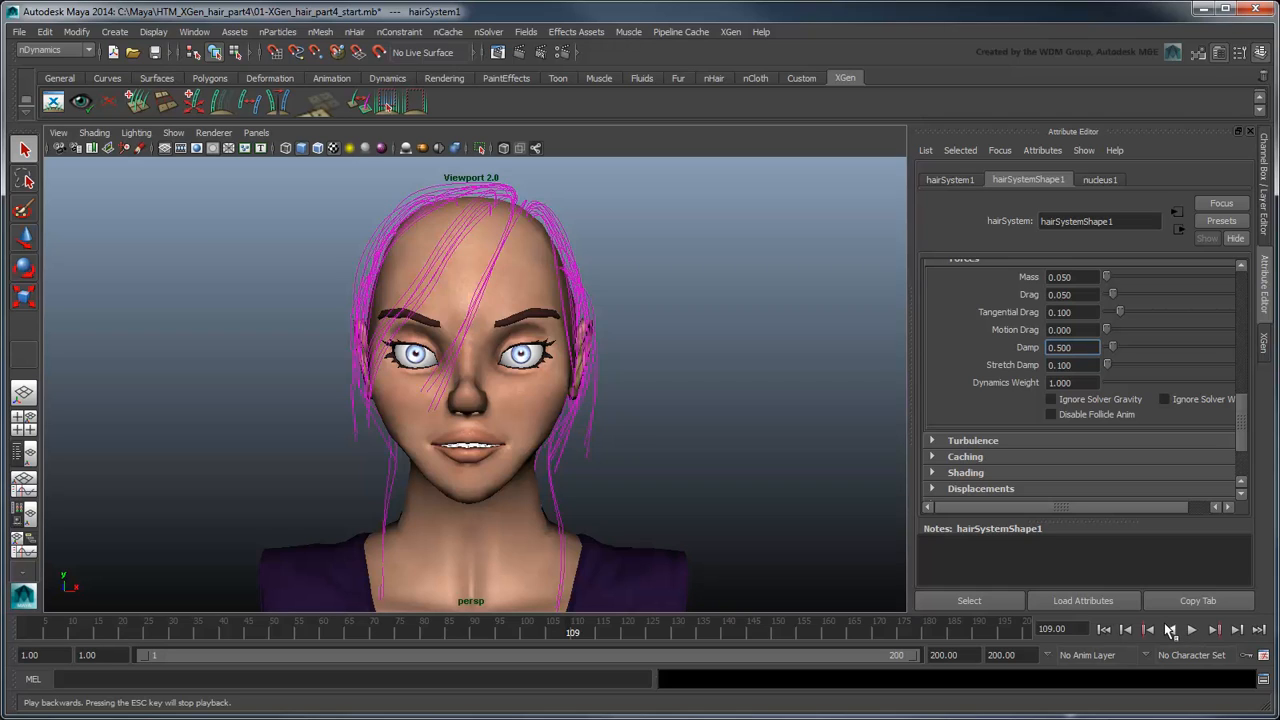
click(1103, 629)
click(577, 518)
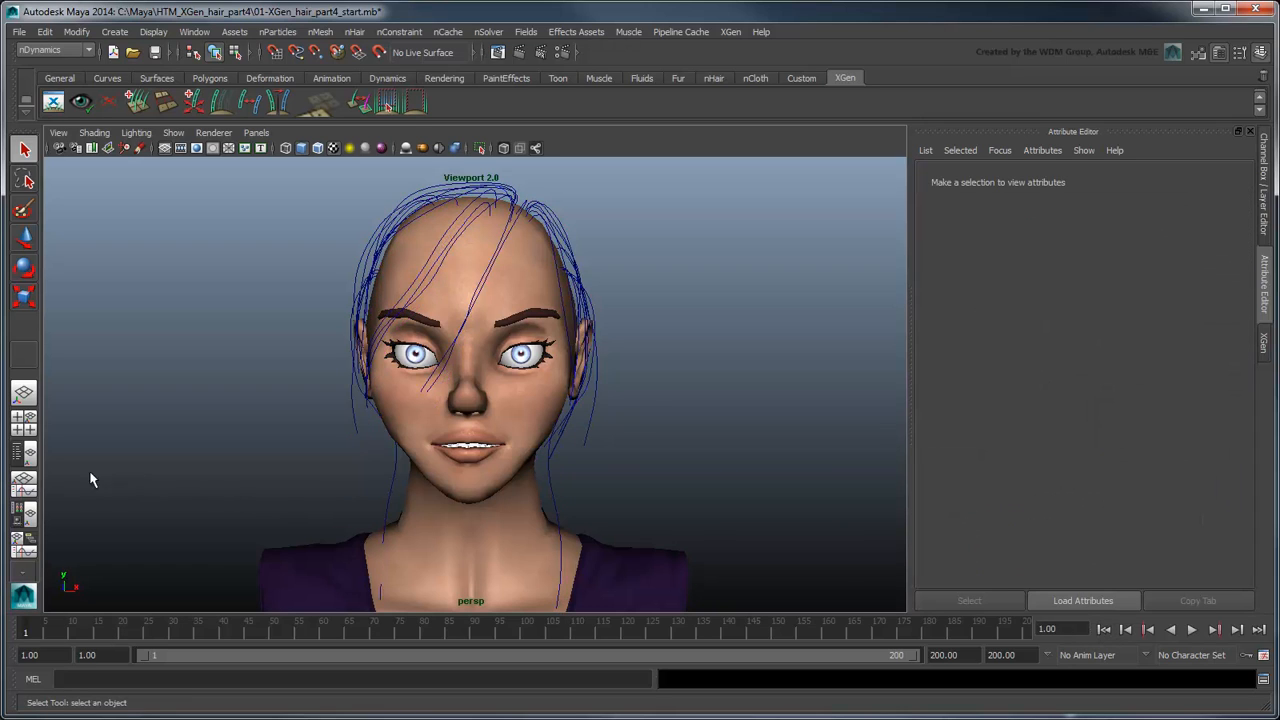
Step: Show the Outliner beside the perspective view and key nucleus1's Wind Speed and Wind Noise at 0 on frame 1
click(27, 454)
click(103, 331)
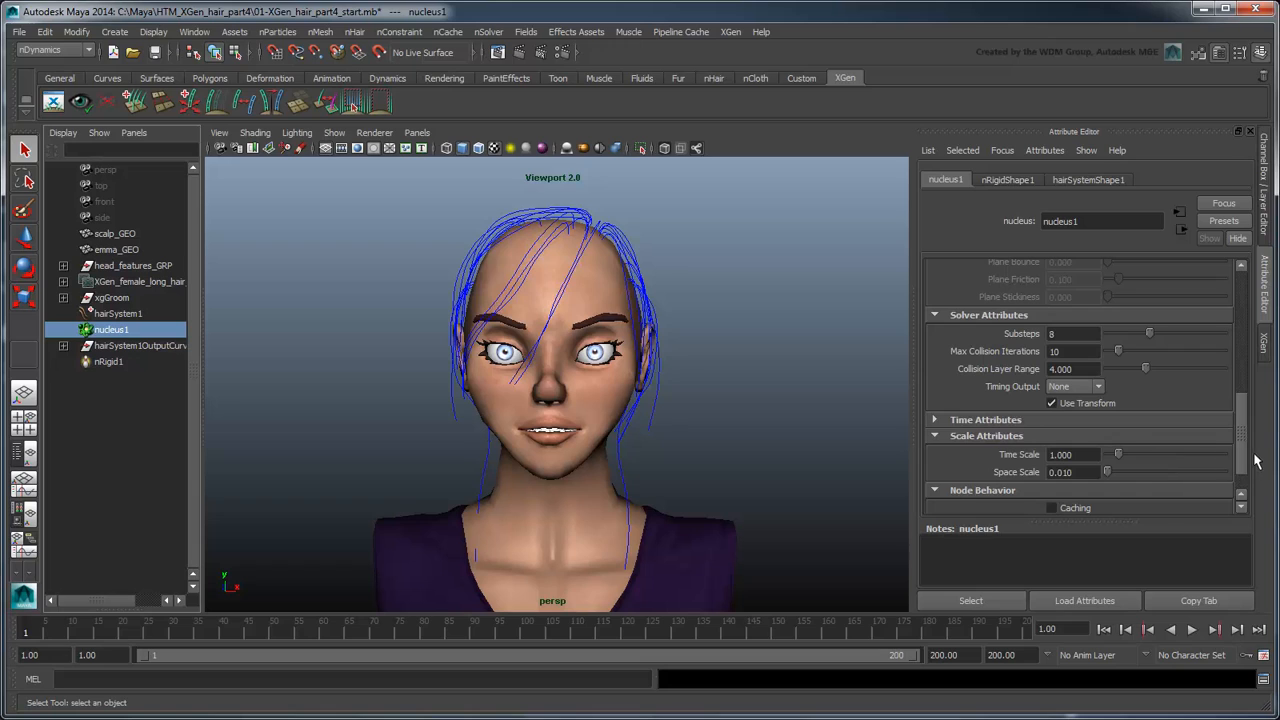
drag(1246, 461, 1242, 364)
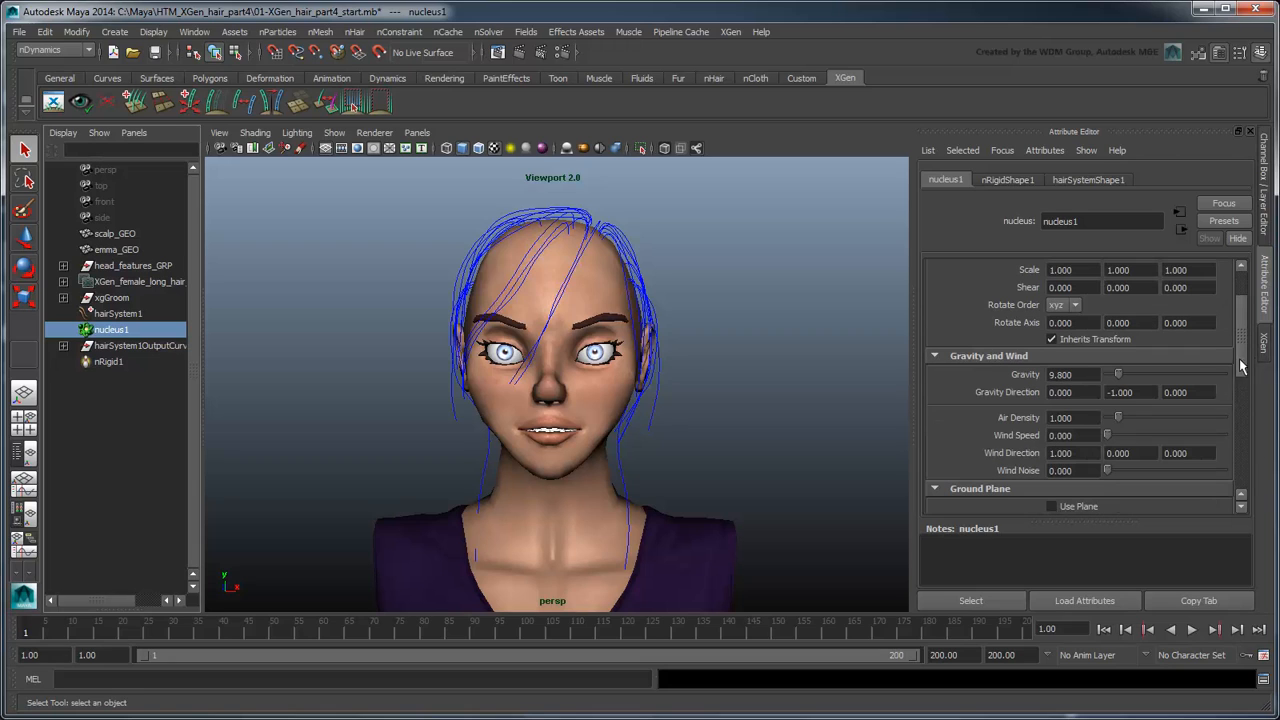
right_click(1007, 438)
click(1041, 458)
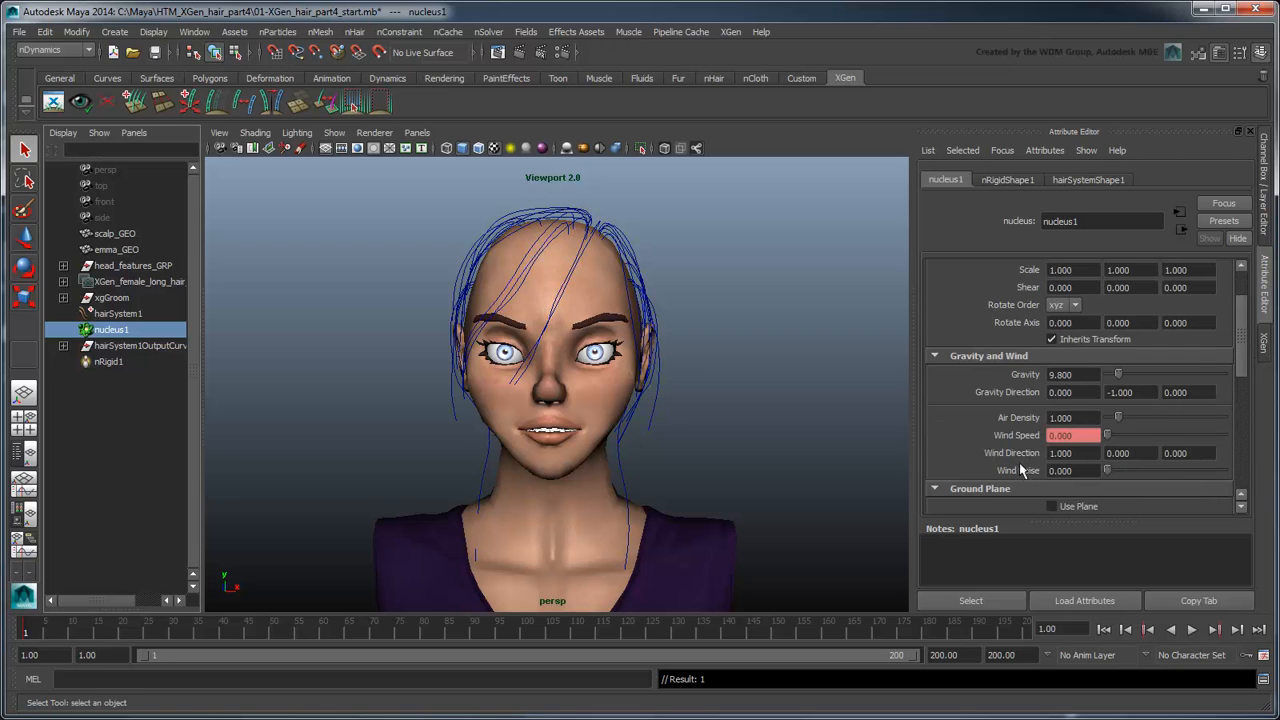
right_click(1012, 470)
click(1028, 492)
Step: Set nucleus1's Wind Speed to 200 at frame 48 and key it
drag(318, 632, 265, 640)
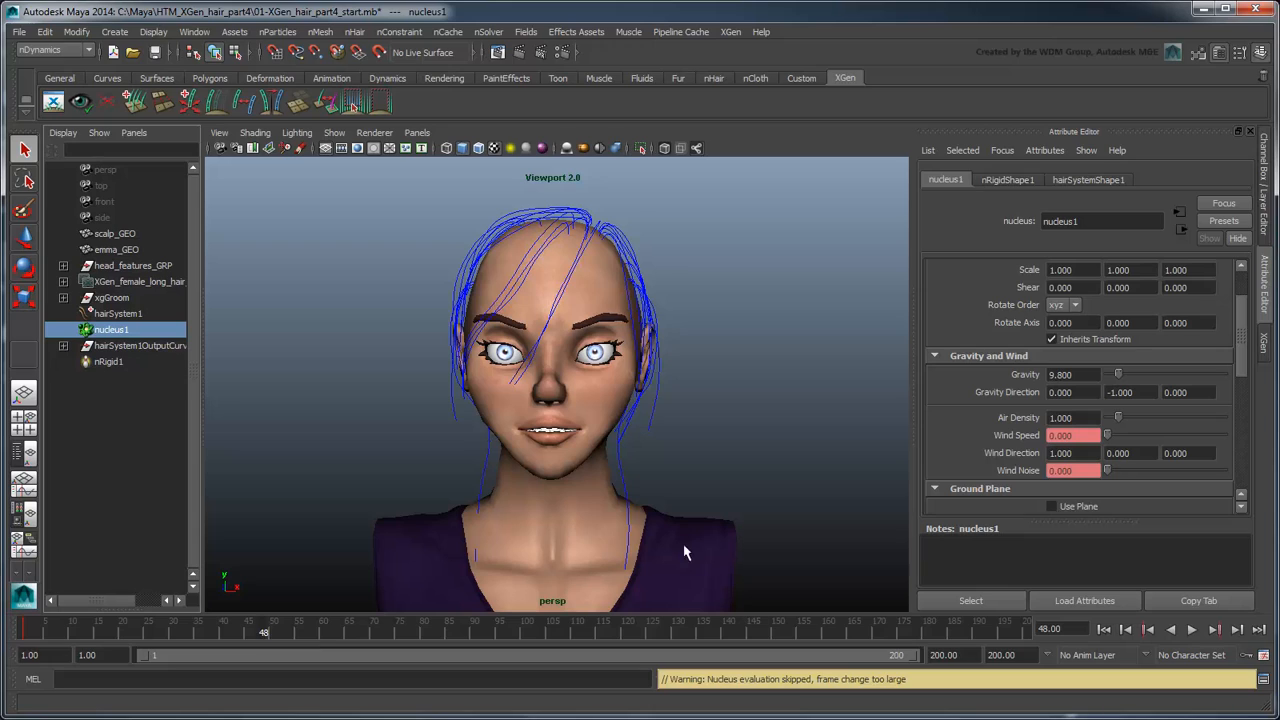
click(1060, 435)
text(1)
key(Return)
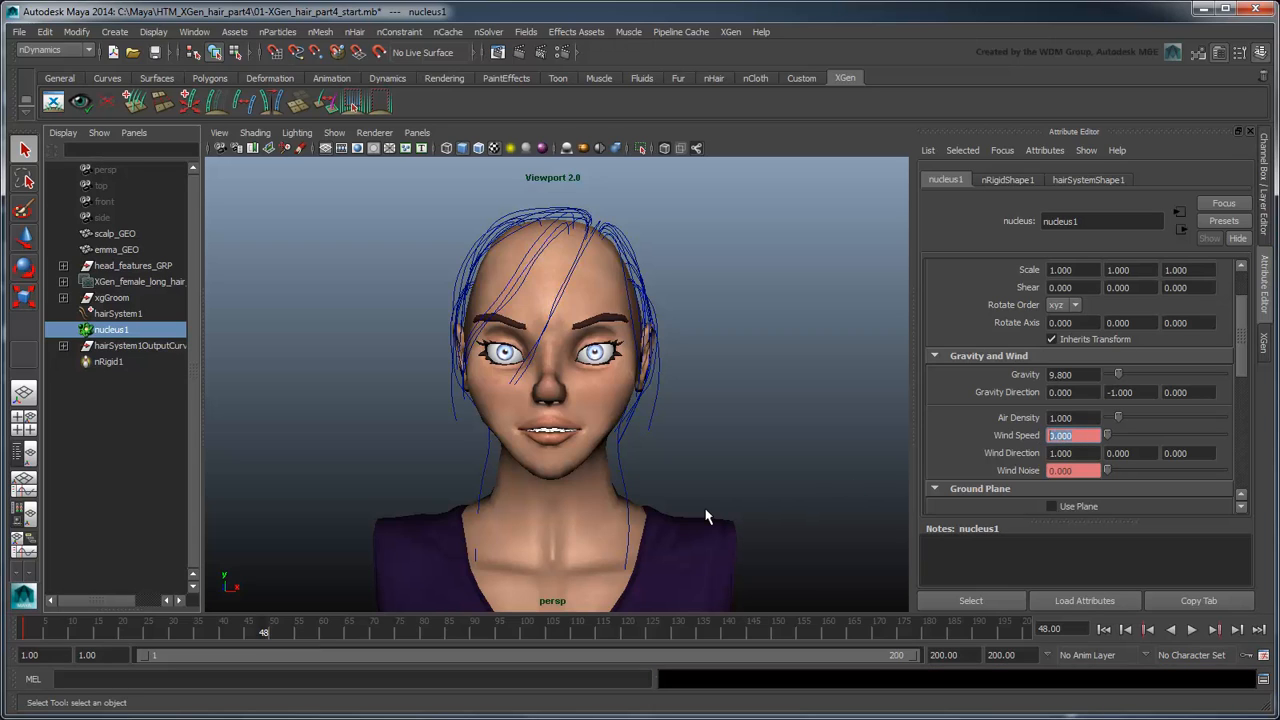
text(200)
key(Return)
right_click(1005, 437)
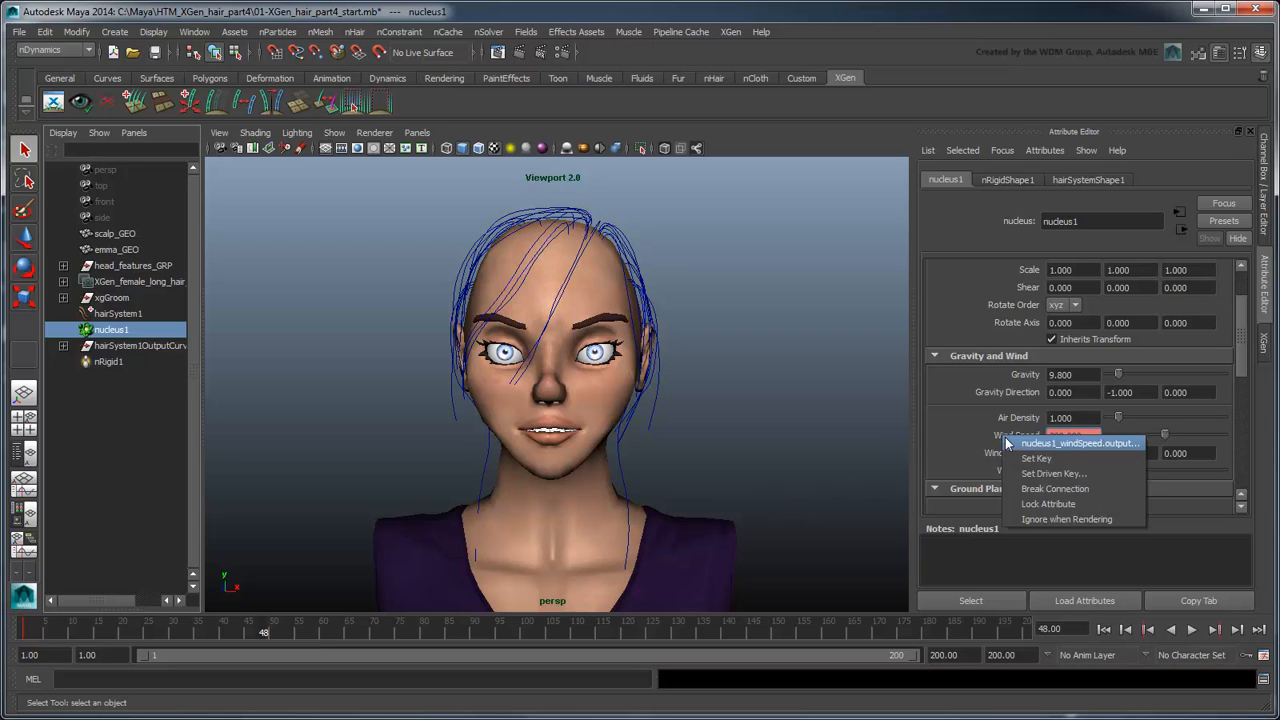
click(1017, 458)
Step: Set nucleus1's Wind Noise to 10 at frame 48 and key it
drag(1076, 471, 917, 476)
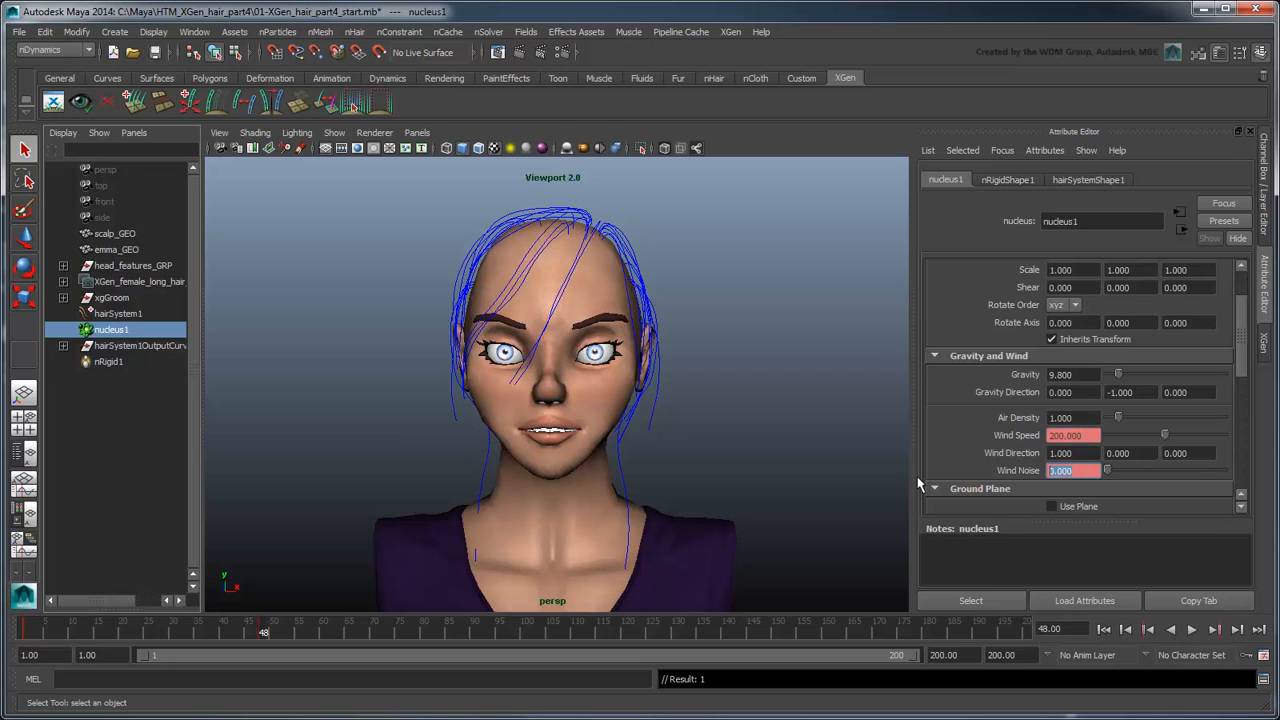
text(10)
key(Return)
right_click(1007, 473)
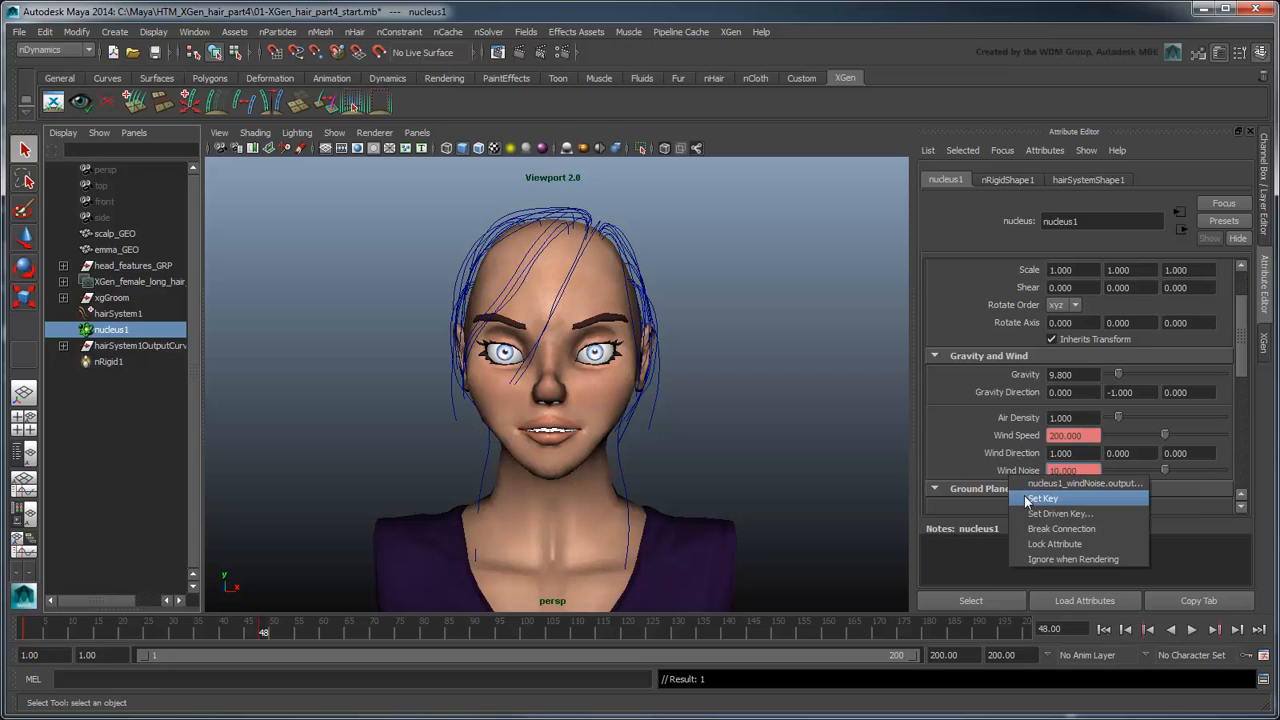
click(1026, 498)
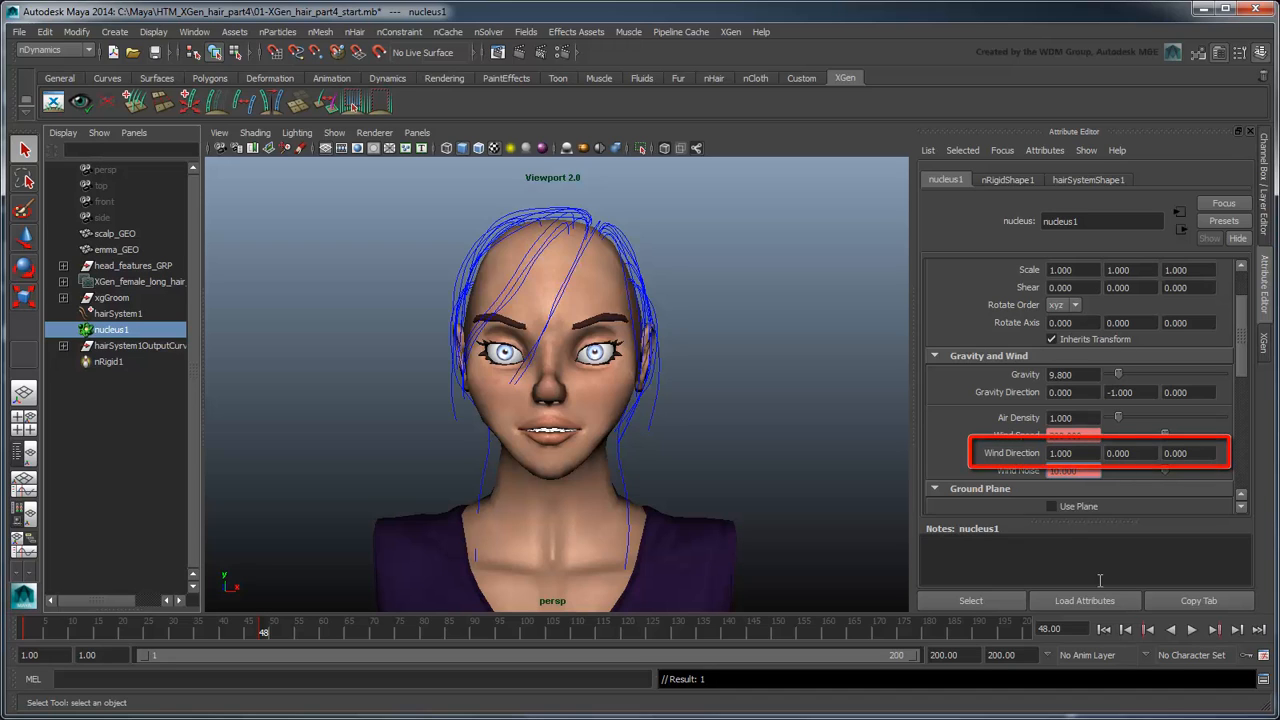
Step: Play the simulation from the first frame to check the keyed wind, stop it partway through and rewind
click(1105, 630)
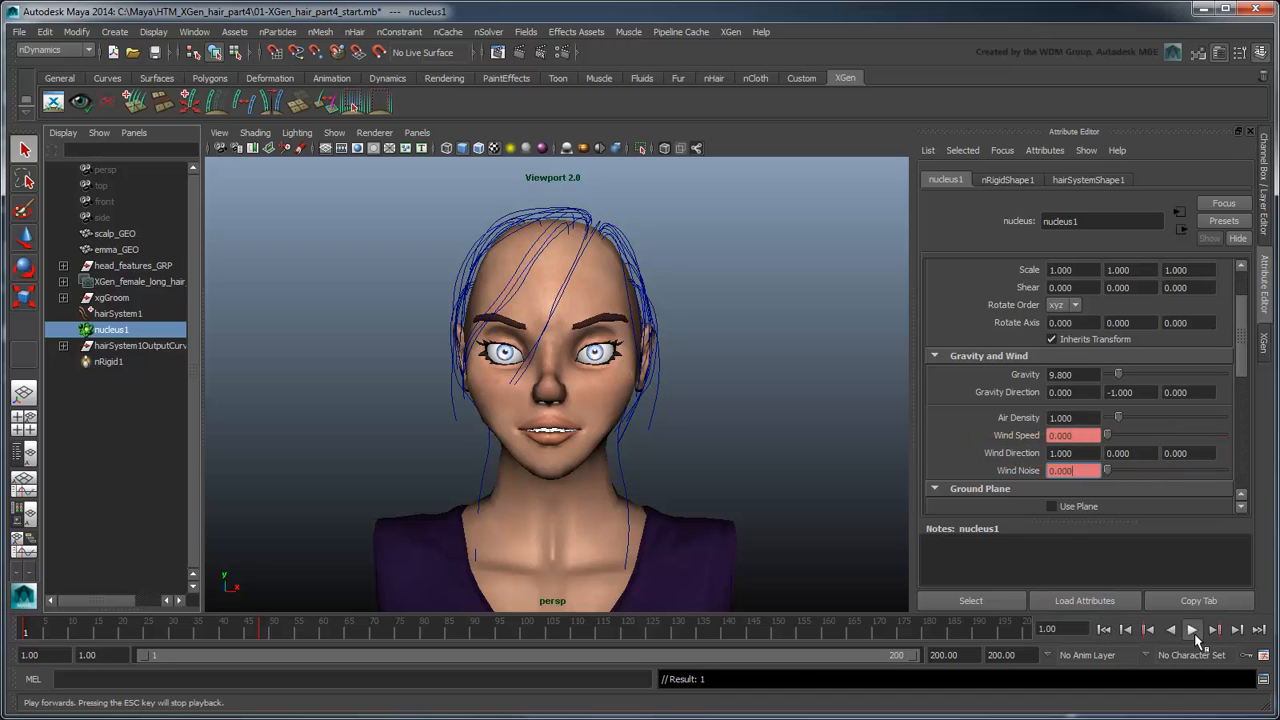
click(1193, 631)
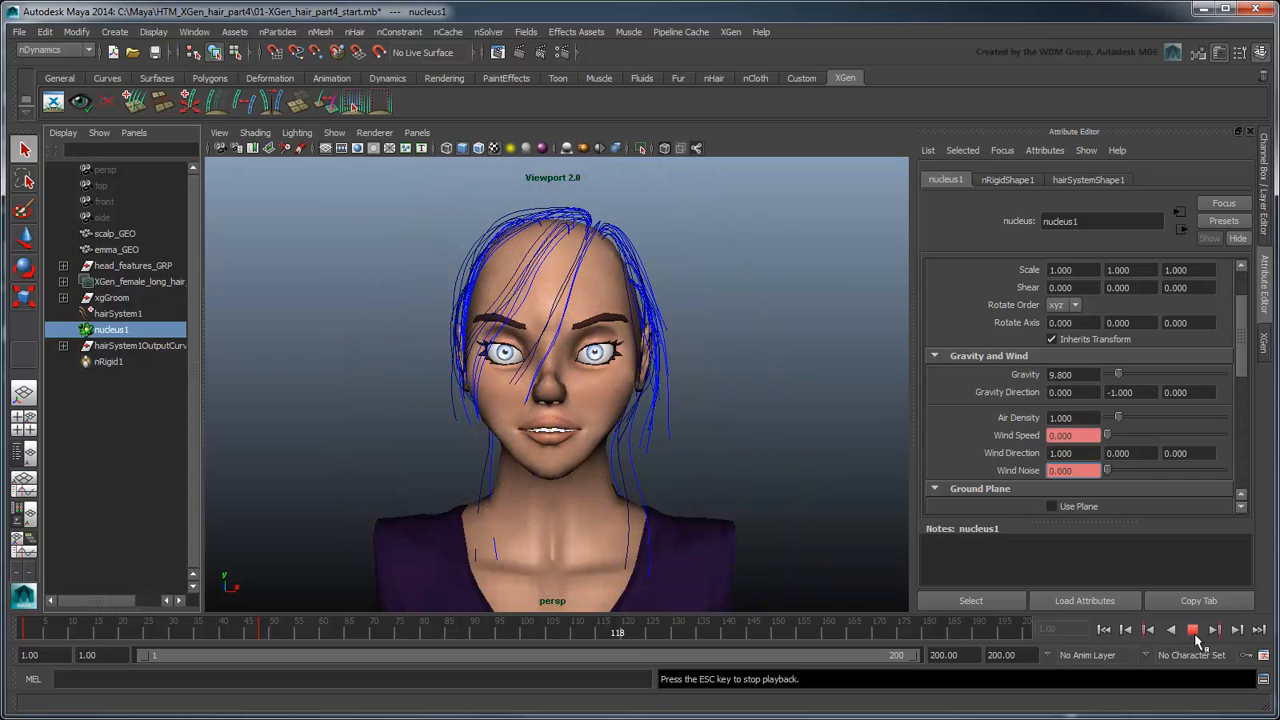
click(1194, 633)
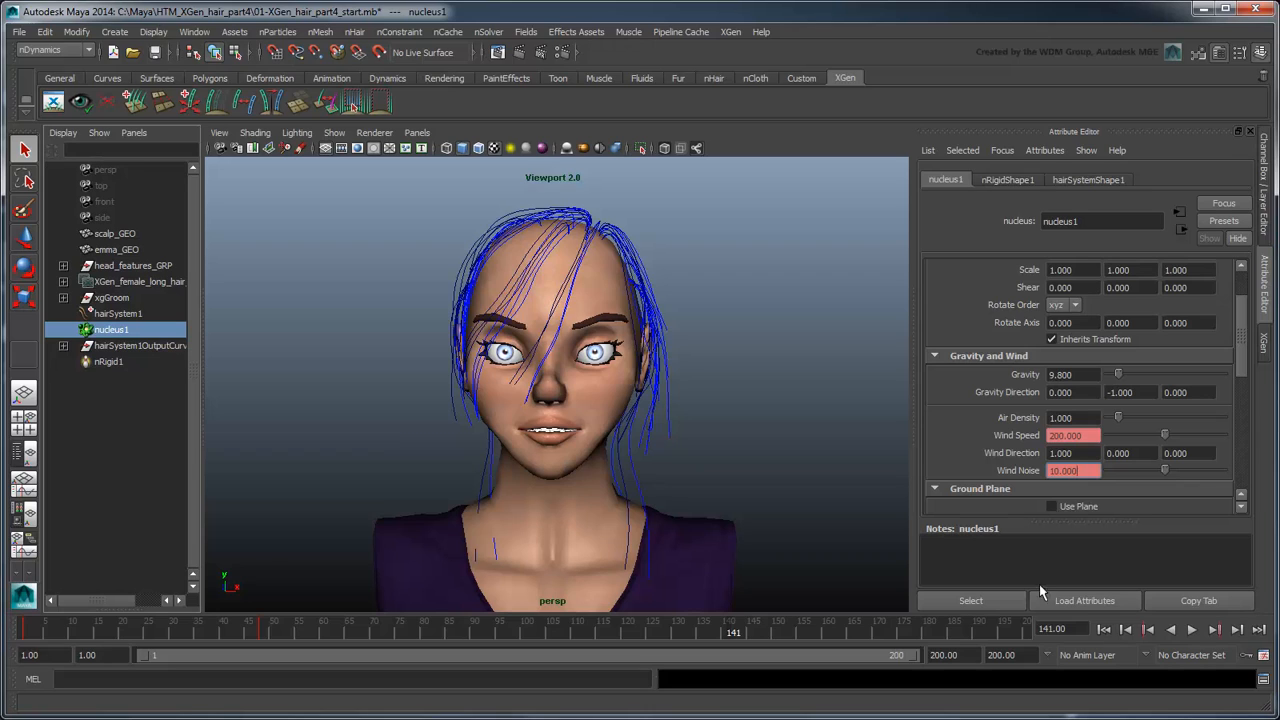
click(1104, 629)
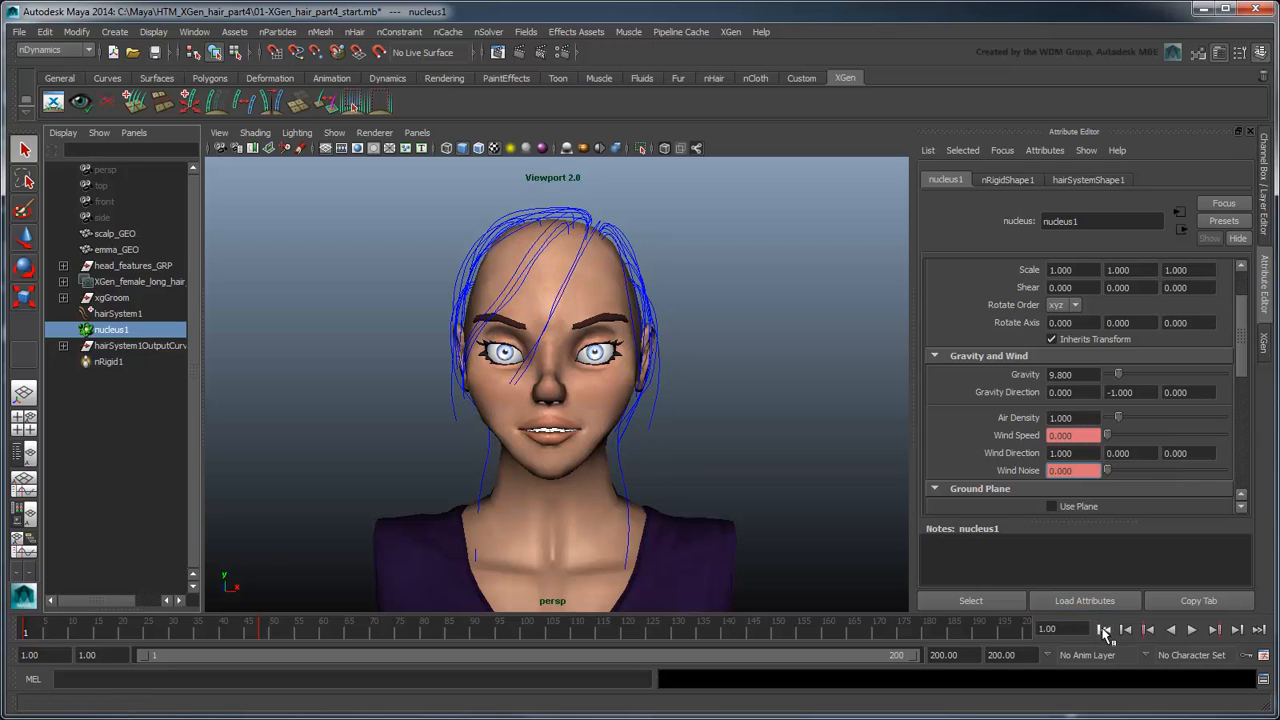
Step: Key hairSystemShape1's Start Curve Attract at 0.05 and its Damp at 0.5 on frame 1
click(120, 316)
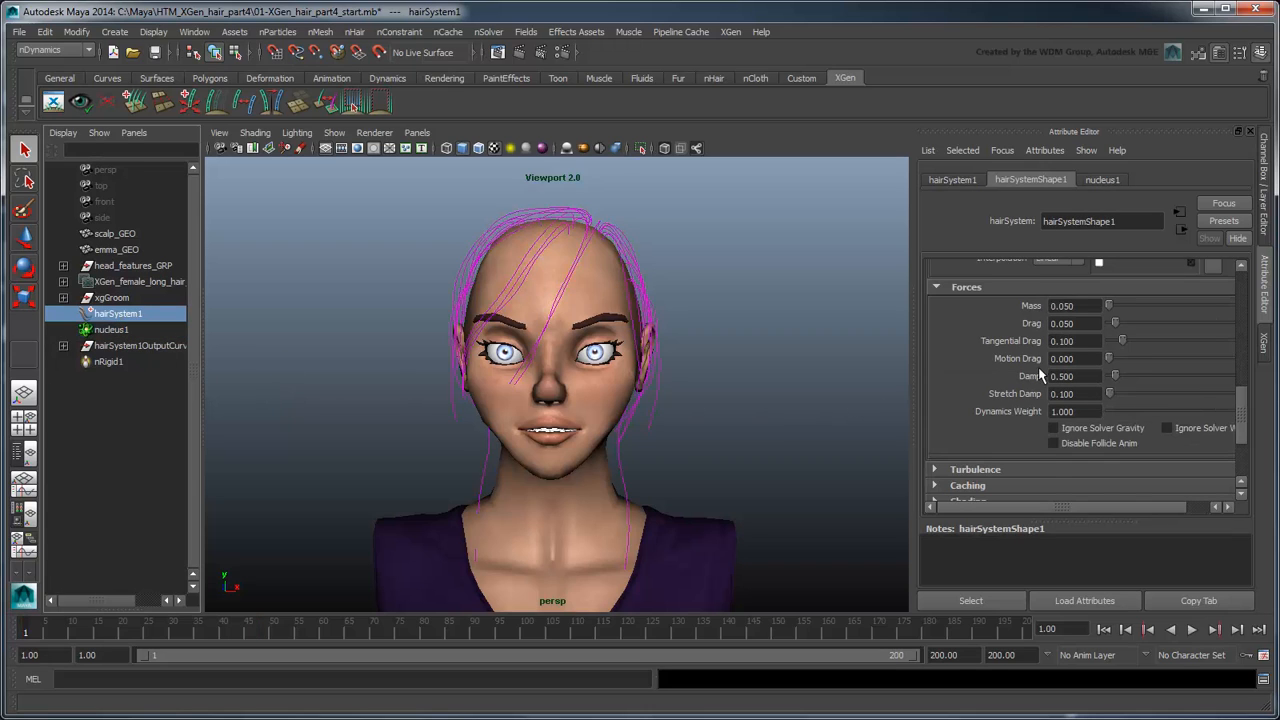
scroll(1040, 375, up, 5)
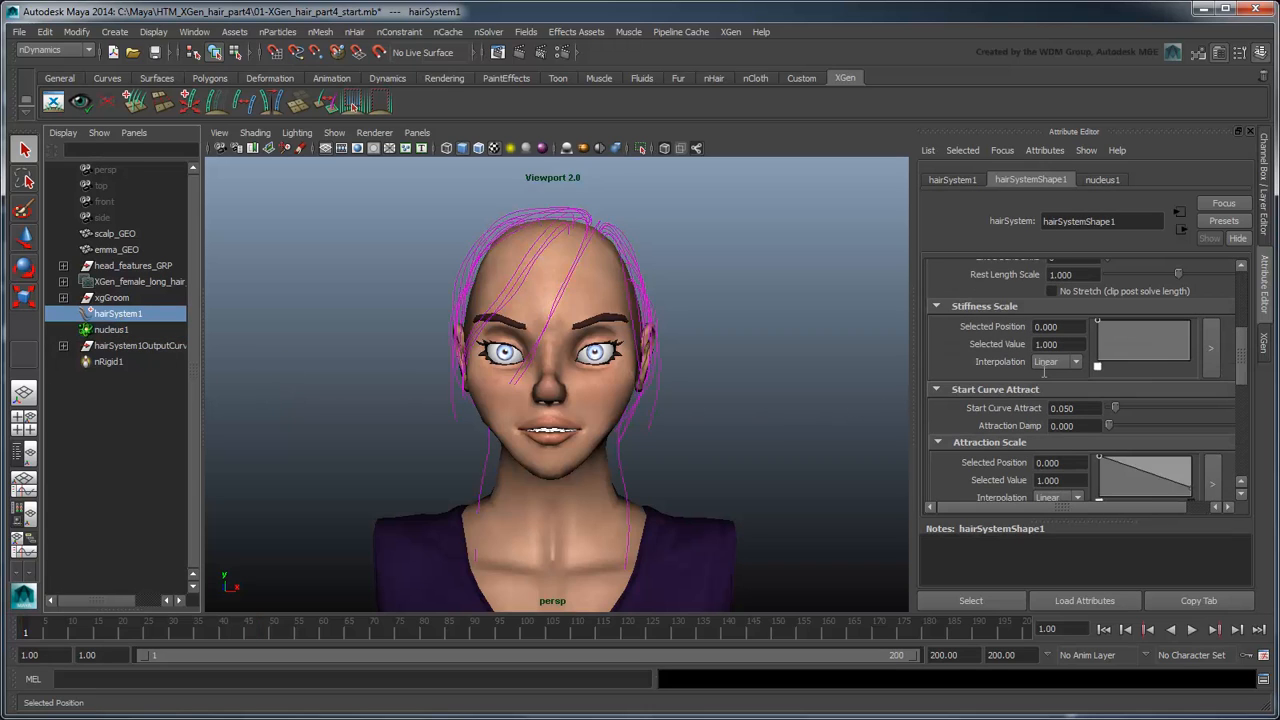
right_click(997, 409)
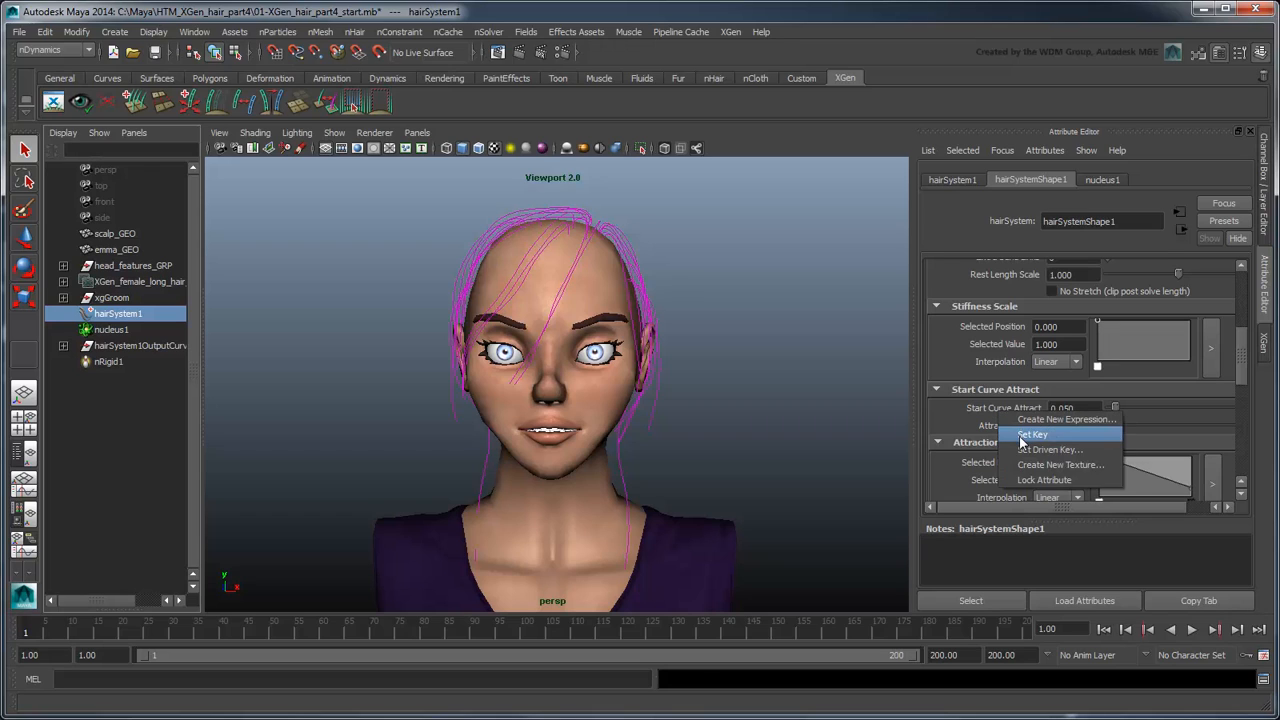
click(1025, 434)
scroll(1012, 426, down, 5)
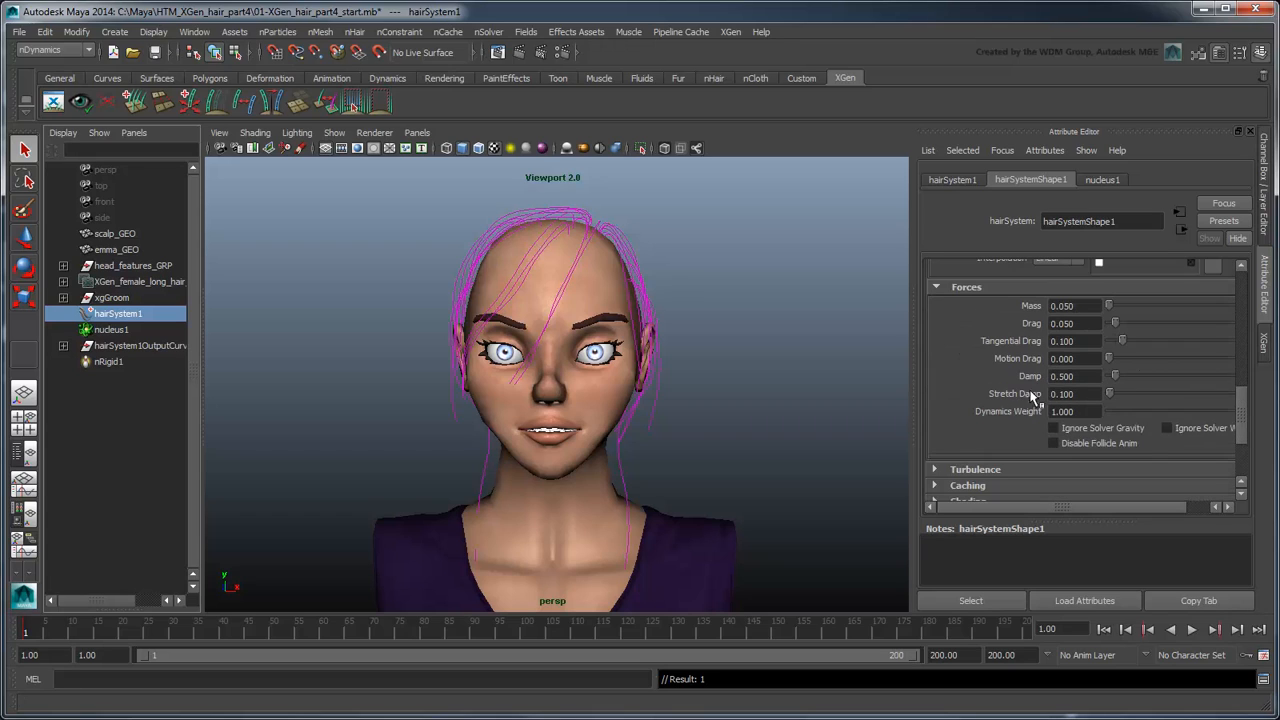
right_click(1030, 376)
click(1041, 394)
Step: Set hairSystemShape1's Damp to 0 at frame 48 and key it
click(263, 632)
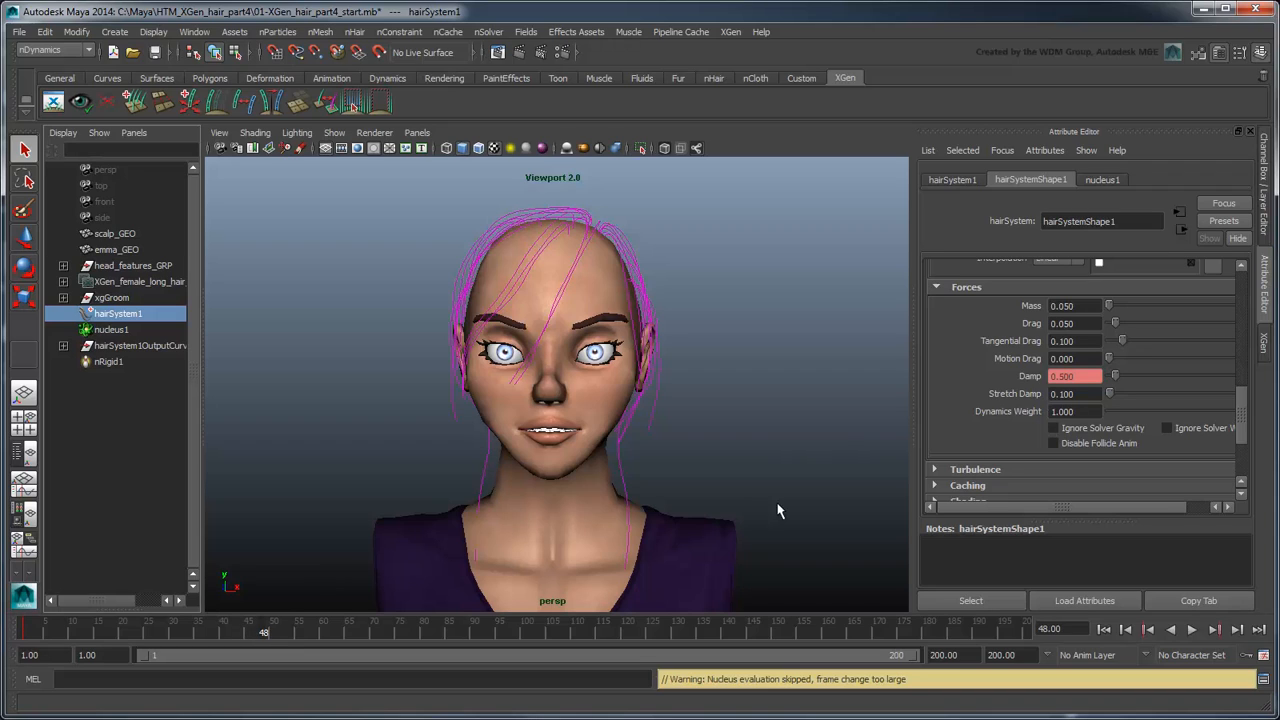
drag(1083, 377, 1025, 376)
text(0)
key(Return)
right_click(1025, 376)
click(1048, 400)
Step: Set hairSystemShape1's Start Curve Attract to 0 at frame 48 and key it
scroll(1053, 419, up, 4)
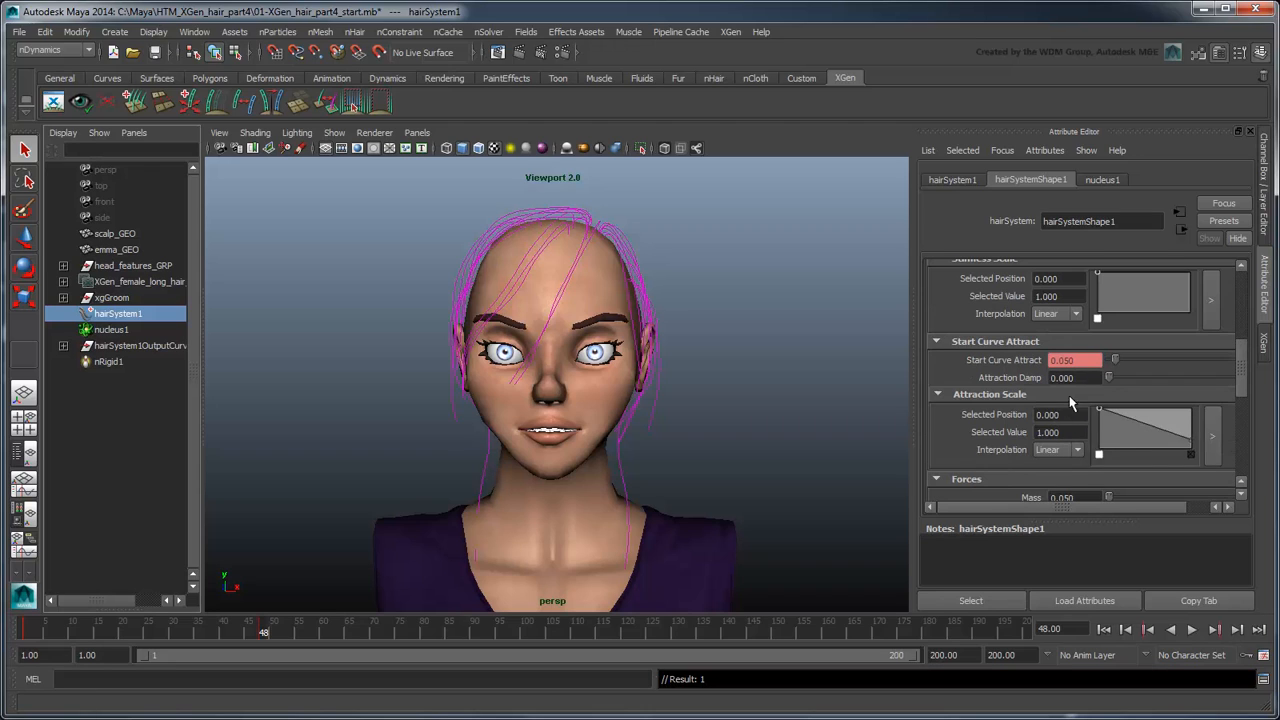
drag(1080, 361, 1027, 365)
text(0)
key(Return)
right_click(1024, 362)
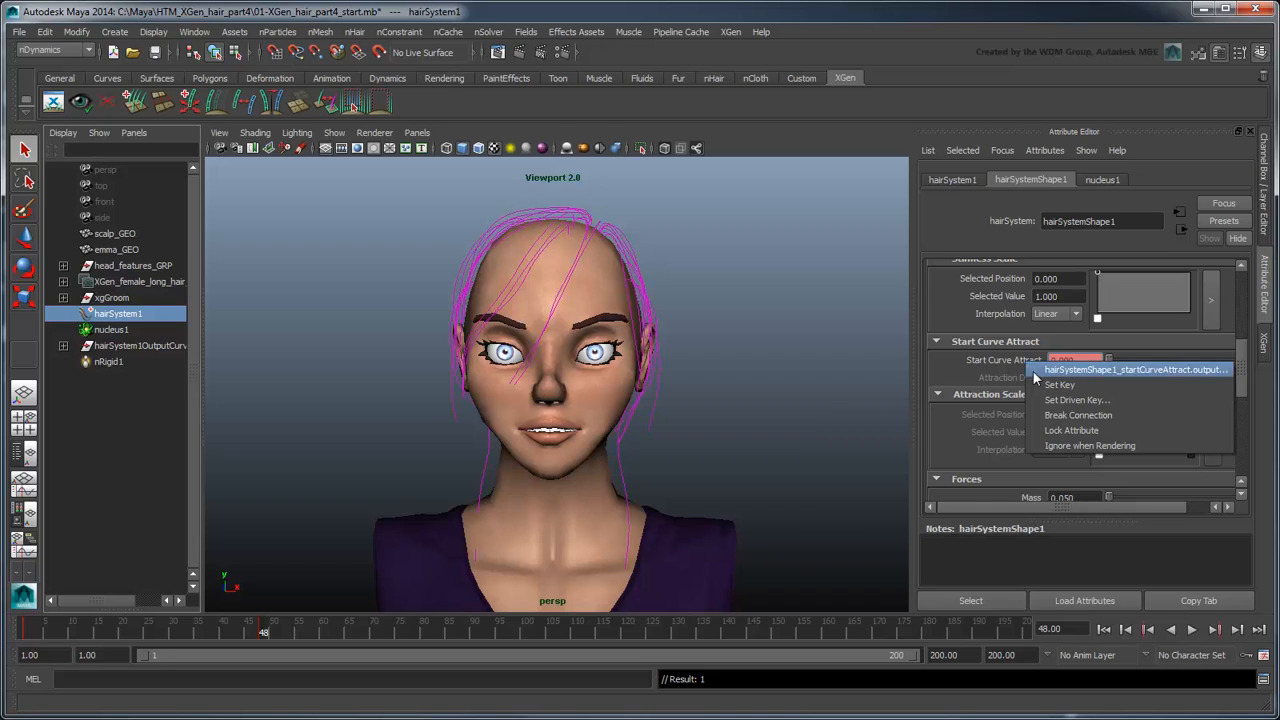
click(1040, 384)
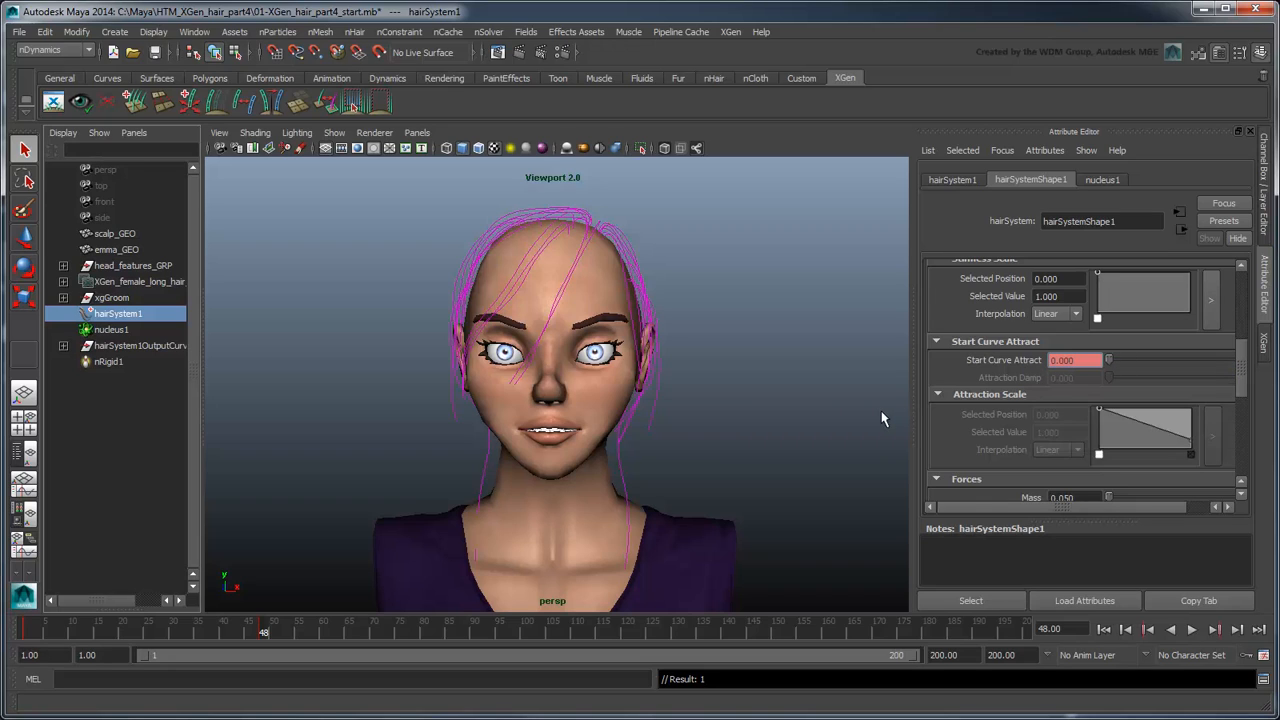
Step: Play the simulation from the first frame, stop it partway and update the XGen hair preview on that frame
click(1104, 629)
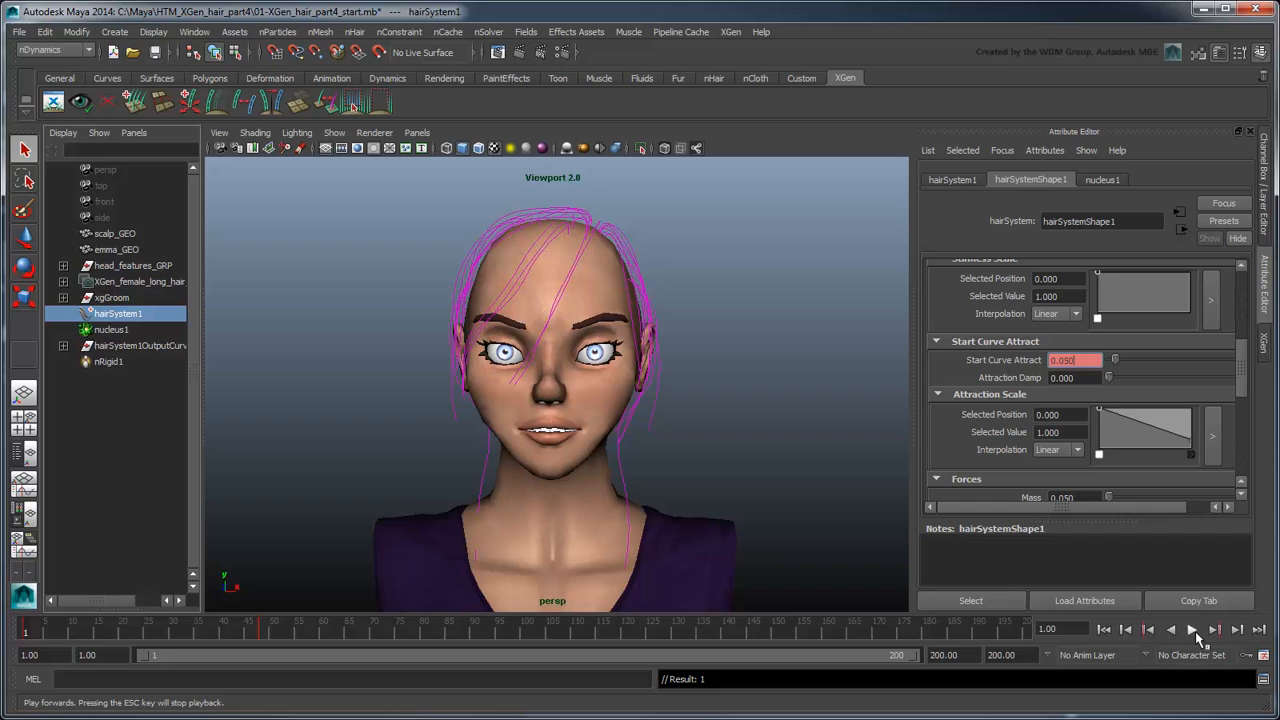
click(1193, 630)
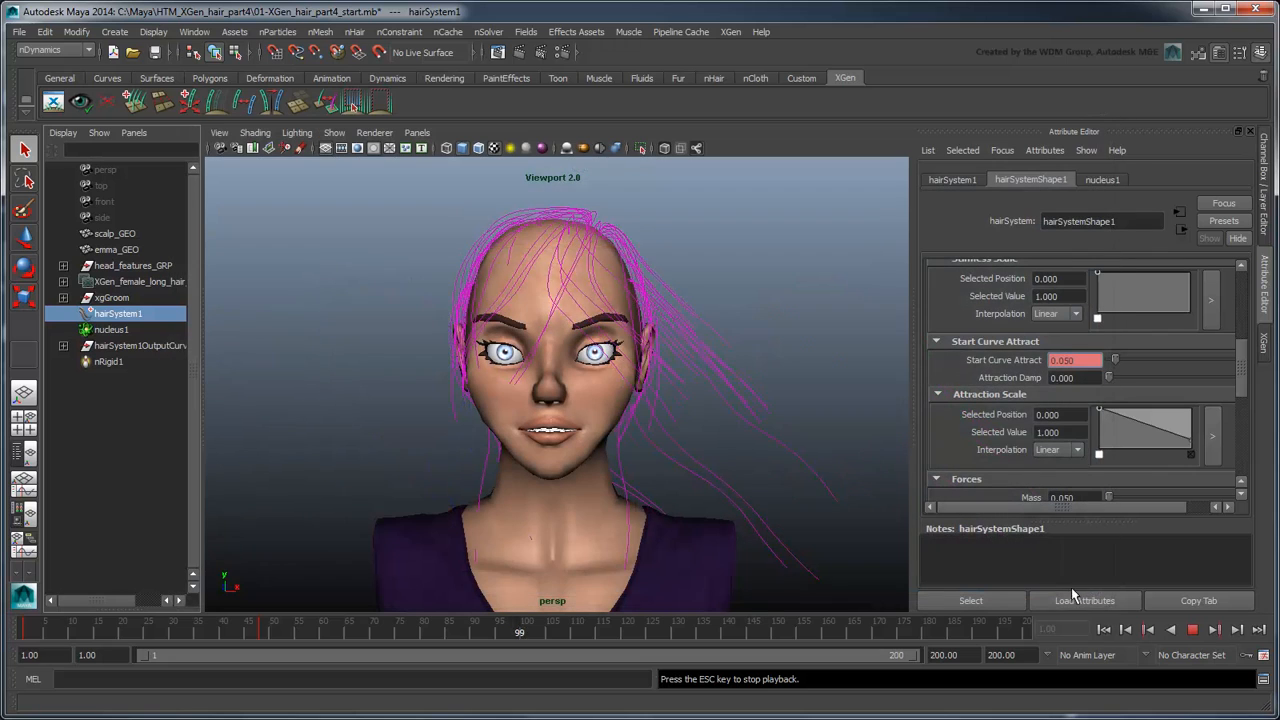
click(1193, 630)
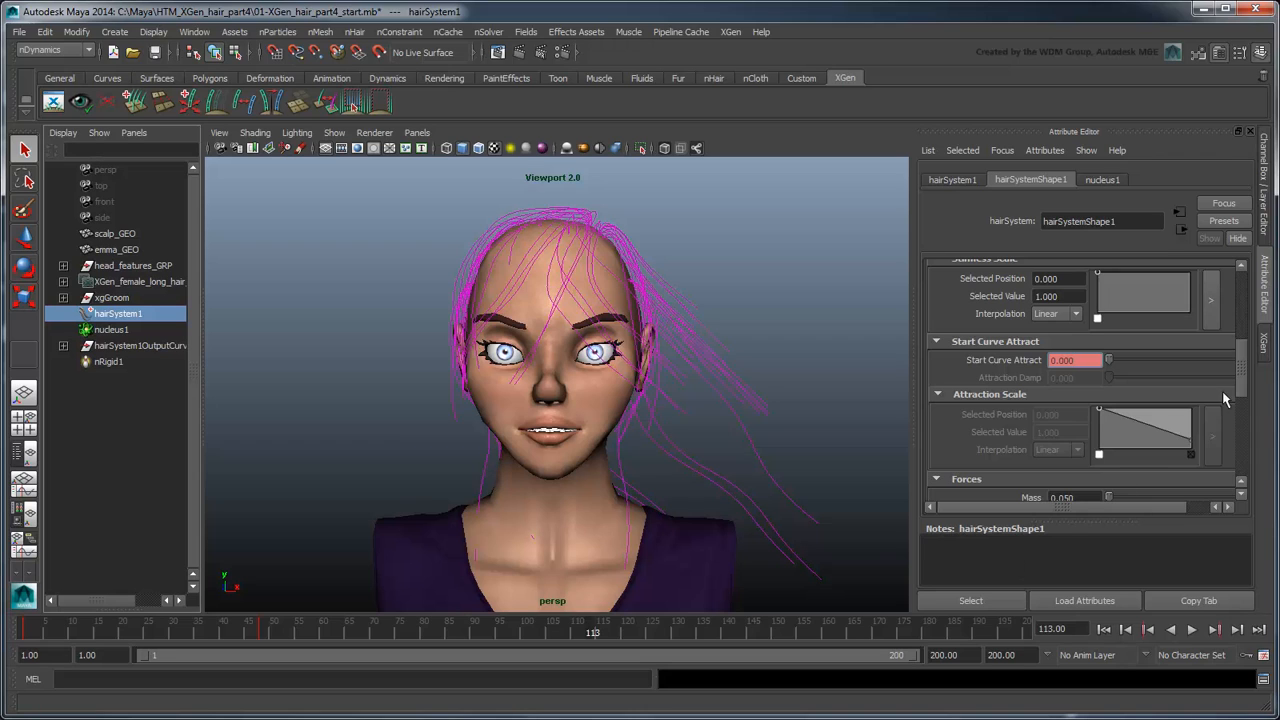
click(1262, 346)
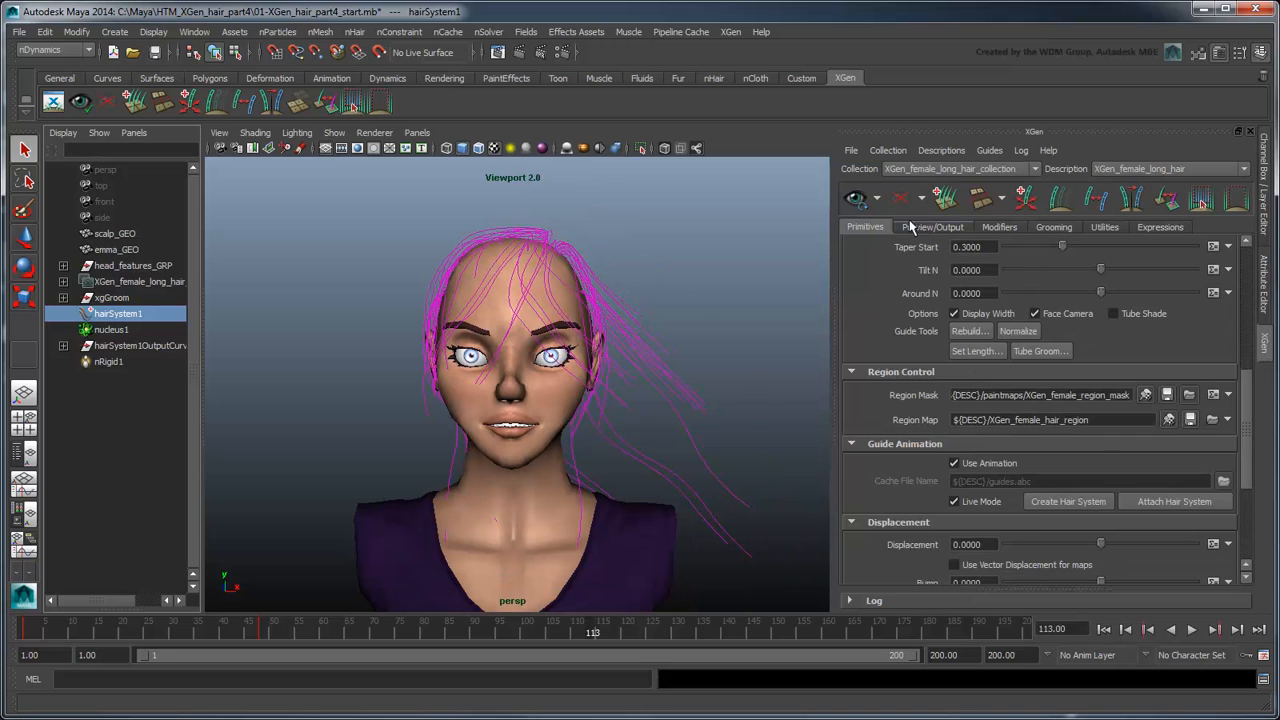
click(855, 197)
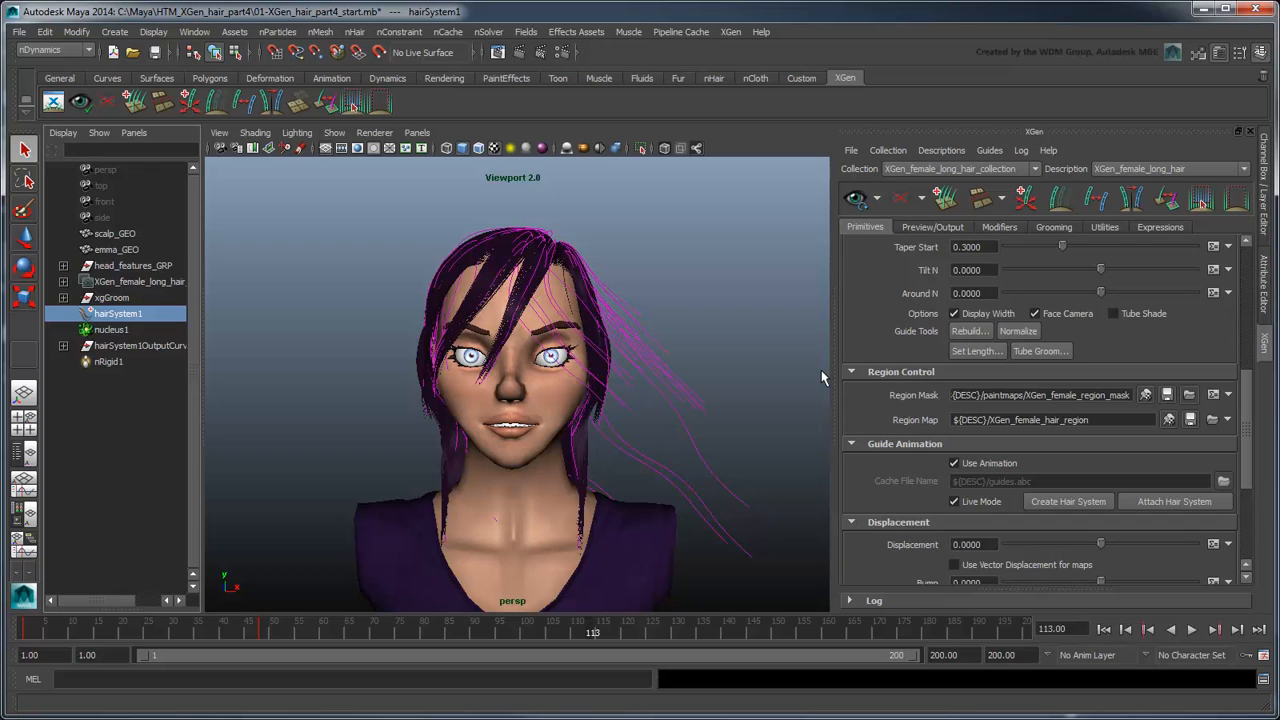
Step: Attach the hair system's output curves, curve1 to curve49, to the XGen guide animation and refresh the preview in a single perspective view
click(63, 345)
click(150, 361)
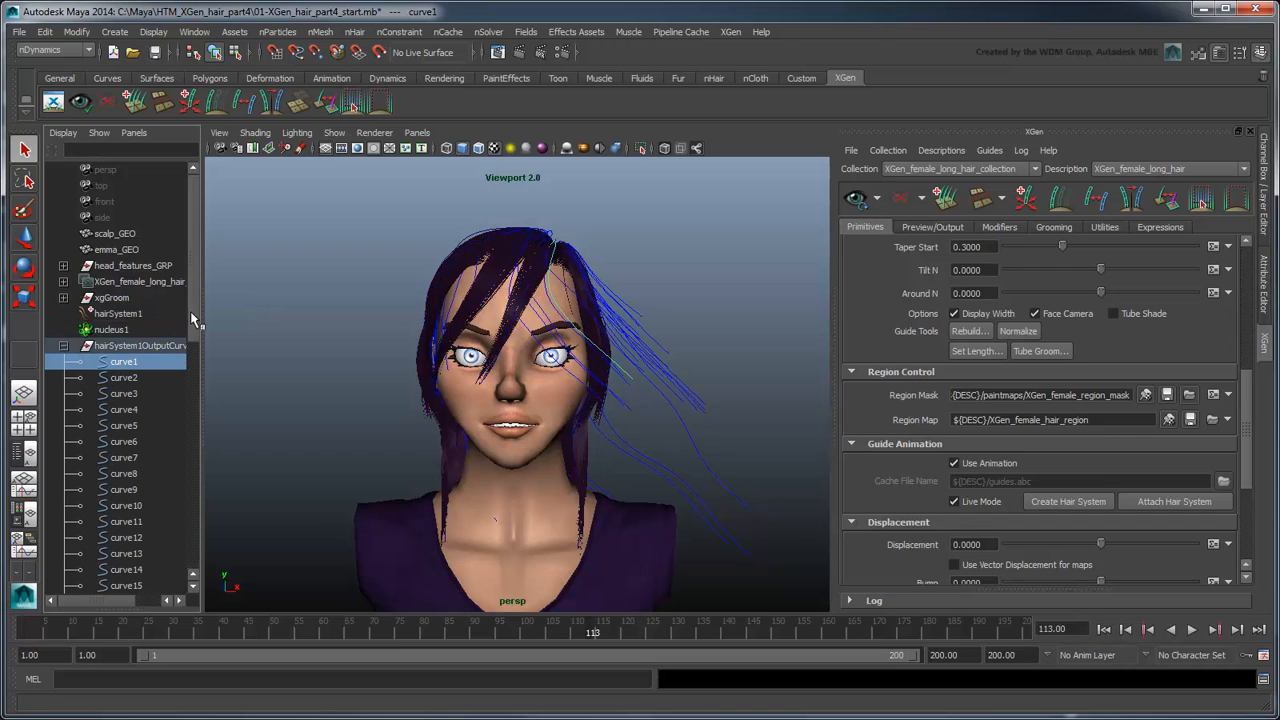
drag(191, 311, 186, 587)
shift+click(133, 553)
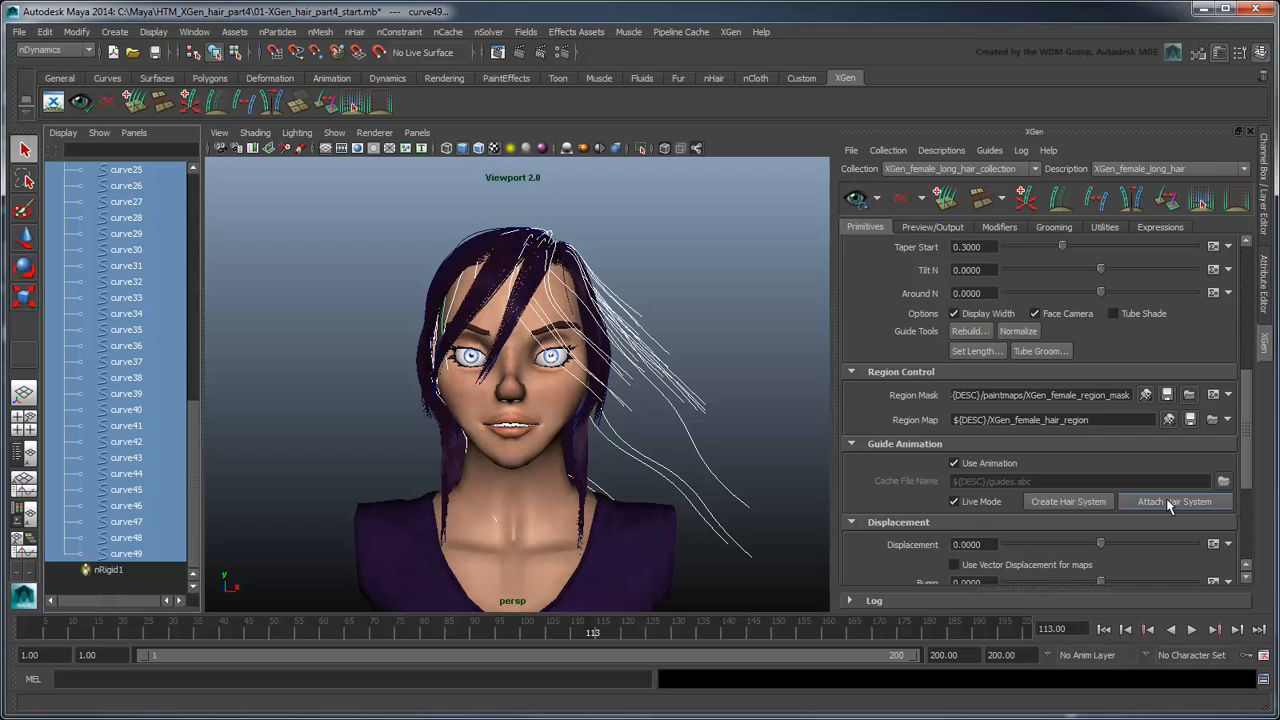
click(857, 199)
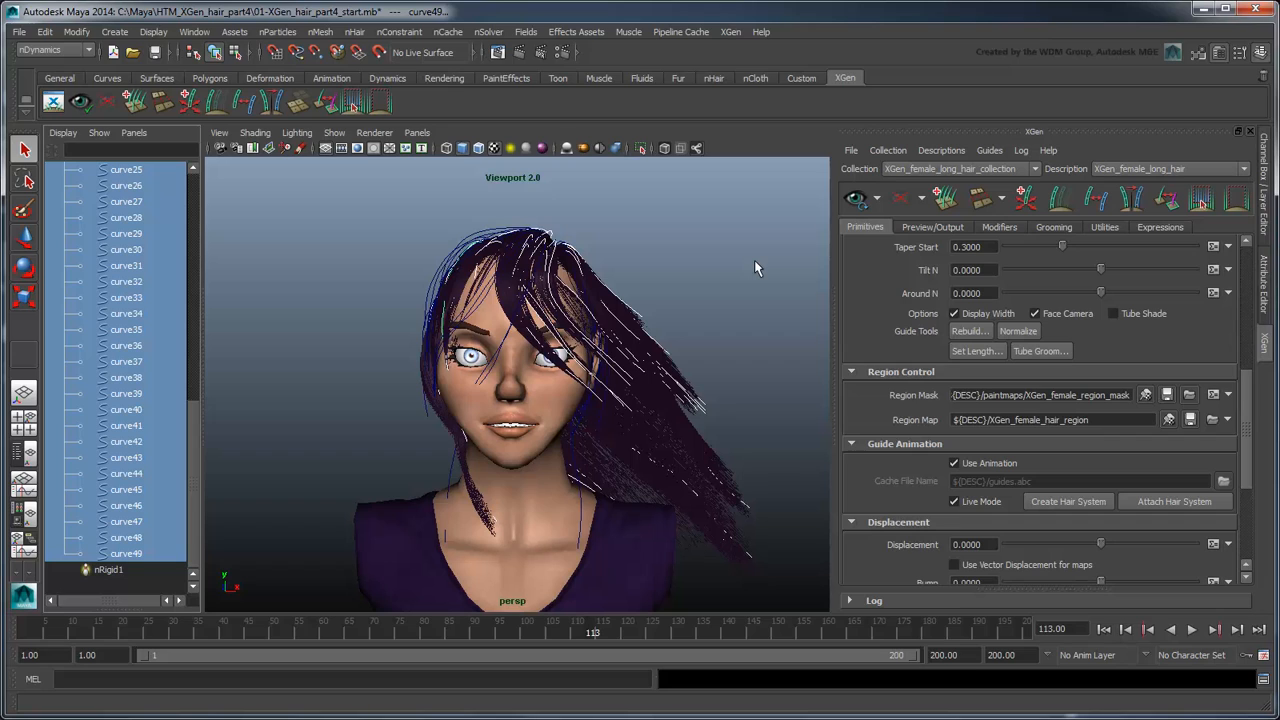
click(33, 397)
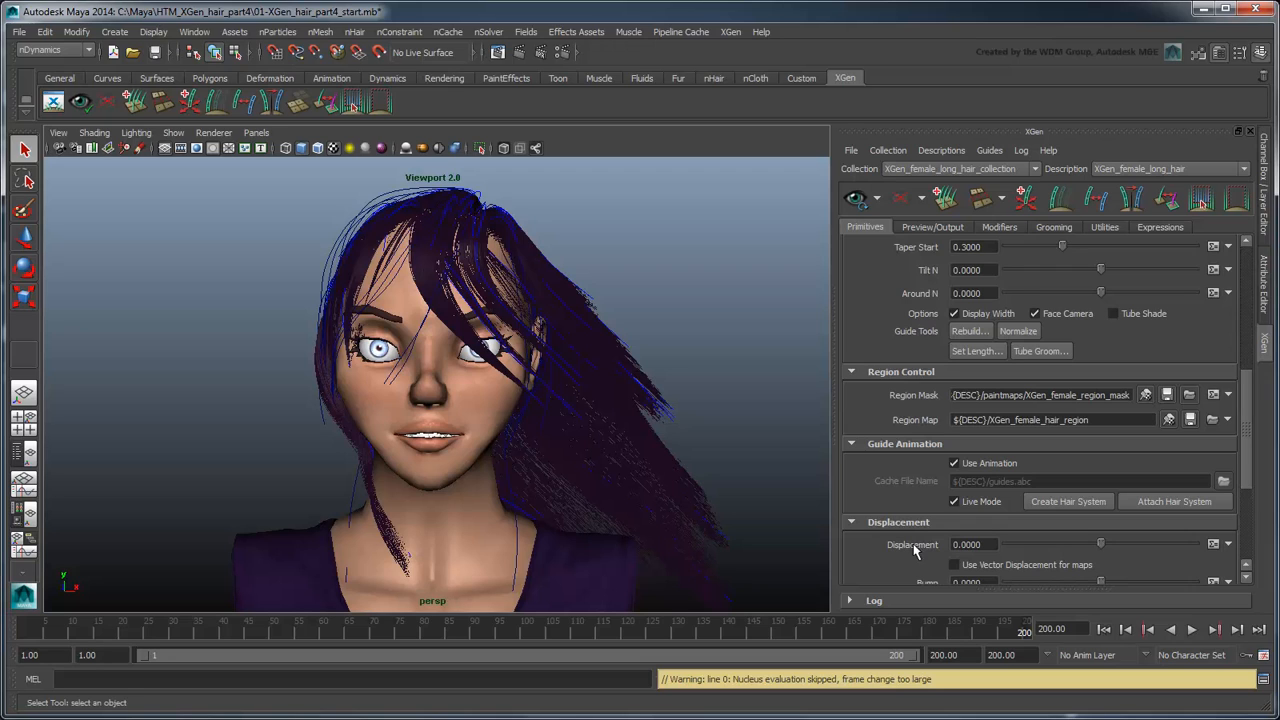
Step: Bring back the Outliner beside the perspective view and select all output curves from curve49 up to curve1
click(25, 453)
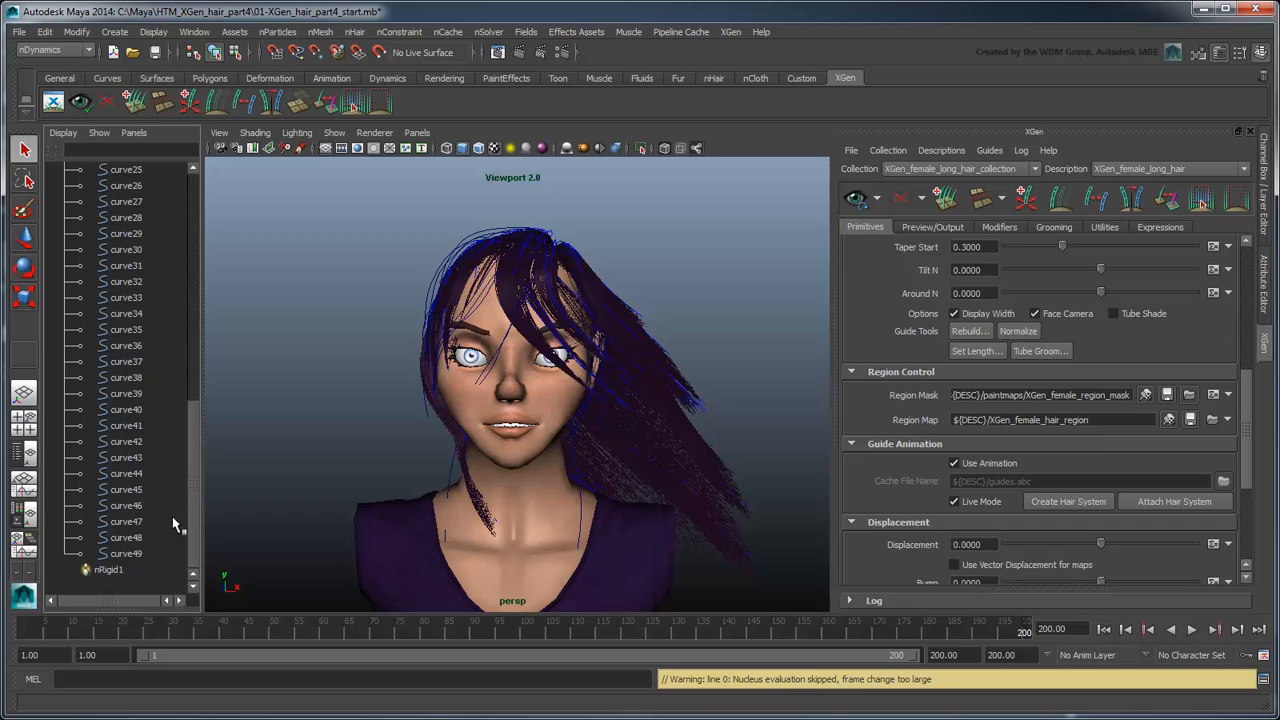
click(125, 553)
scroll(175, 500, up, 3)
drag(207, 448, 207, 331)
shift+click(120, 266)
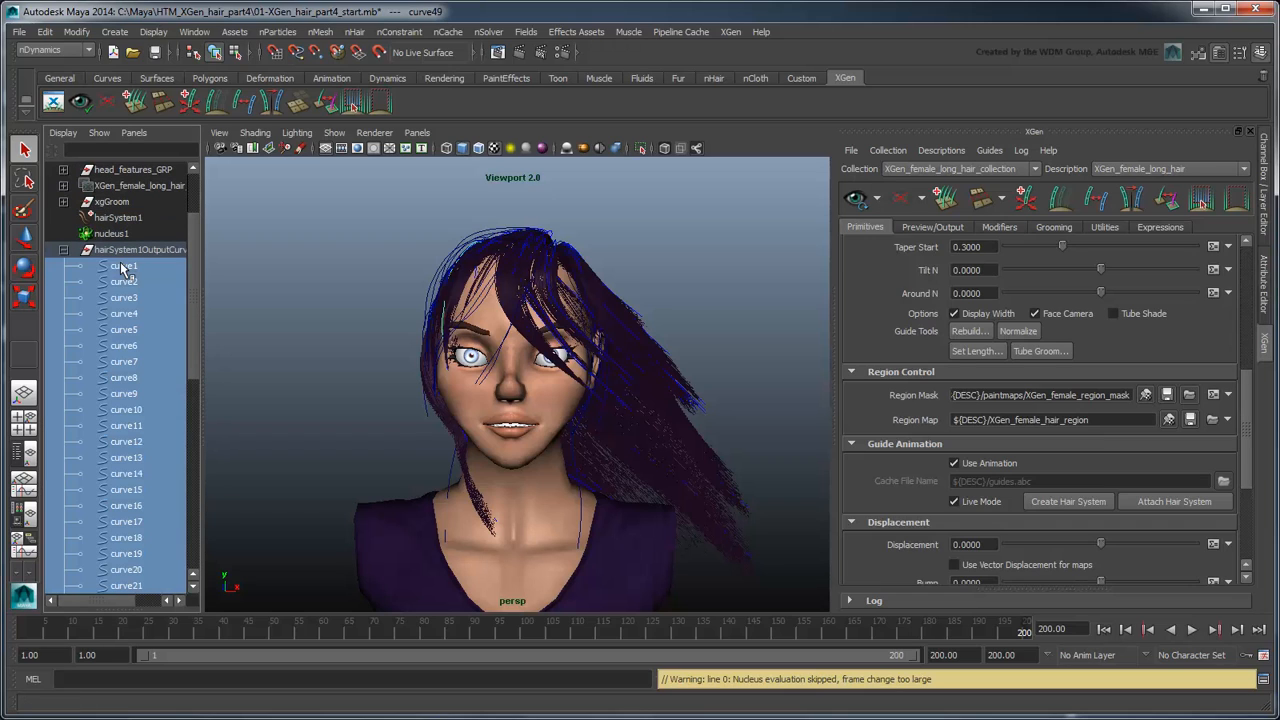
Step: Export the selected curves to an Alembic cache named wind_blow_cache in cache\alembic, using the Time Slider range
click(668, 33)
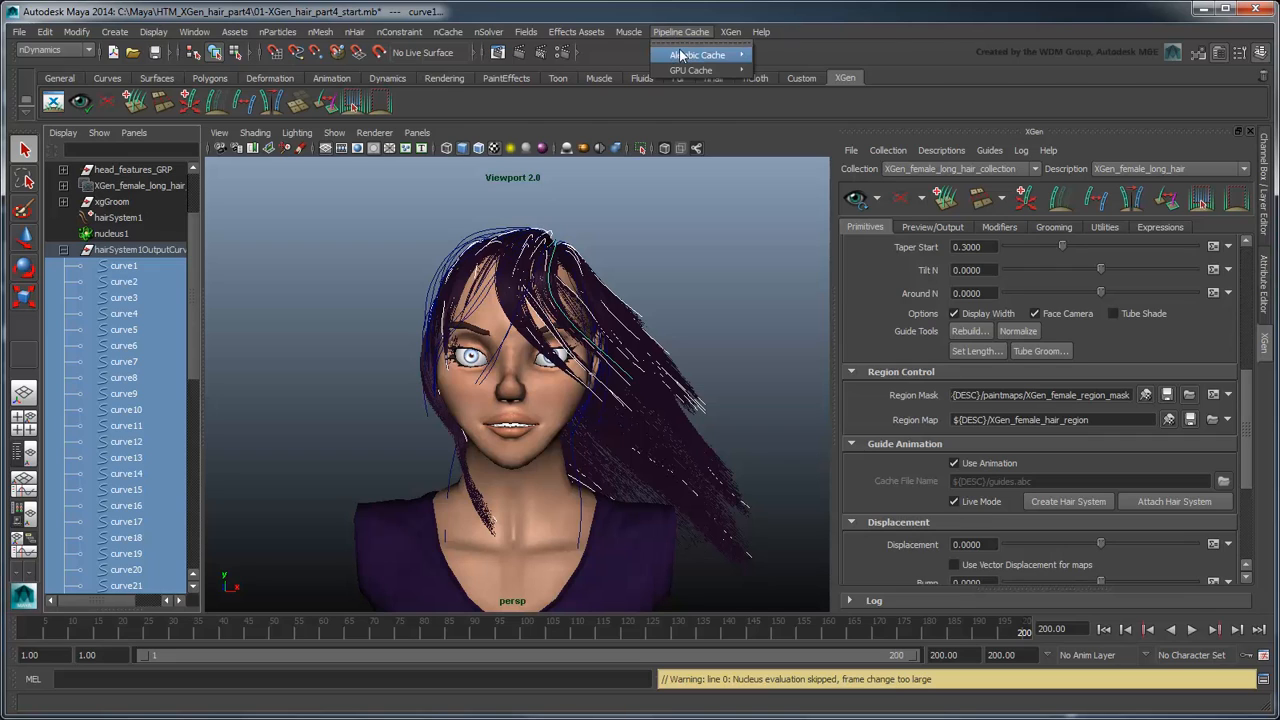
mouse_move(697, 55)
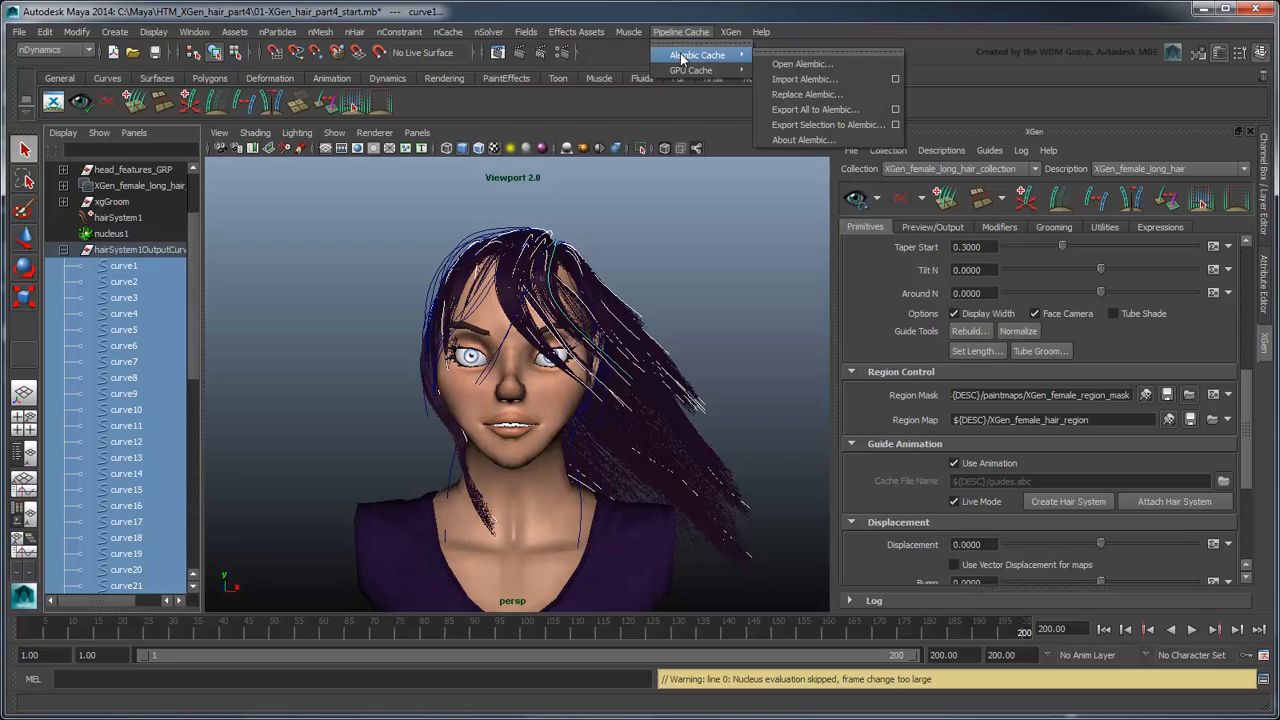
click(846, 125)
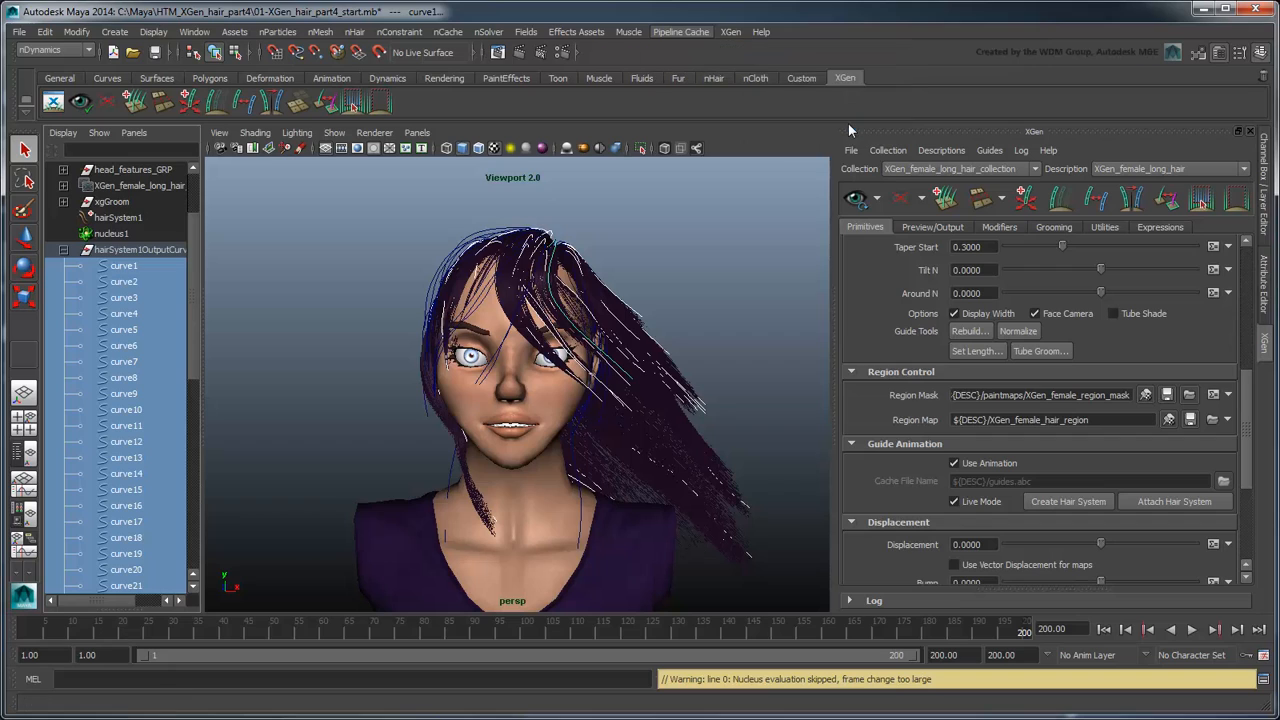
text(wind_blow_cache)
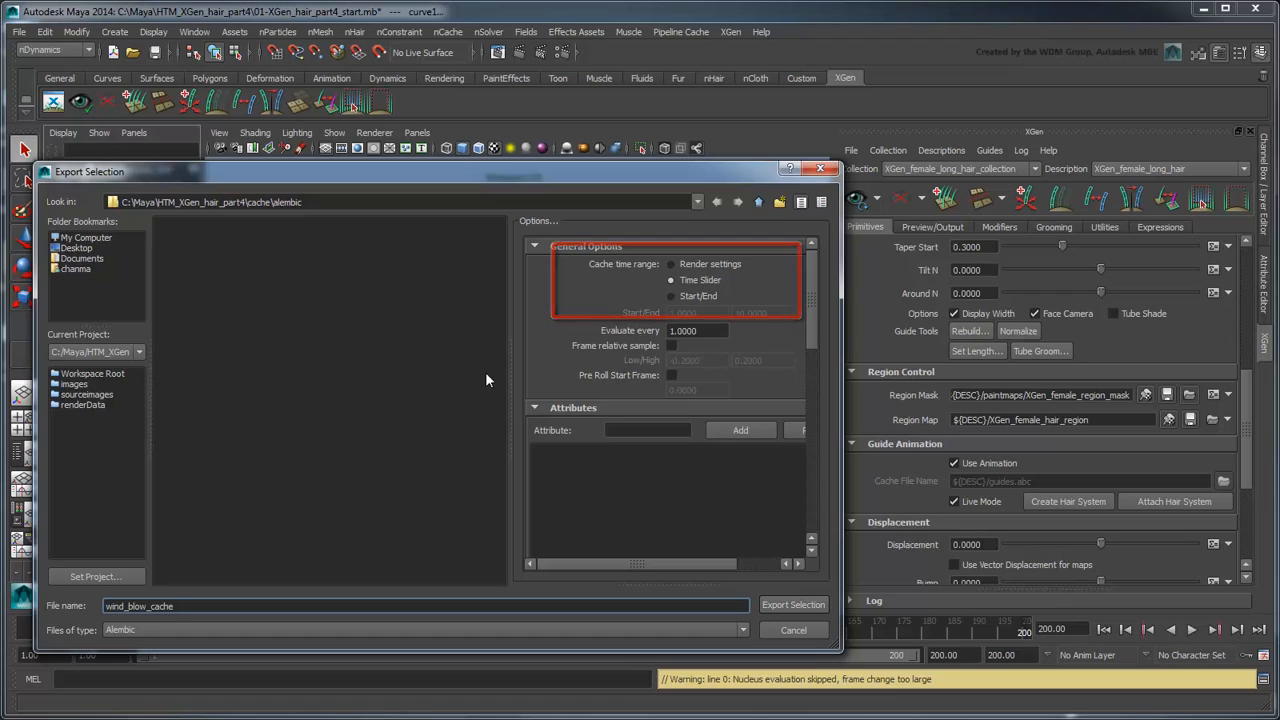
click(774, 605)
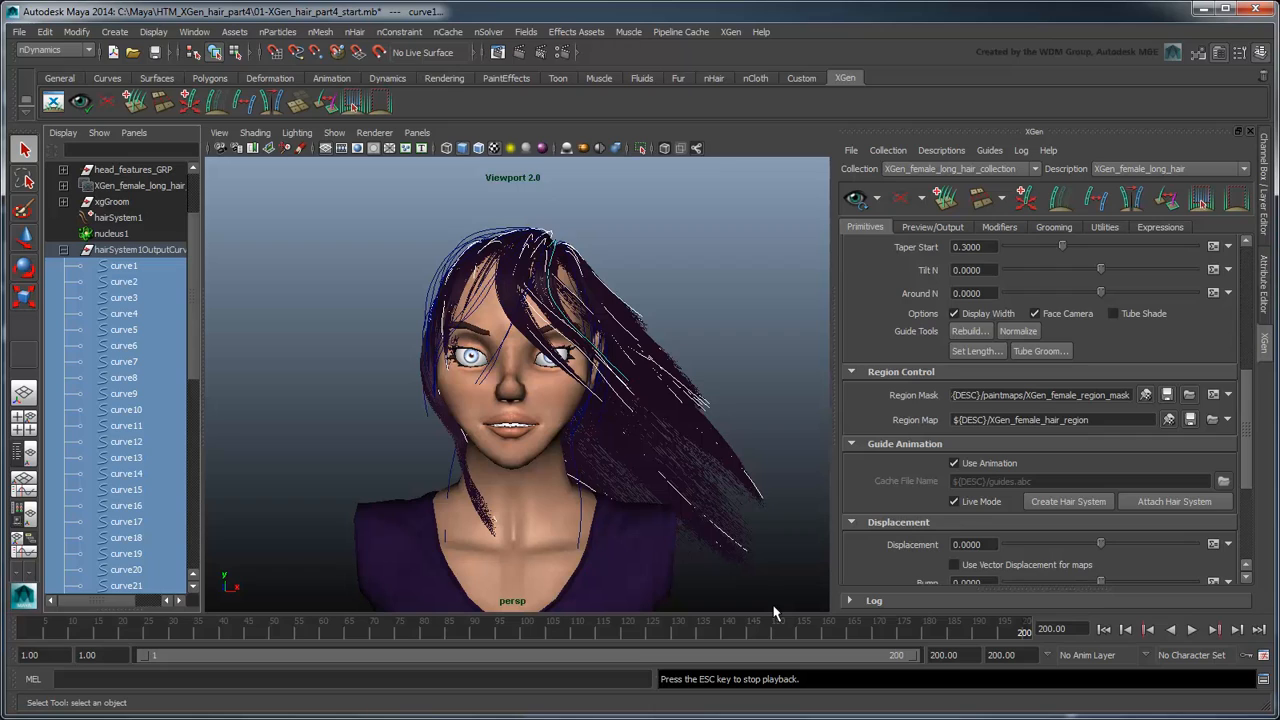
Step: Turn off Live Mode for the guide animation and load wind_blow_cache.abc from the cache\alembic folder as its cache file
click(986, 502)
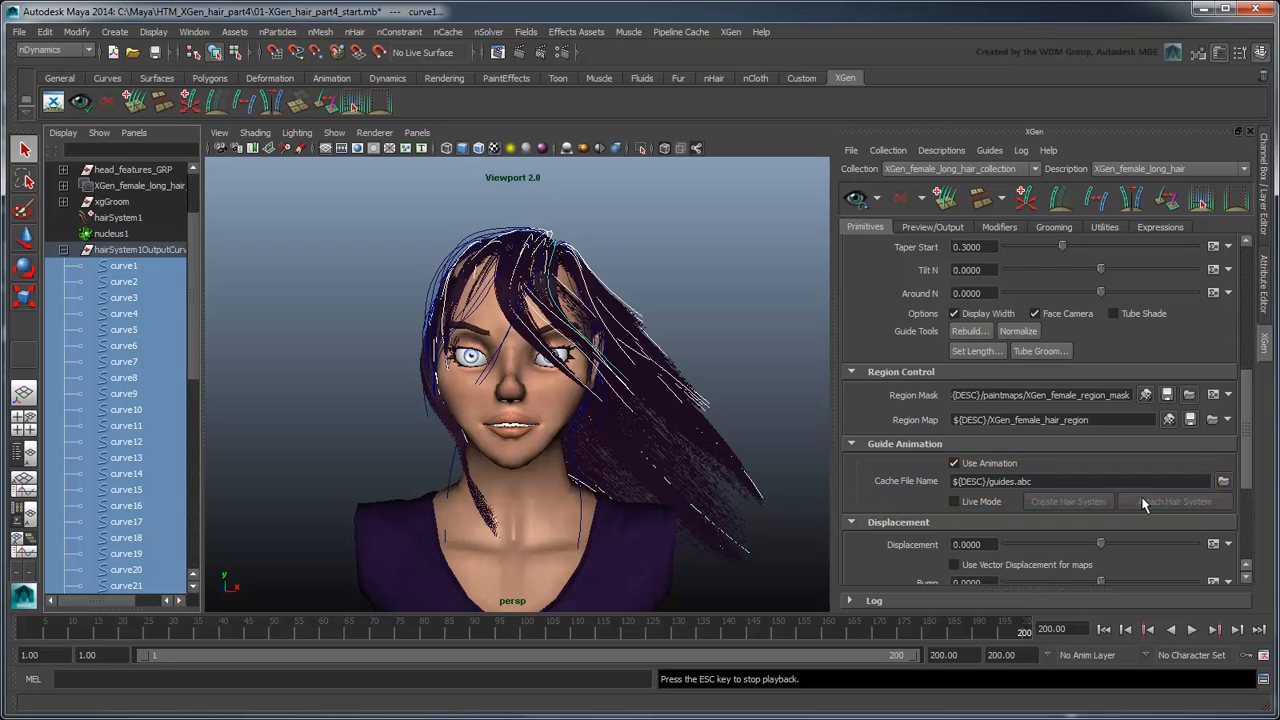
click(1226, 482)
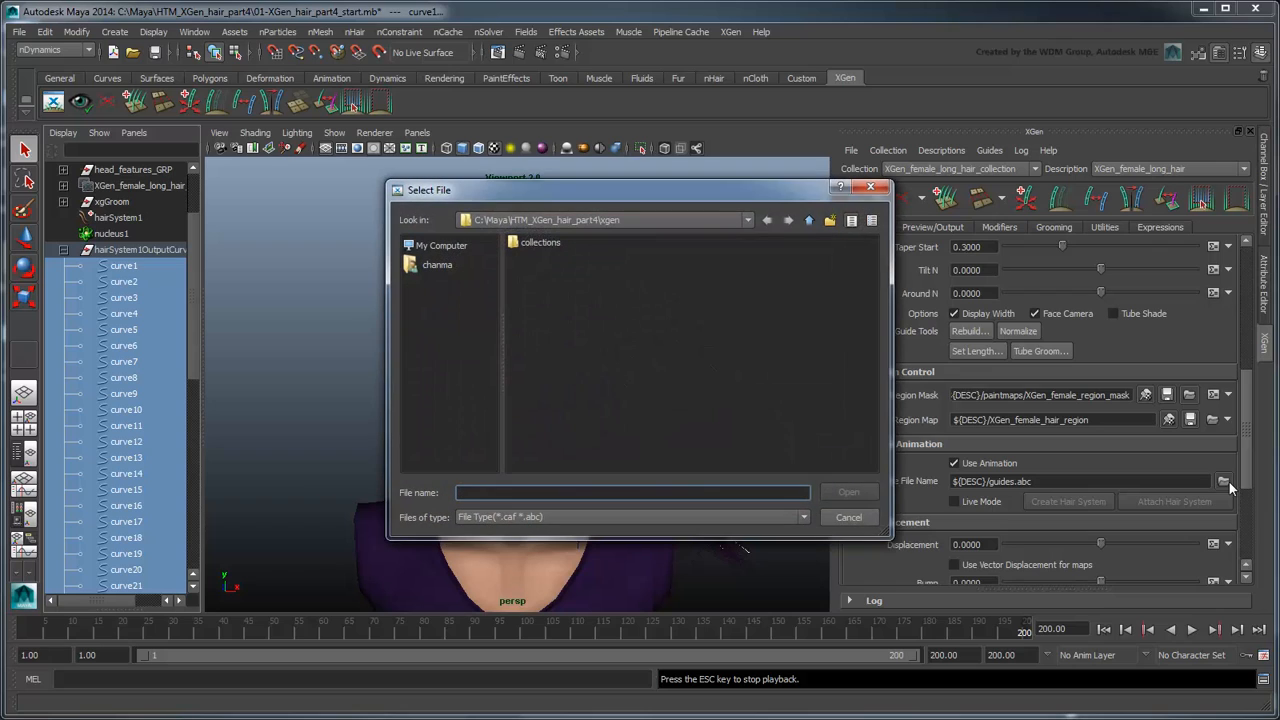
click(808, 220)
double_click(540, 258)
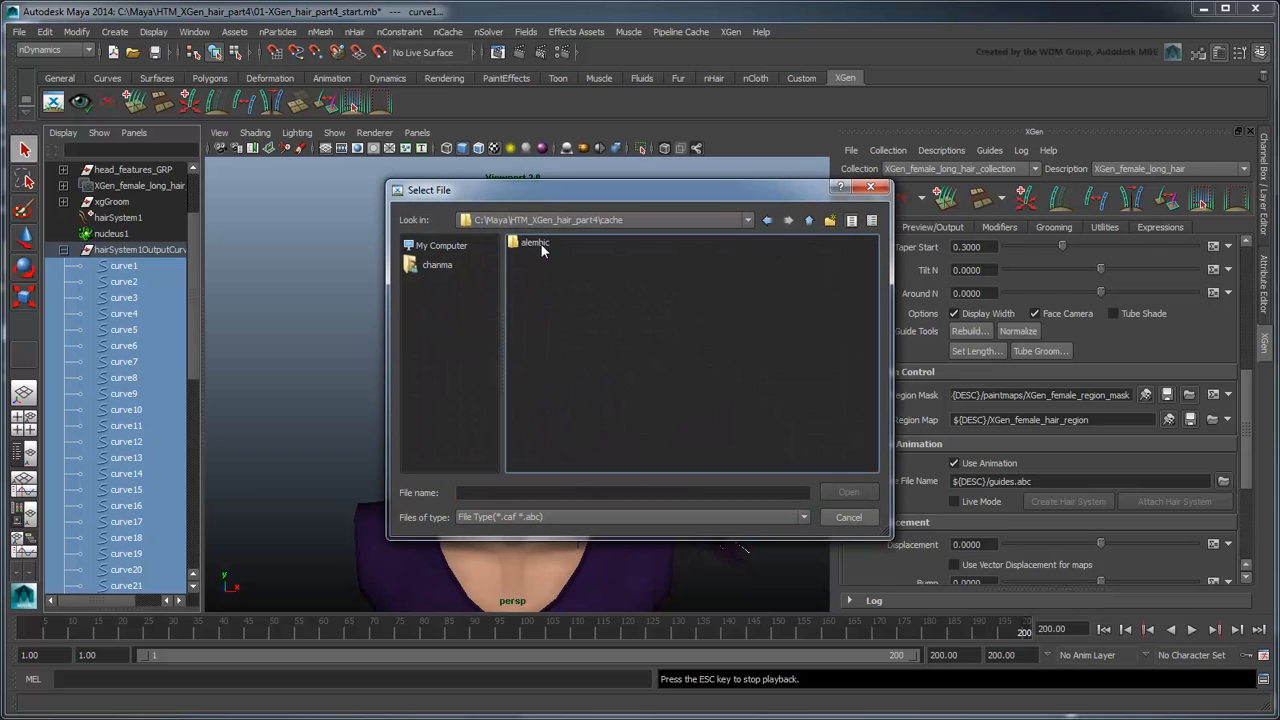
double_click(536, 243)
click(560, 243)
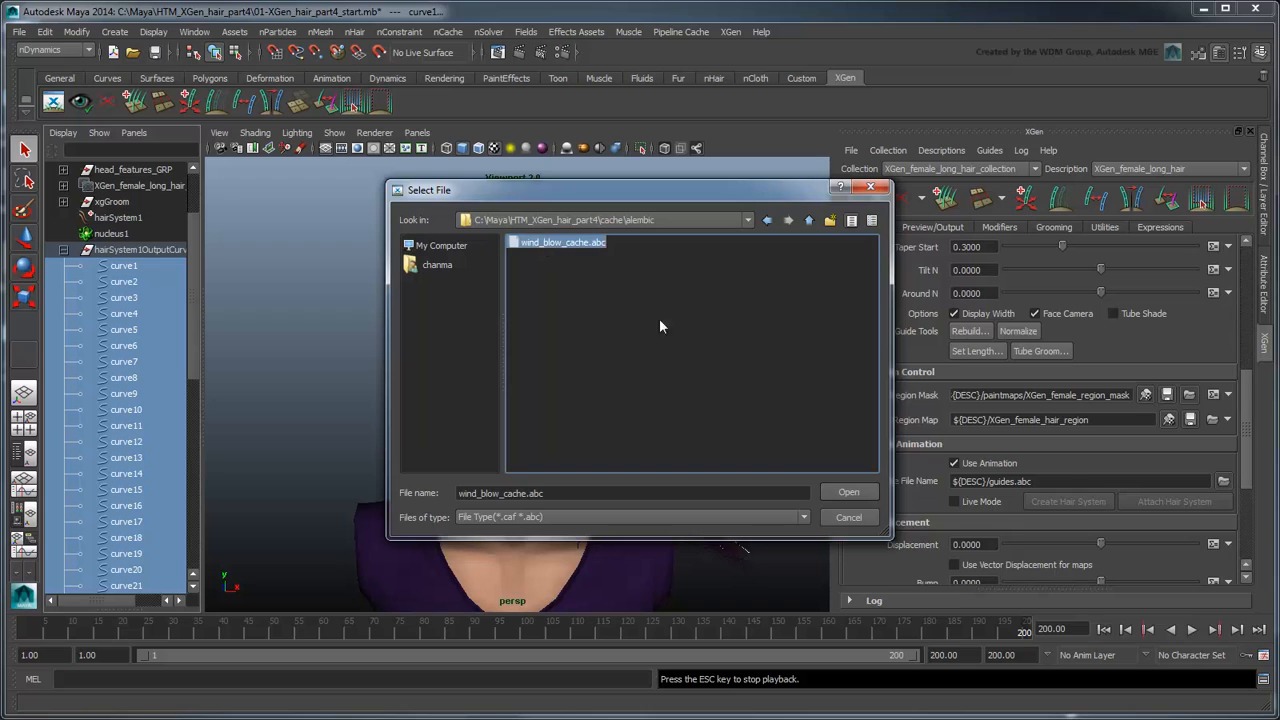
click(846, 493)
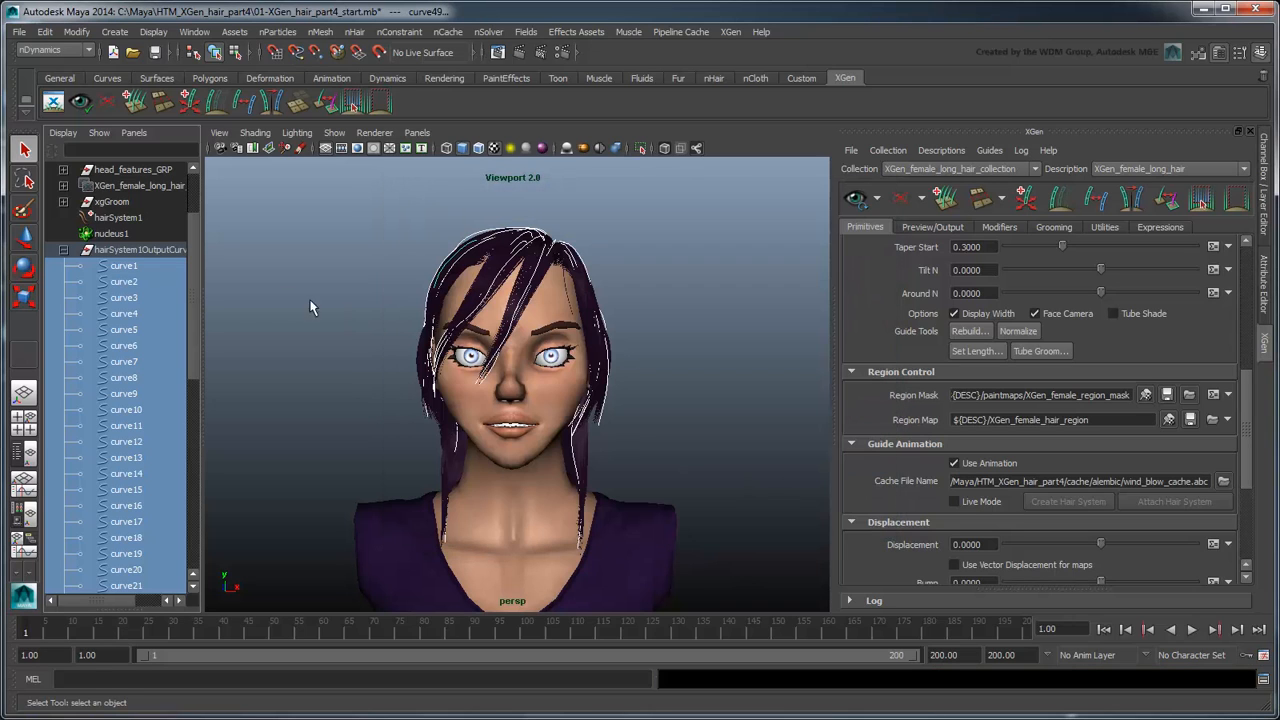
Step: Disable the nucleus1 solver
click(130, 234)
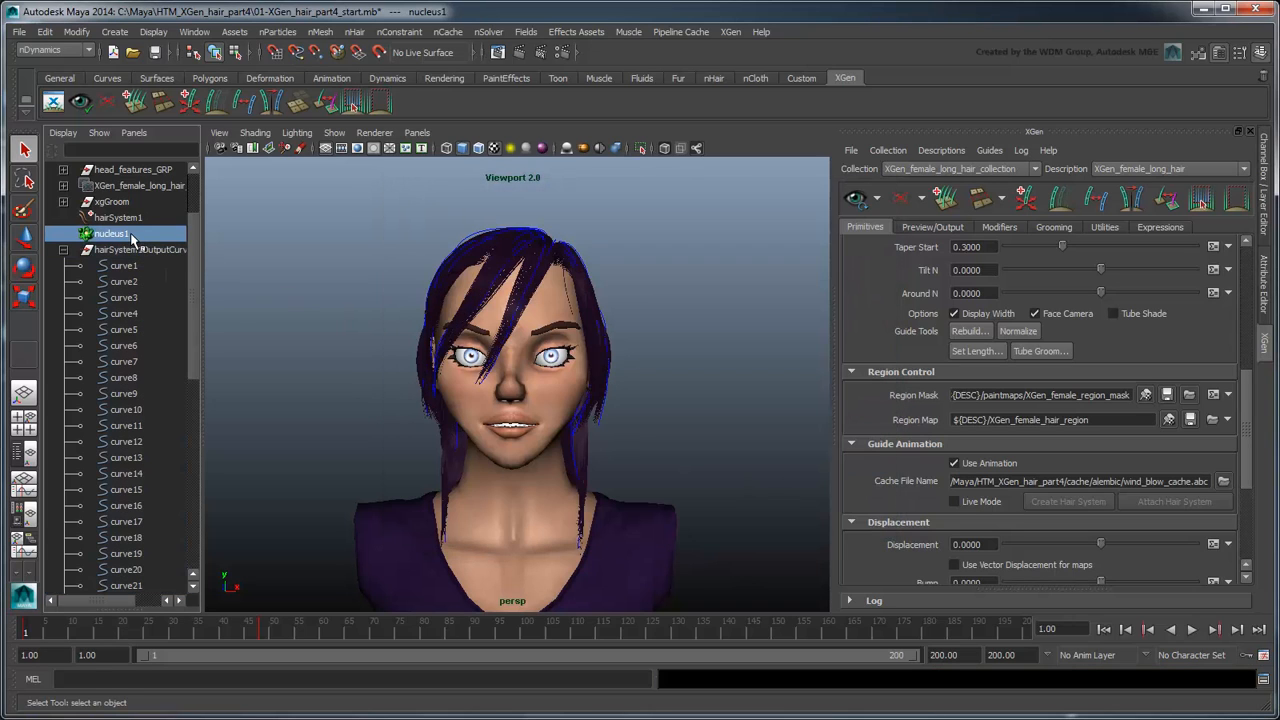
click(1262, 282)
click(1072, 267)
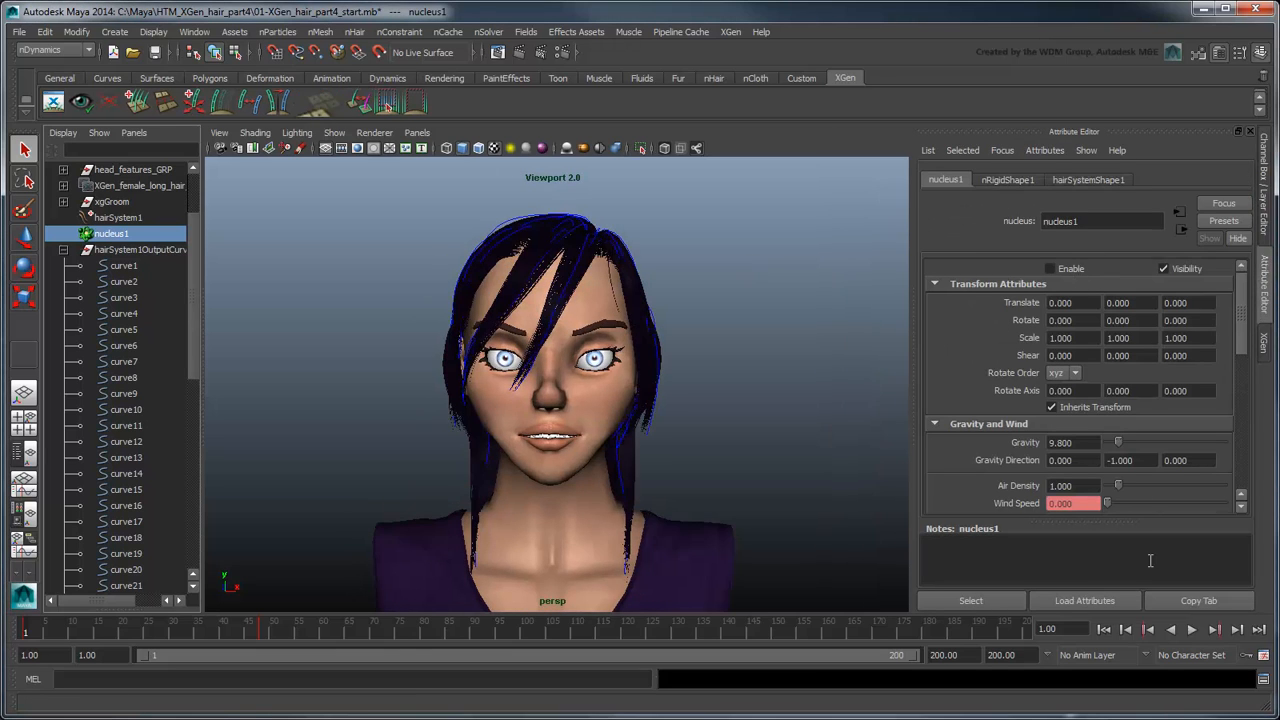
Step: Play back the cached hair animation, jump to frames 30 and 200, and inspect the windblown hair from above and the side
click(1191, 629)
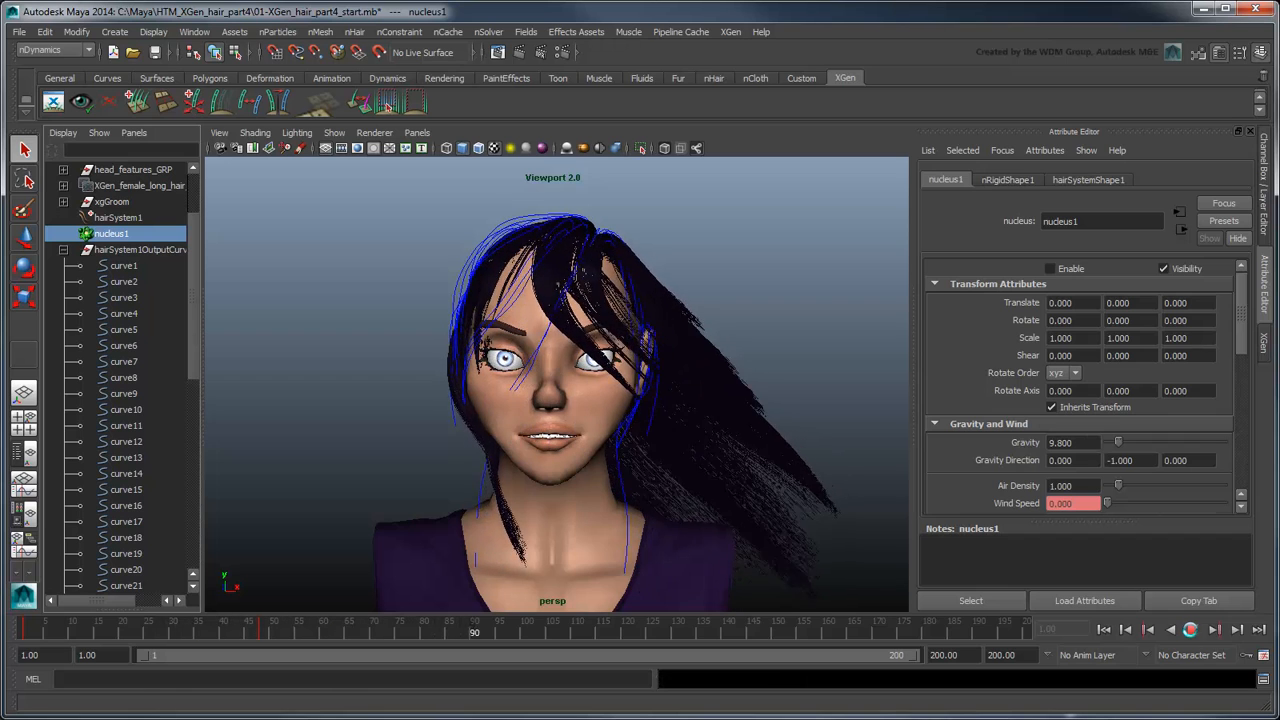
click(1195, 632)
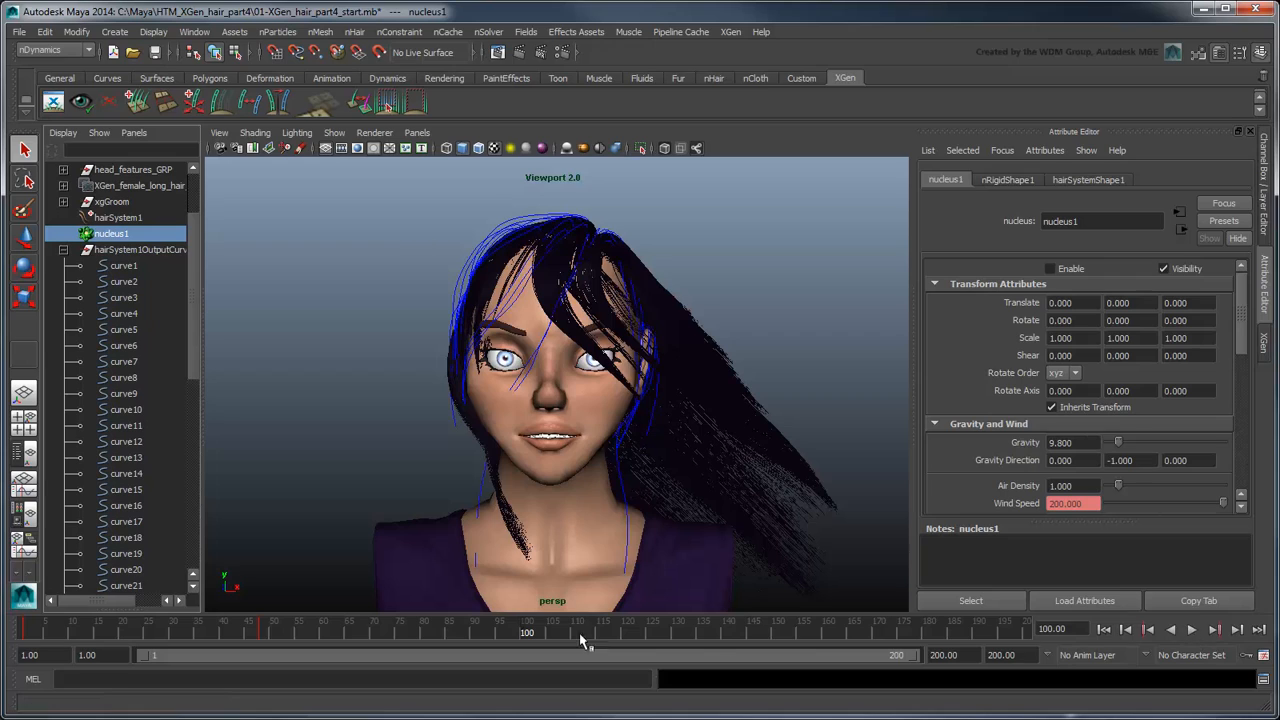
click(170, 626)
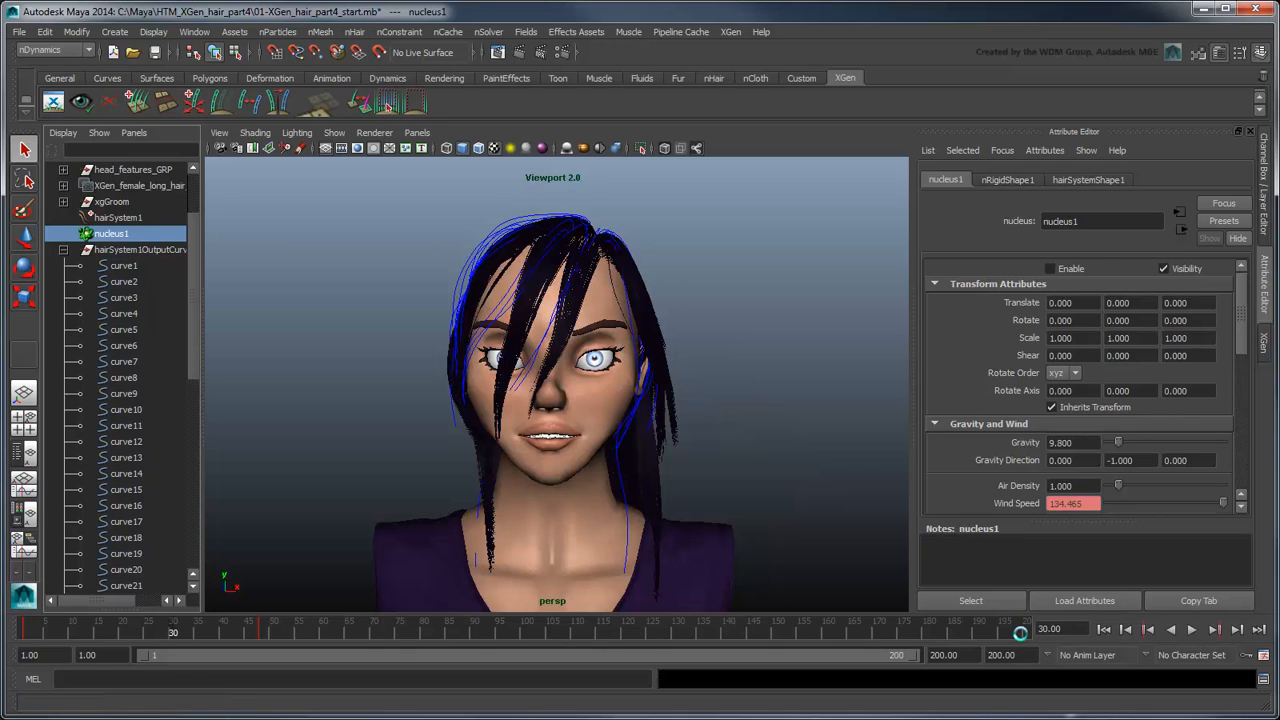
click(1020, 632)
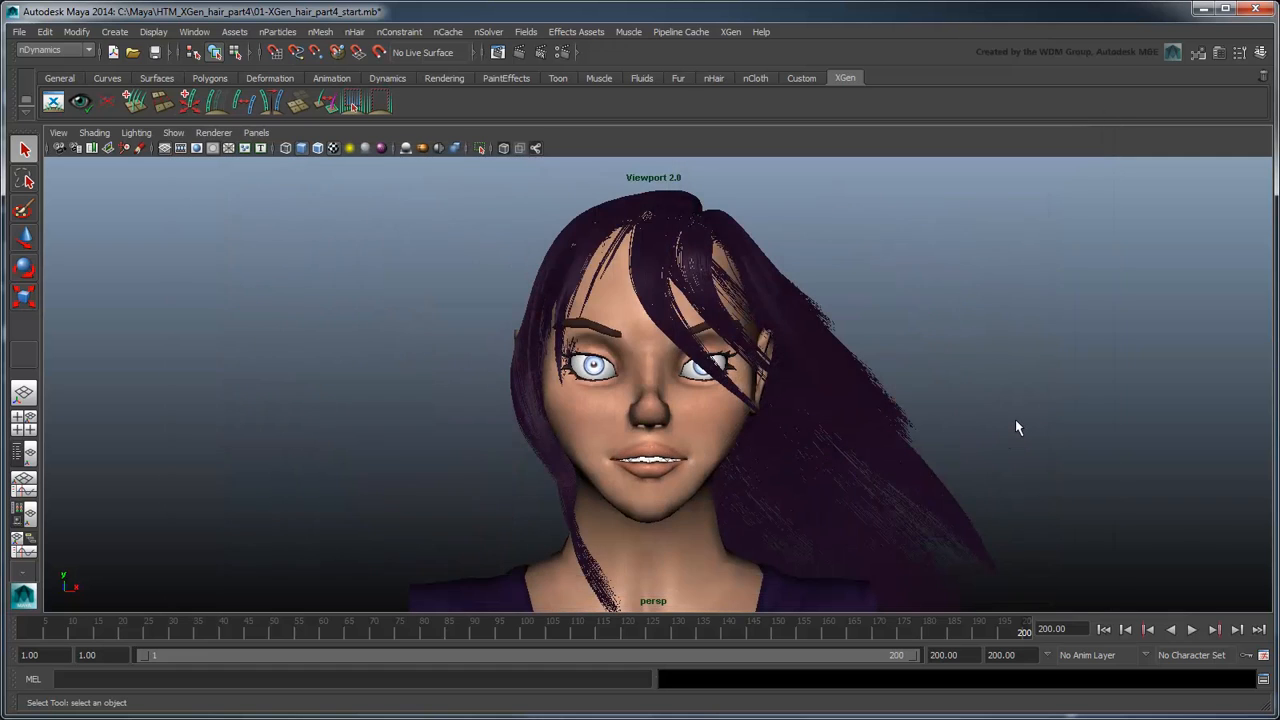
alt+drag(943, 374, 1008, 421)
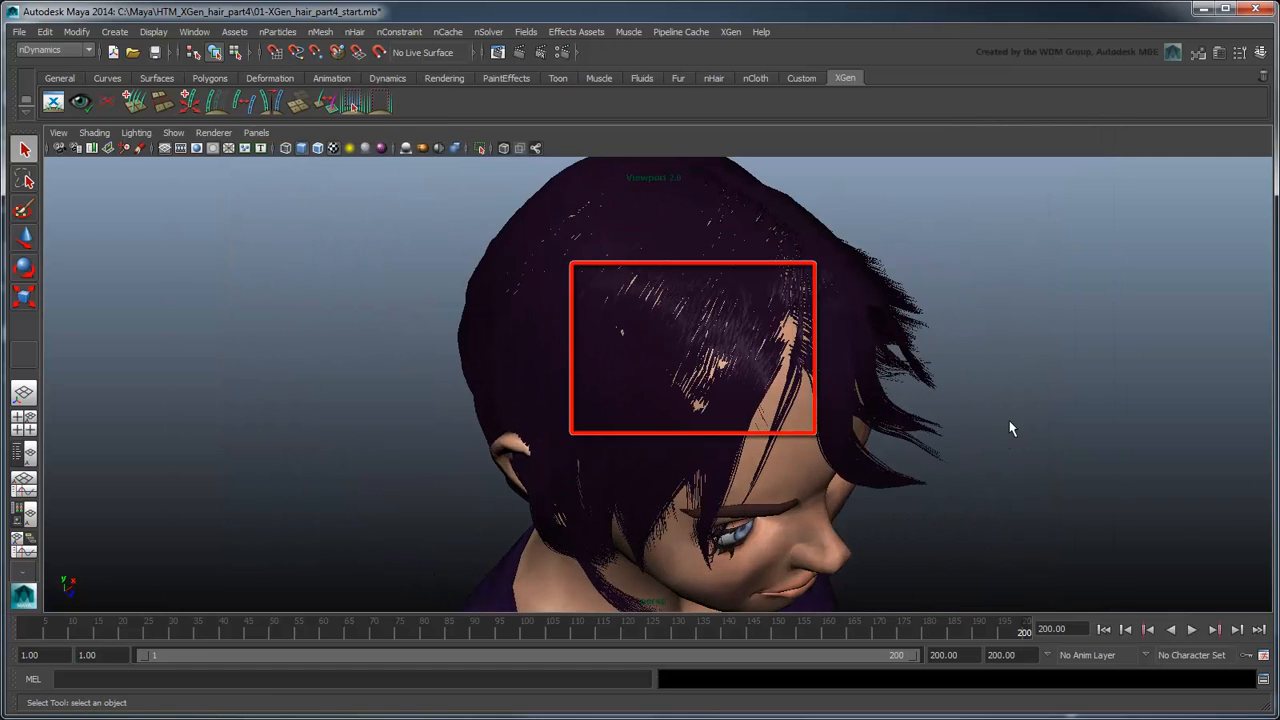
alt+drag(1023, 451, 989, 416)
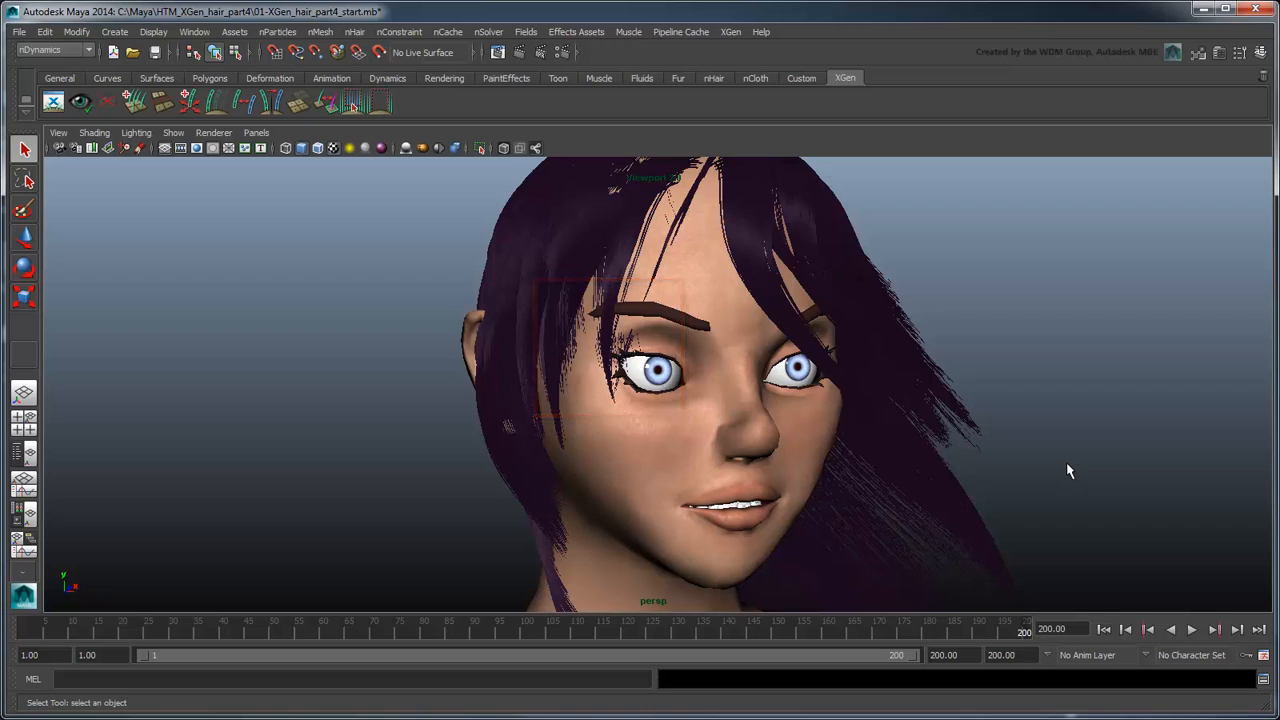
scroll(1068, 471, down, 3)
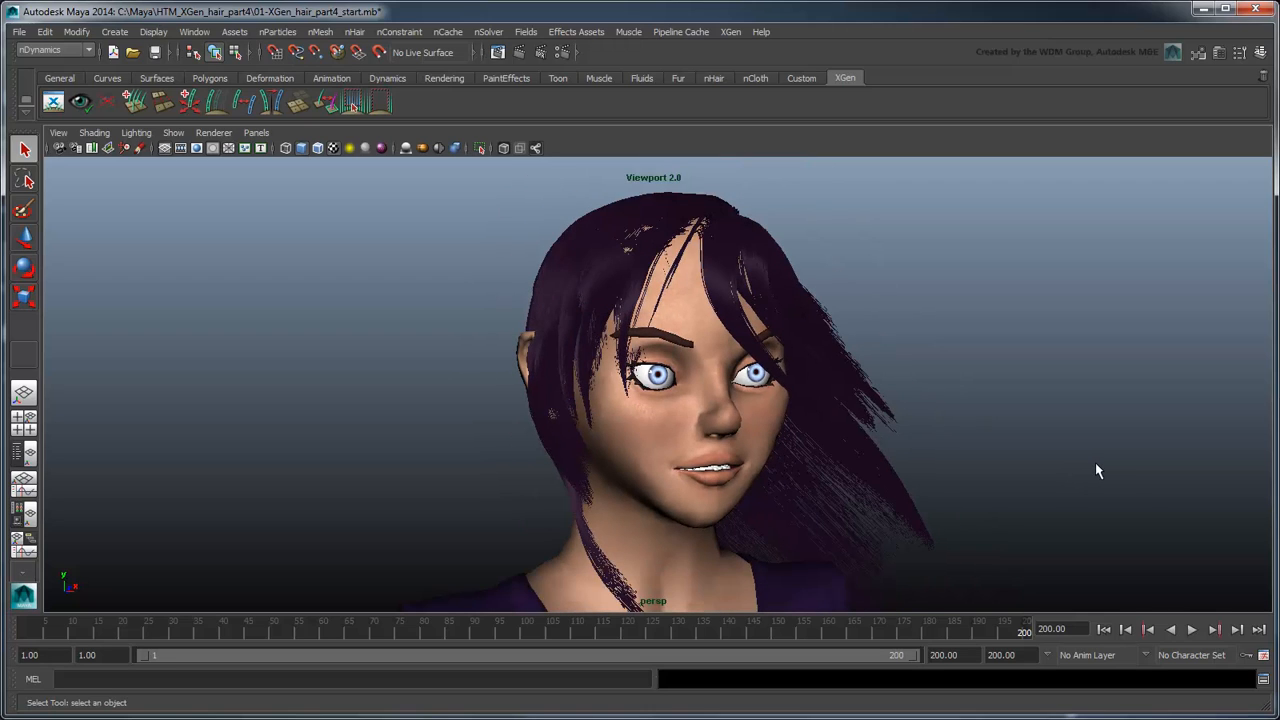